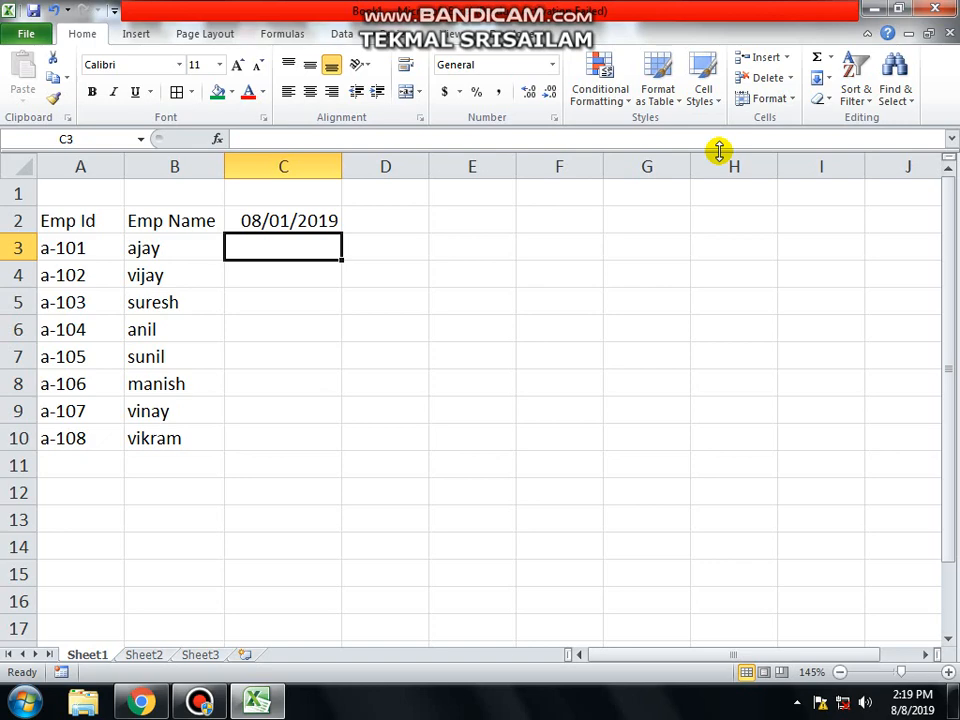
pyautogui.moveTo(60, 225); pyautogui.dragTo(89, 433)
pyautogui.moveTo(199, 225); pyautogui.dragTo(200, 462)
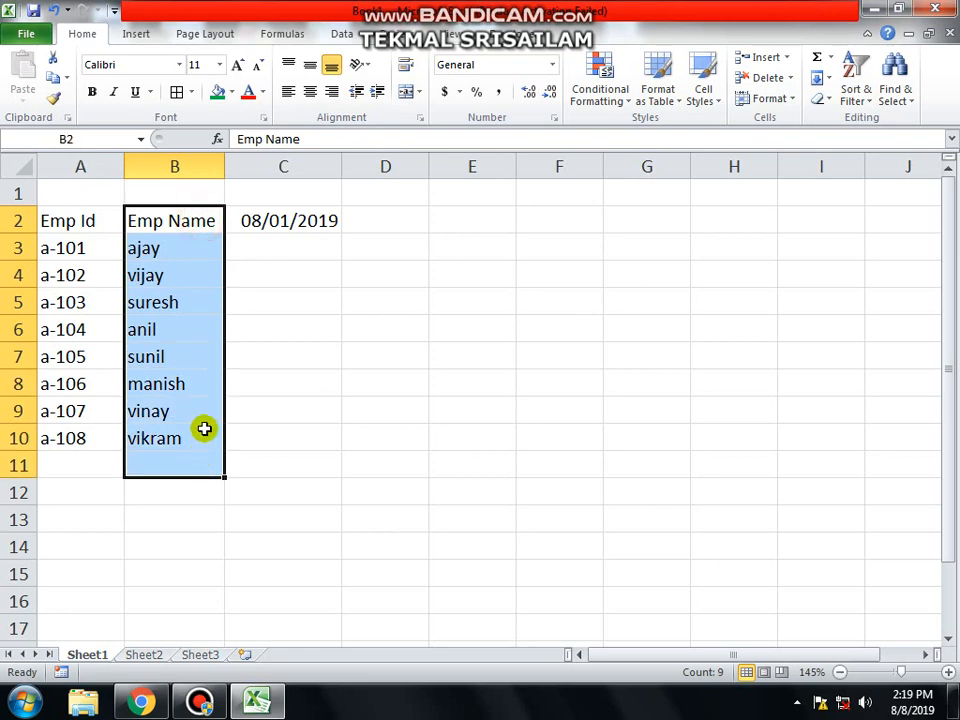
# Step: Apply the custom number format ddd,dd-mm-yyy to the date in cell C2
pyautogui.click(308, 234)
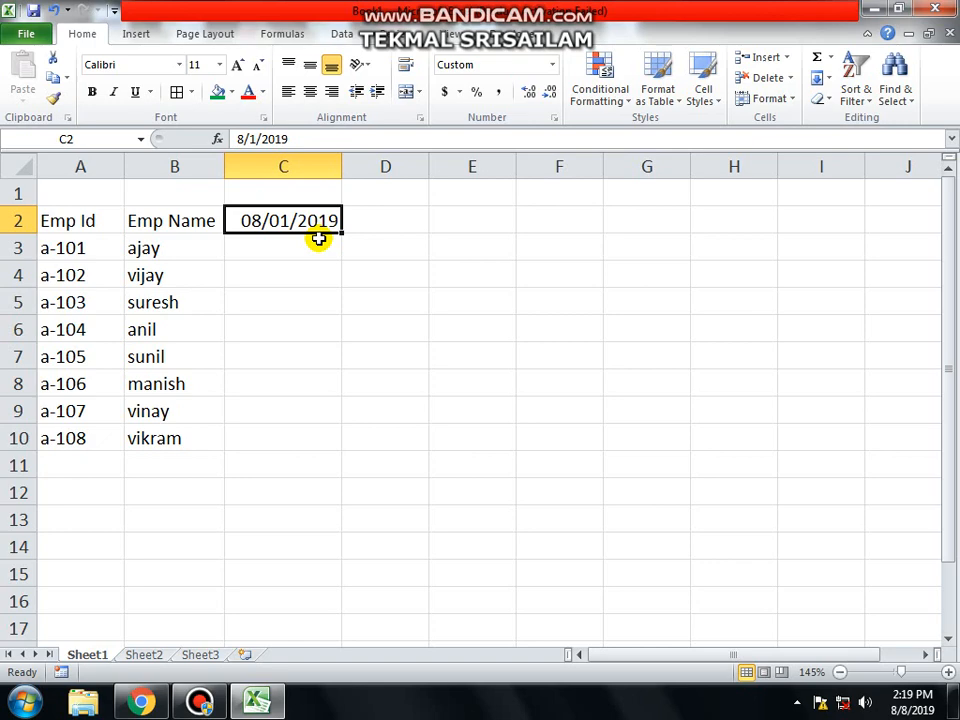
pyautogui.keyDown('ctrl'); pyautogui.scroll(2, 272, 233); pyautogui.keyUp('ctrl')
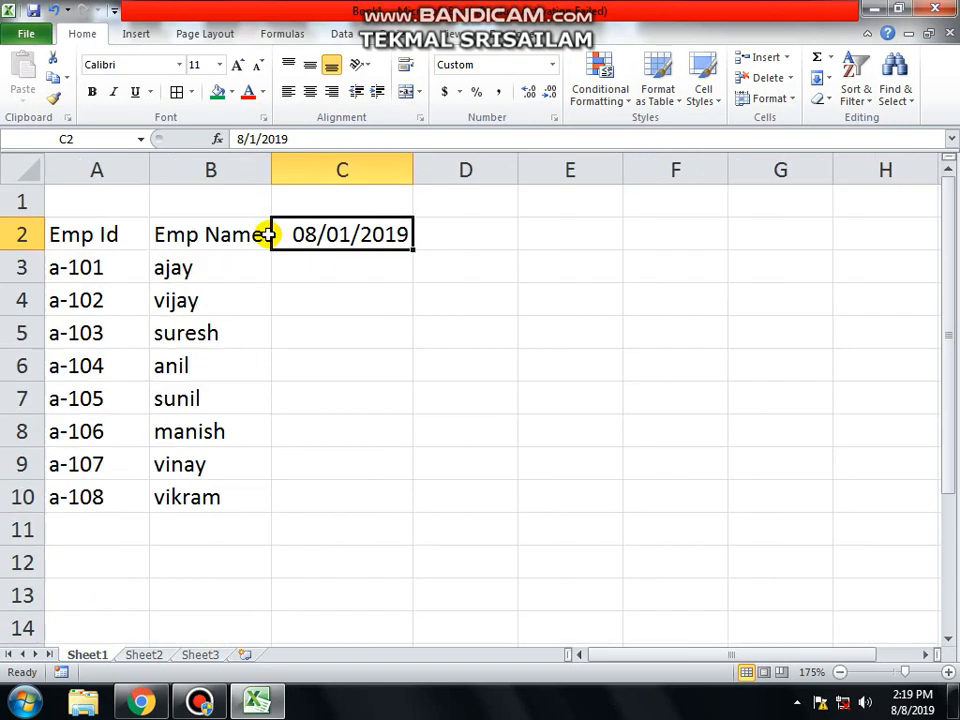
pyautogui.keyDown('ctrl'); pyautogui.scroll(1, 268, 234); pyautogui.keyUp('ctrl')
pyautogui.rightClick(378, 242)
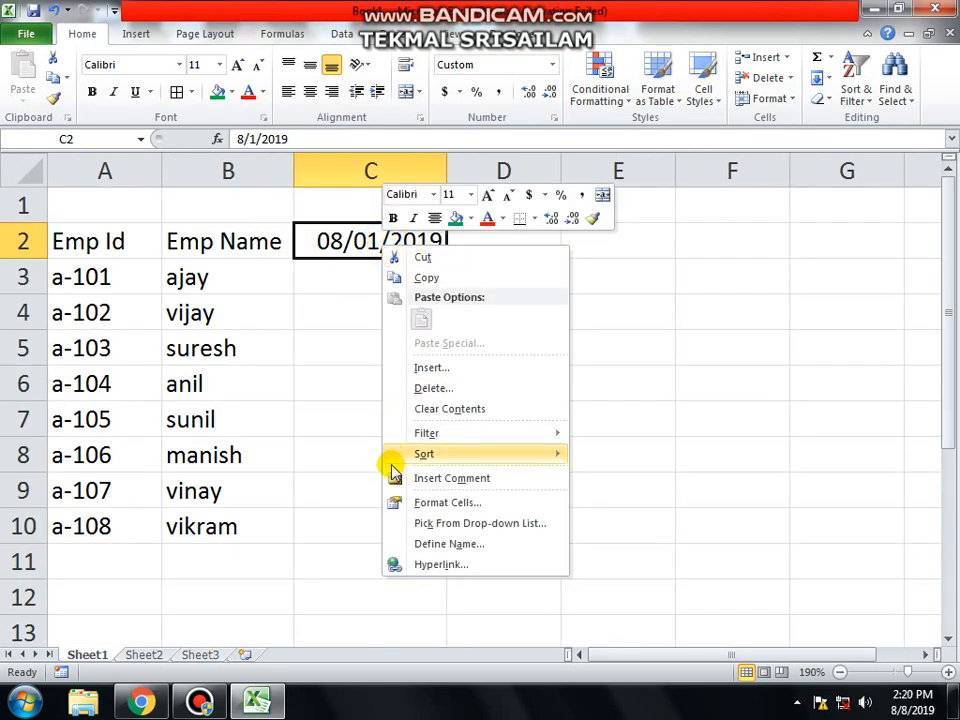
pyautogui.click(408, 501)
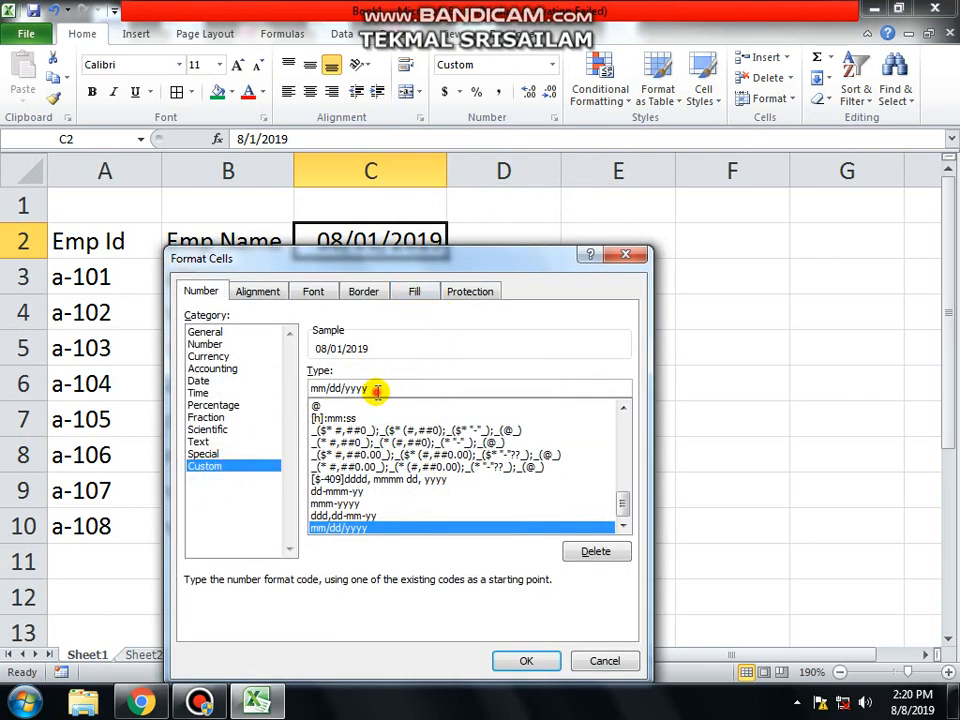
pyautogui.moveTo(375, 388); pyautogui.dragTo(114, 373)
pyautogui.press('BackSpace')
pyautogui.write('ddd,dd-mm-')
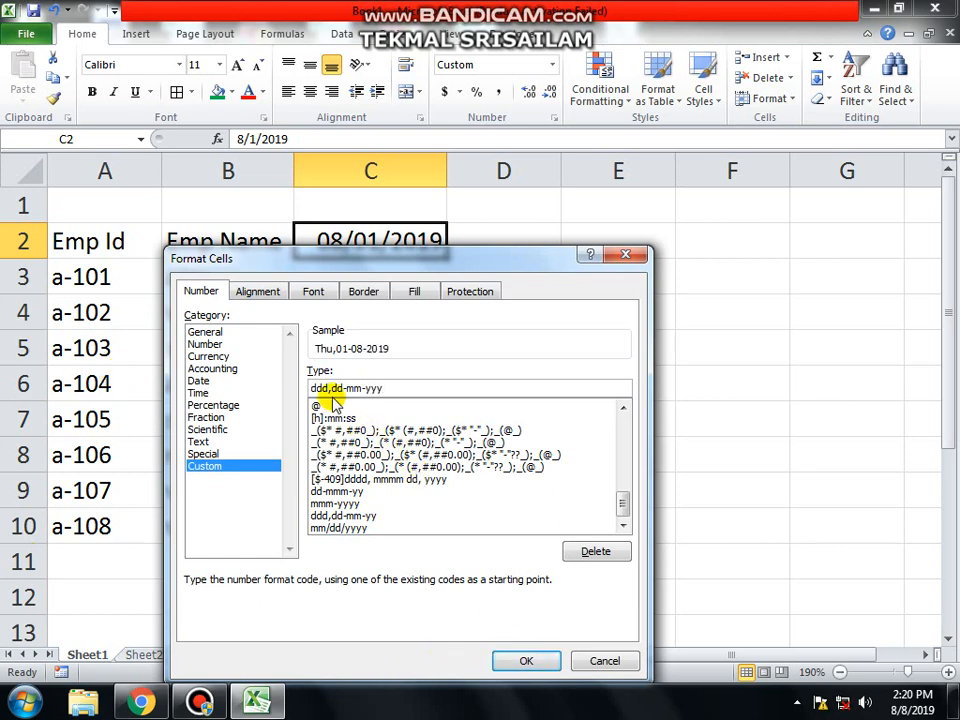
pyautogui.moveTo(399, 388); pyautogui.dragTo(240, 390)
pyautogui.click(411, 389)
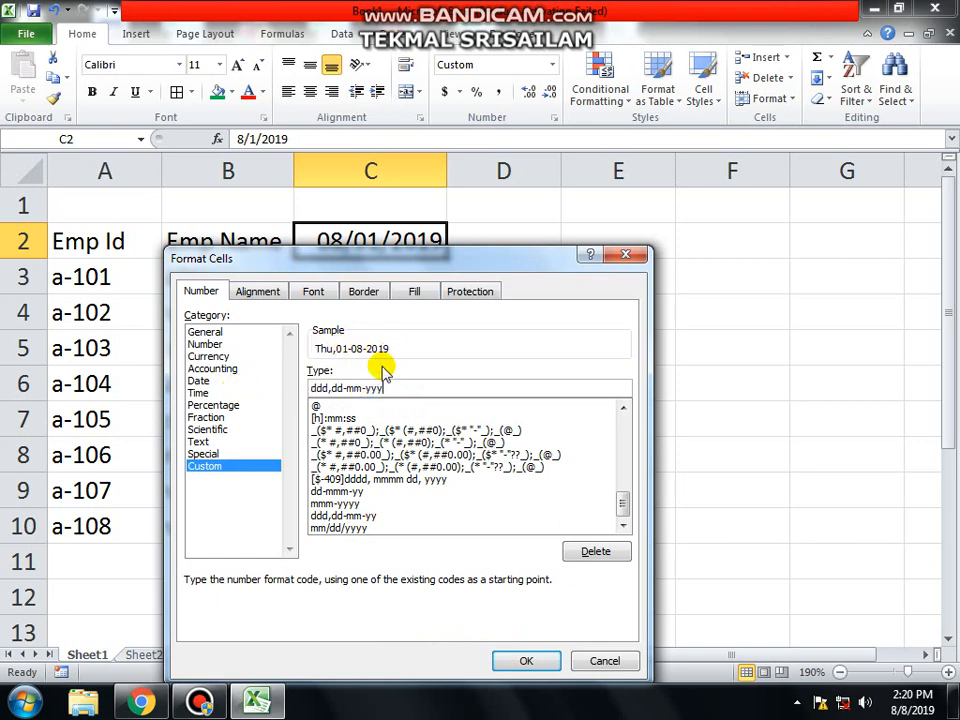
pyautogui.click(527, 660)
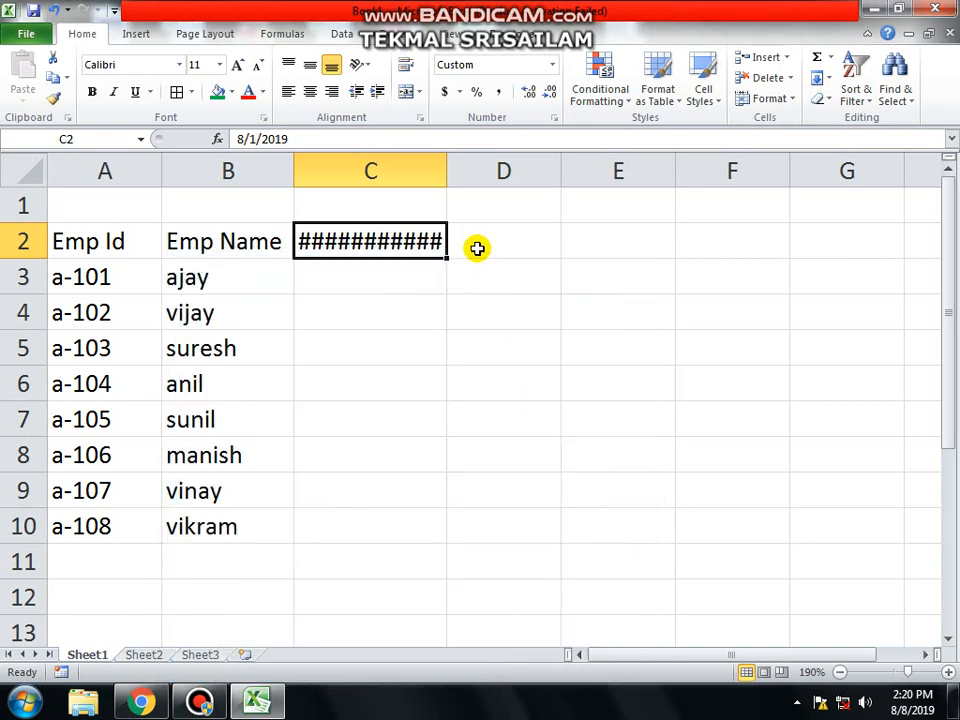
# Step: Autofit column C to its contents and rotate the text of cell C2 up
pyautogui.doubleClick(448, 176)
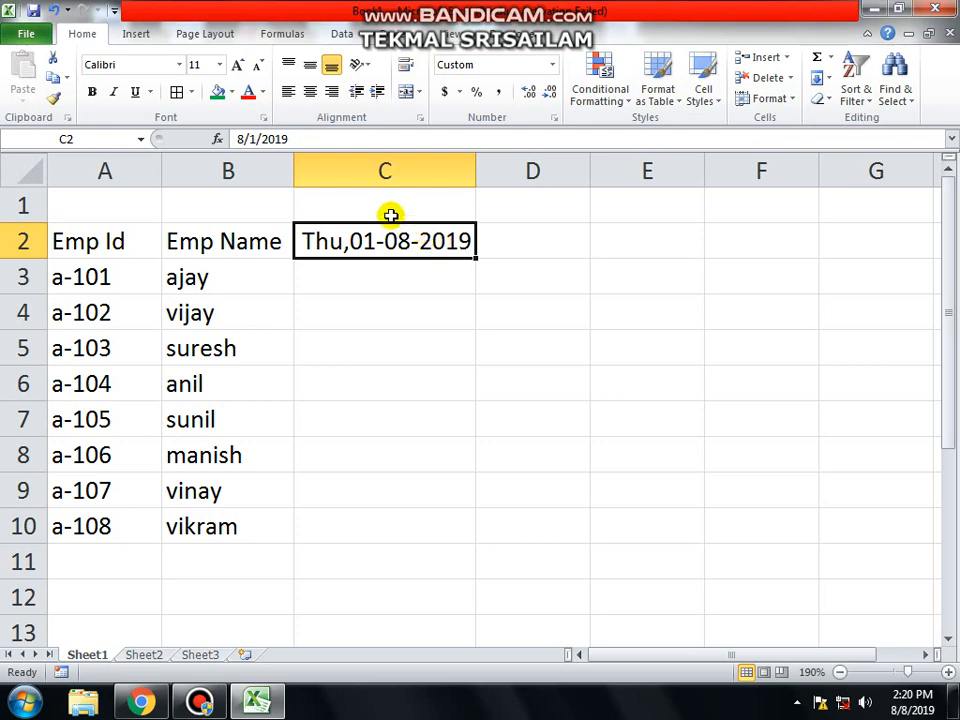
pyautogui.click(361, 72)
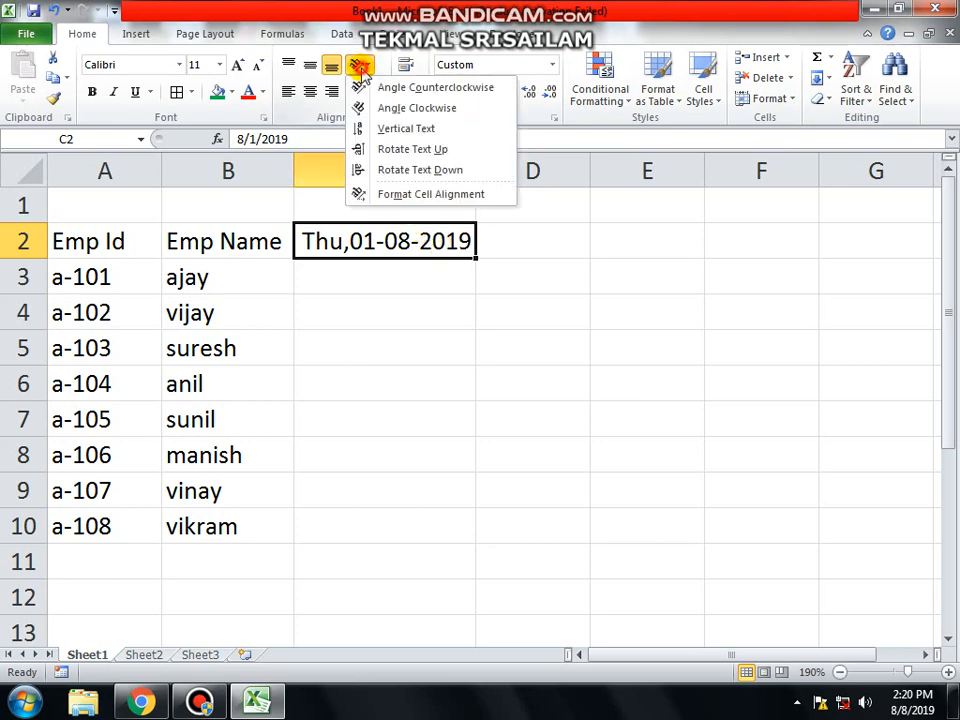
pyautogui.click(390, 152)
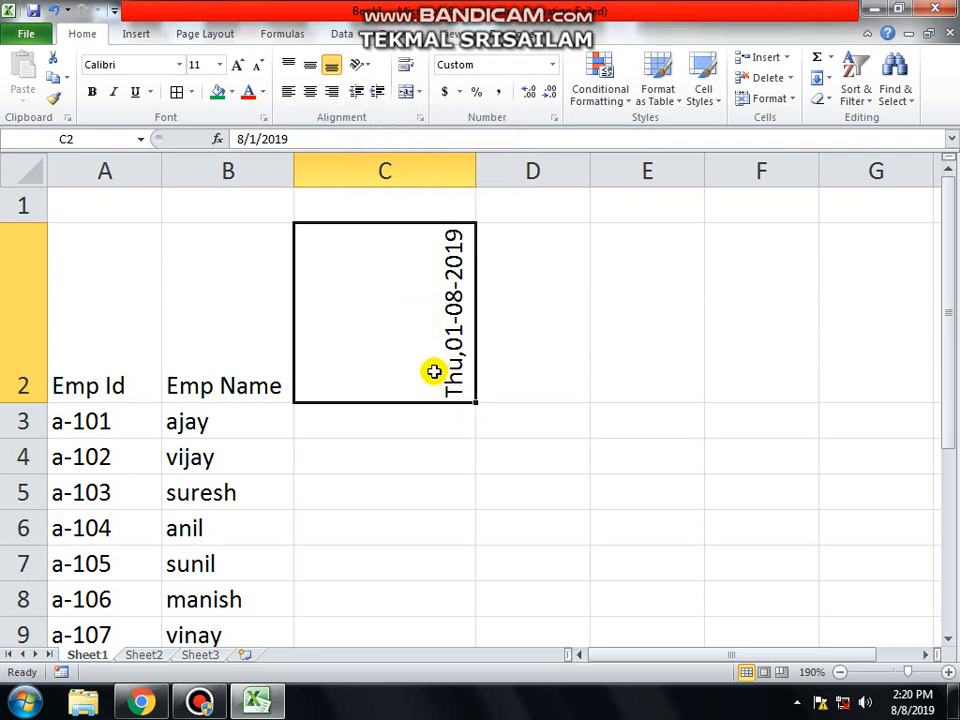
# Step: Fill the date series from C2 across row 2 to AG2, ending at Sat,31-08-2019
pyautogui.moveTo(475, 402); pyautogui.dragTo(139, 297)
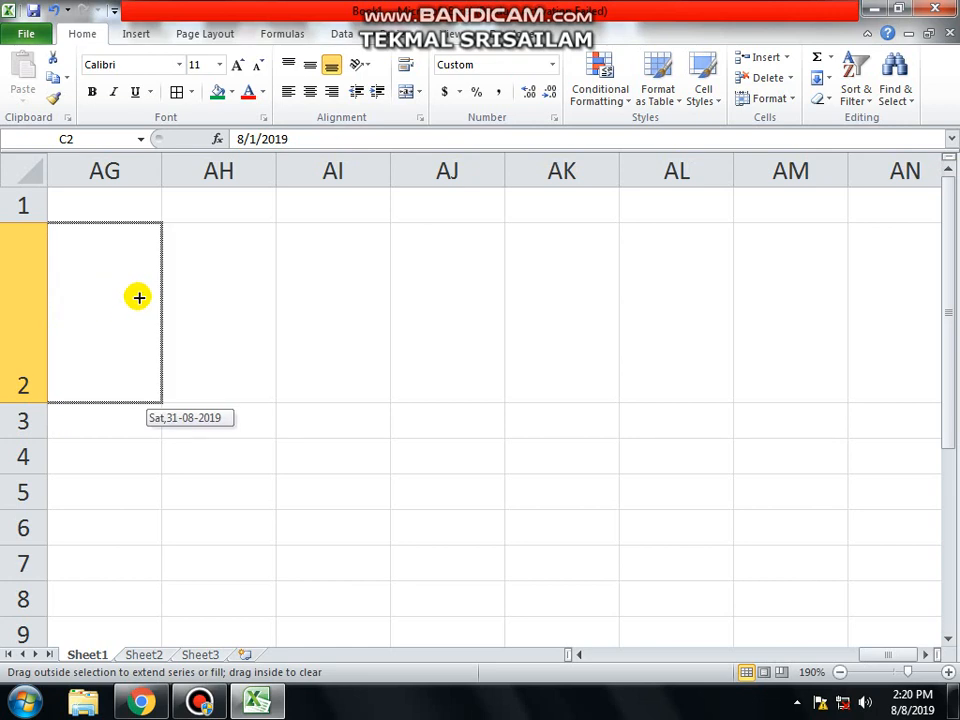
pyautogui.moveTo(139, 297); pyautogui.dragTo(139, 297)
pyautogui.moveTo(872, 657); pyautogui.dragTo(593, 637)
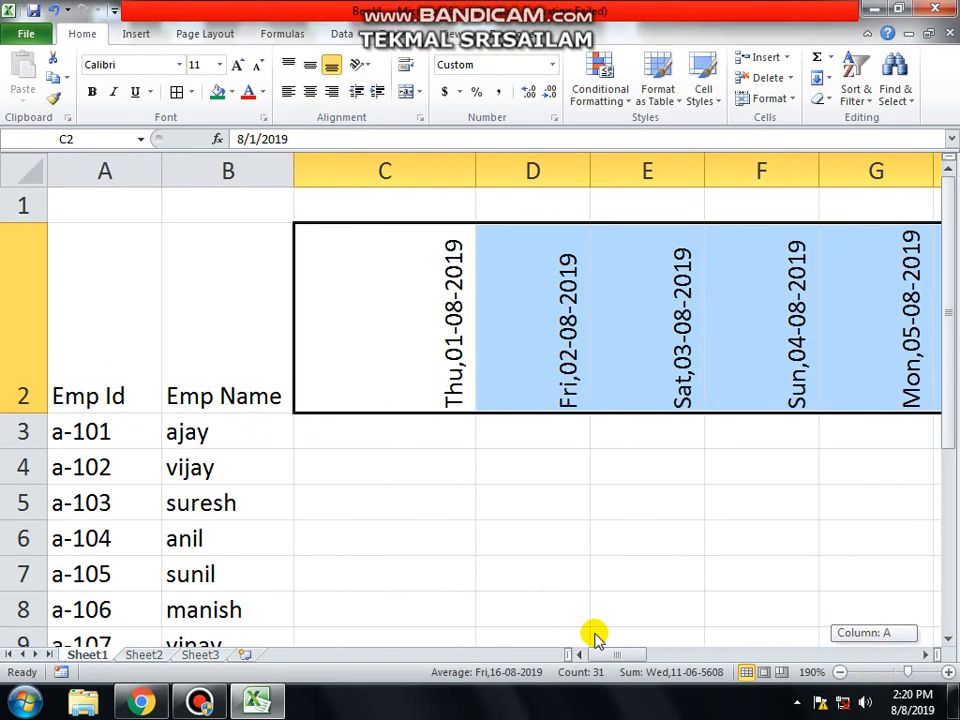
pyautogui.click(410, 306)
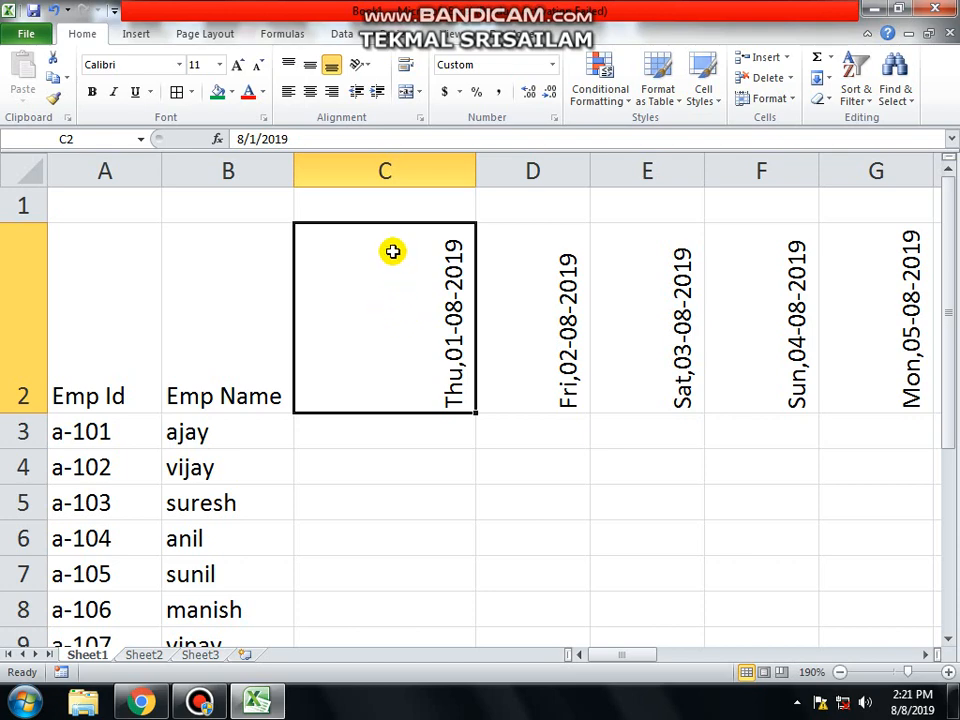
pyautogui.click(378, 168)
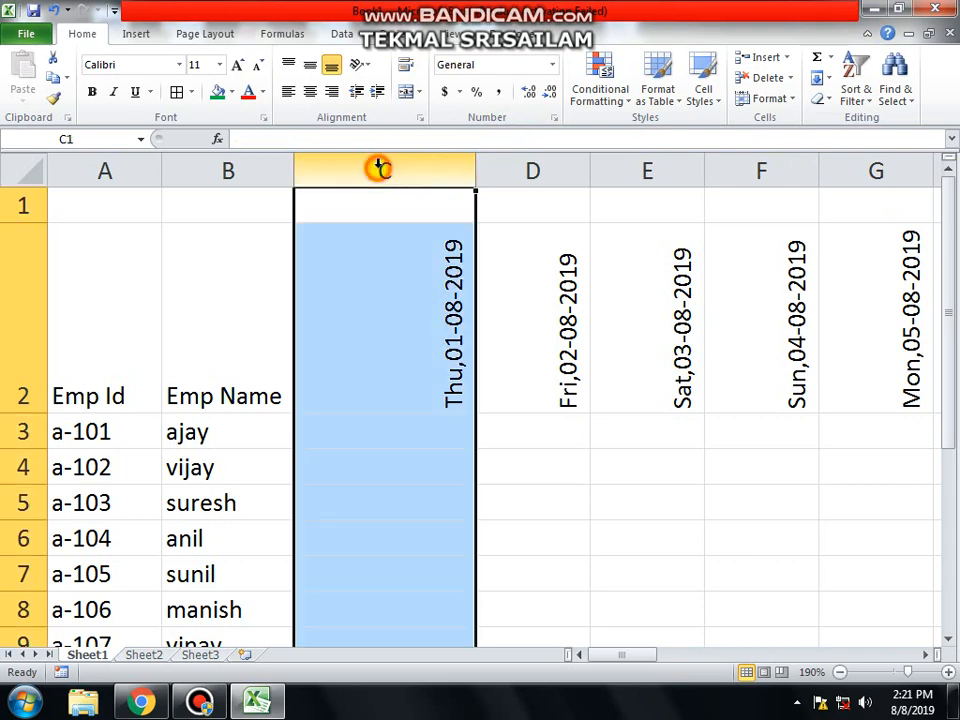
pyautogui.click(532, 170)
pyautogui.click(636, 165)
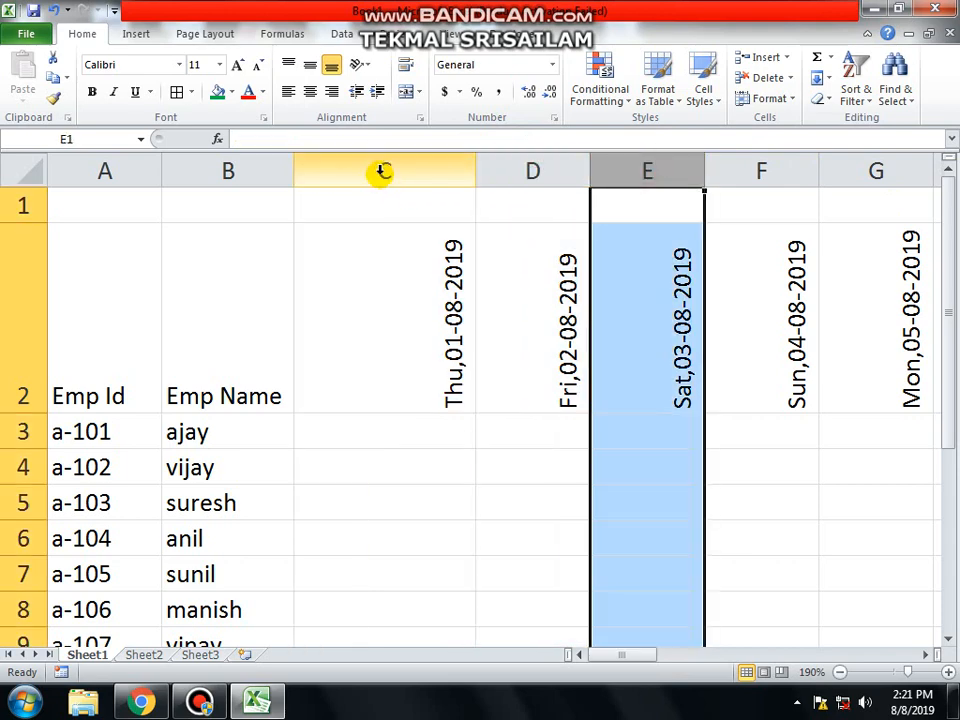
pyautogui.click(383, 171)
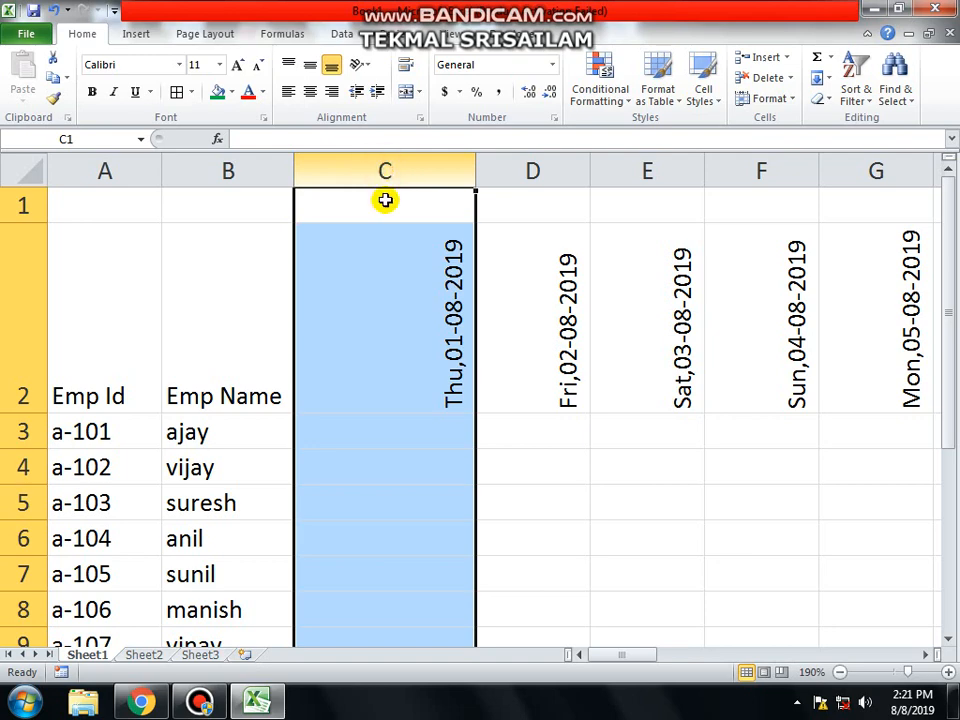
pyautogui.click(381, 285)
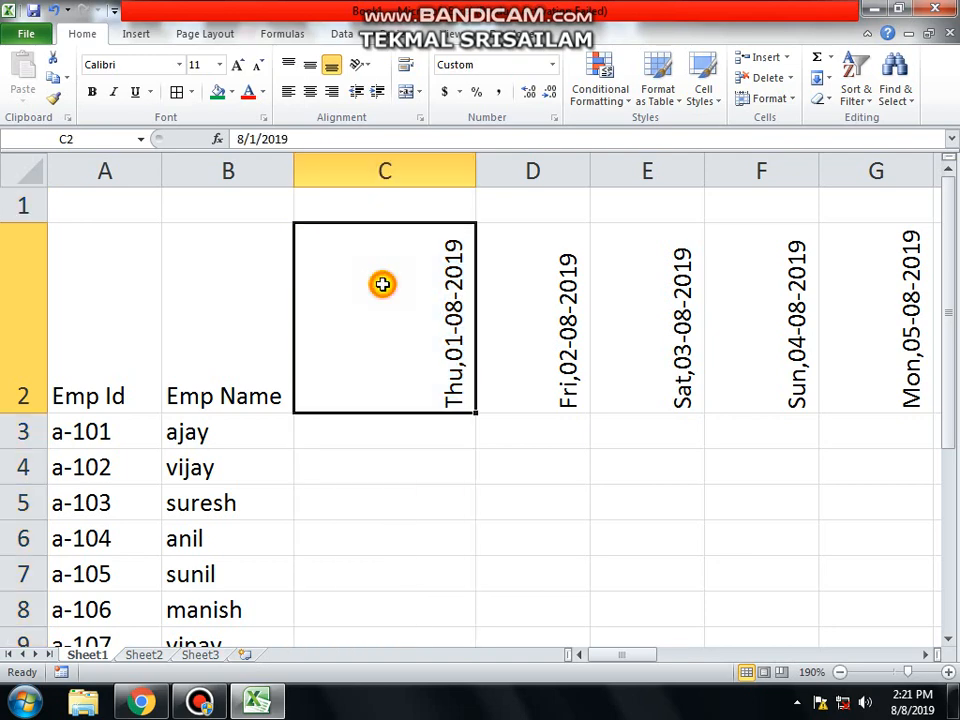
# Step: Narrow all date columns C through AG equally so each is just wide enough for its rotated date
pyautogui.click(385, 171)
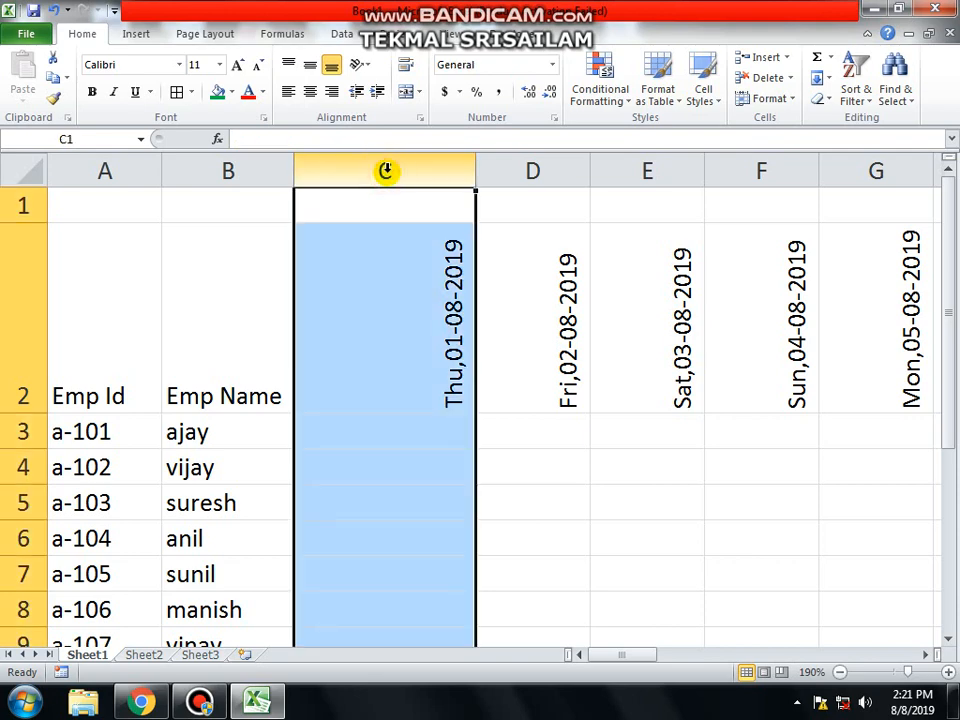
pyautogui.moveTo(386, 171); pyautogui.dragTo(710, 199)
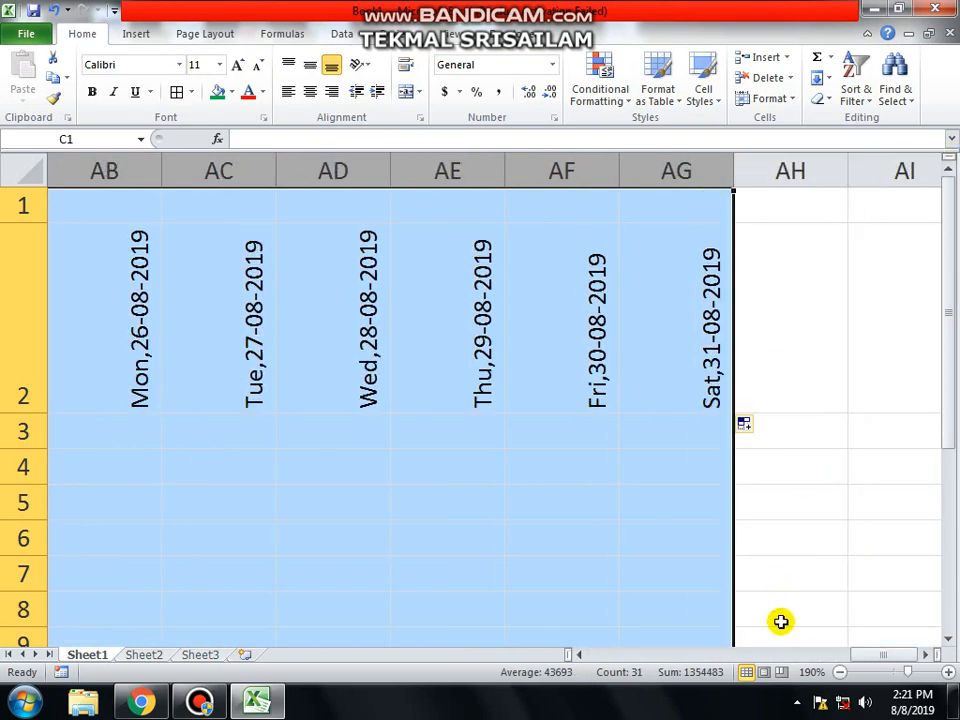
pyautogui.moveTo(859, 652); pyautogui.dragTo(574, 650)
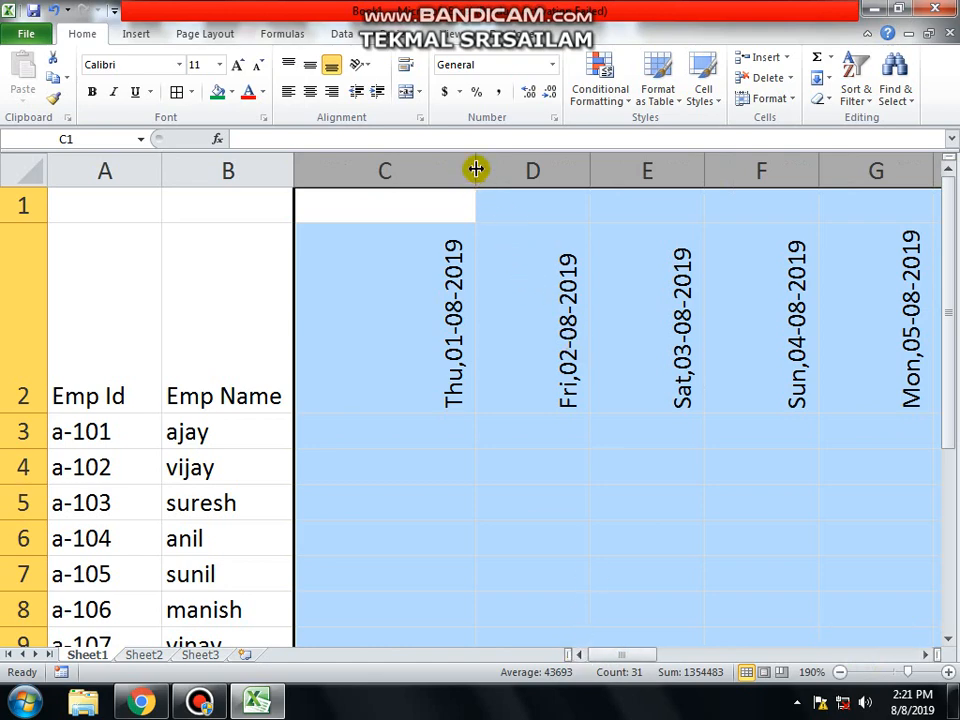
pyautogui.moveTo(476, 169); pyautogui.dragTo(345, 190)
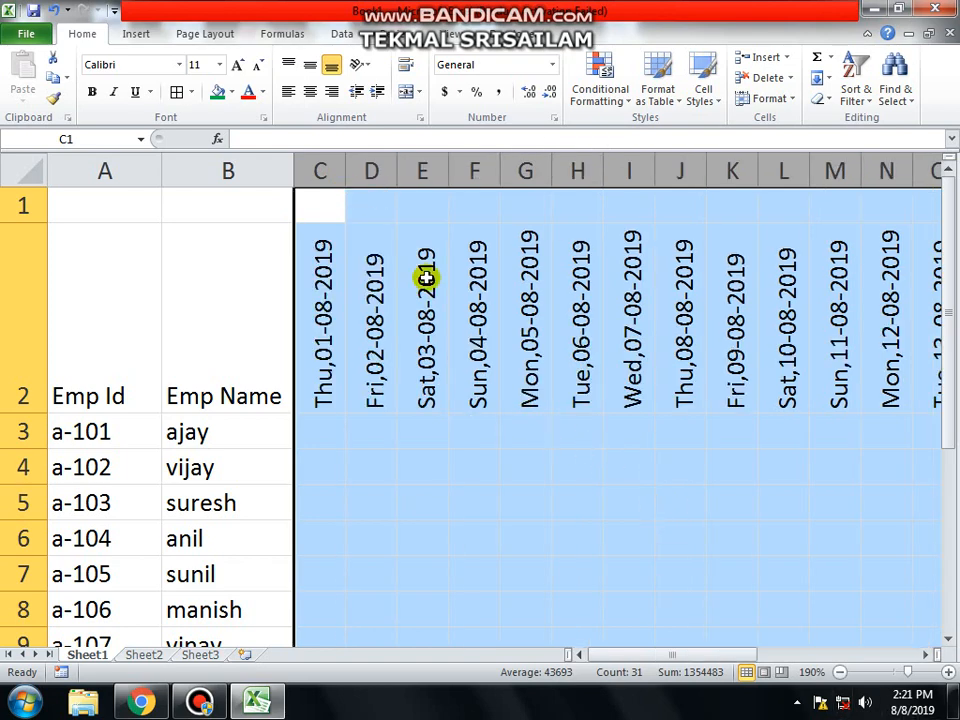
pyautogui.moveTo(341, 173); pyautogui.dragTo(582, 655)
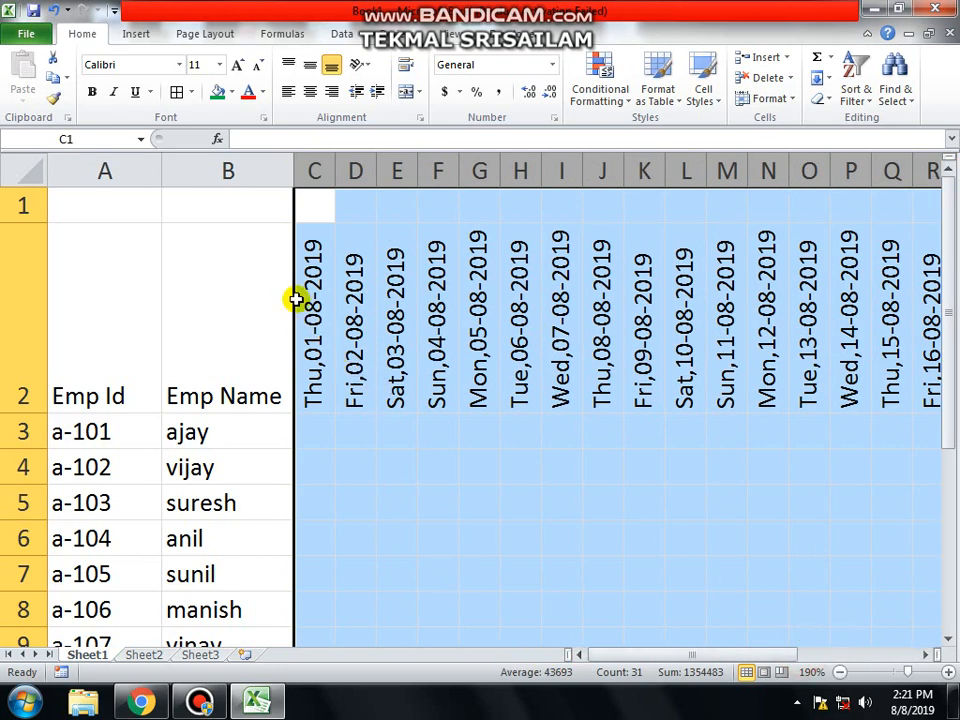
pyautogui.click(313, 297)
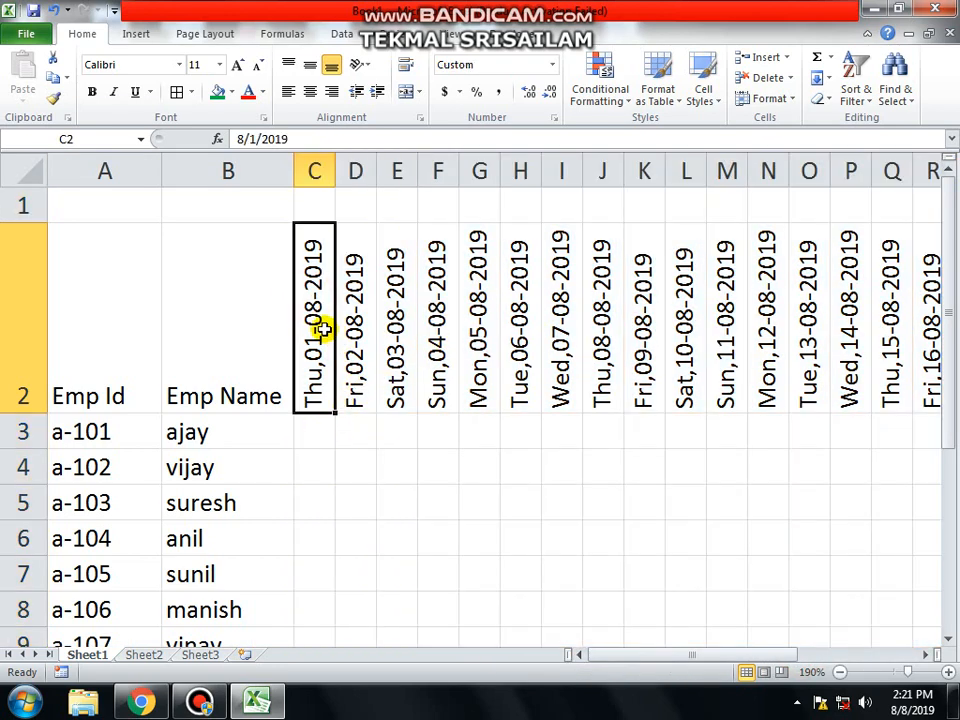
# Step: Enter p in cell C3 as the first employee's attendance for 01-08-2019
pyautogui.click(313, 429)
pyautogui.write('p')
pyautogui.press('Return')
# Step: Enter a, p, a, p, p, p, p down cells C4 to C10 for the remaining employees
pyautogui.write('a')
pyautogui.press('Return')
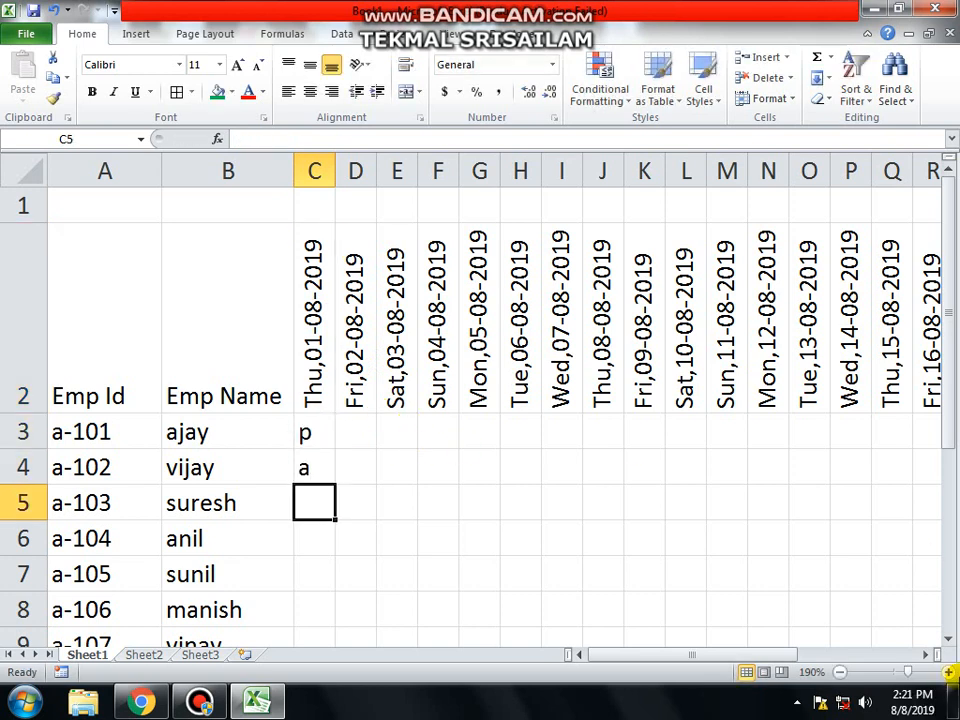
pyautogui.write('o')
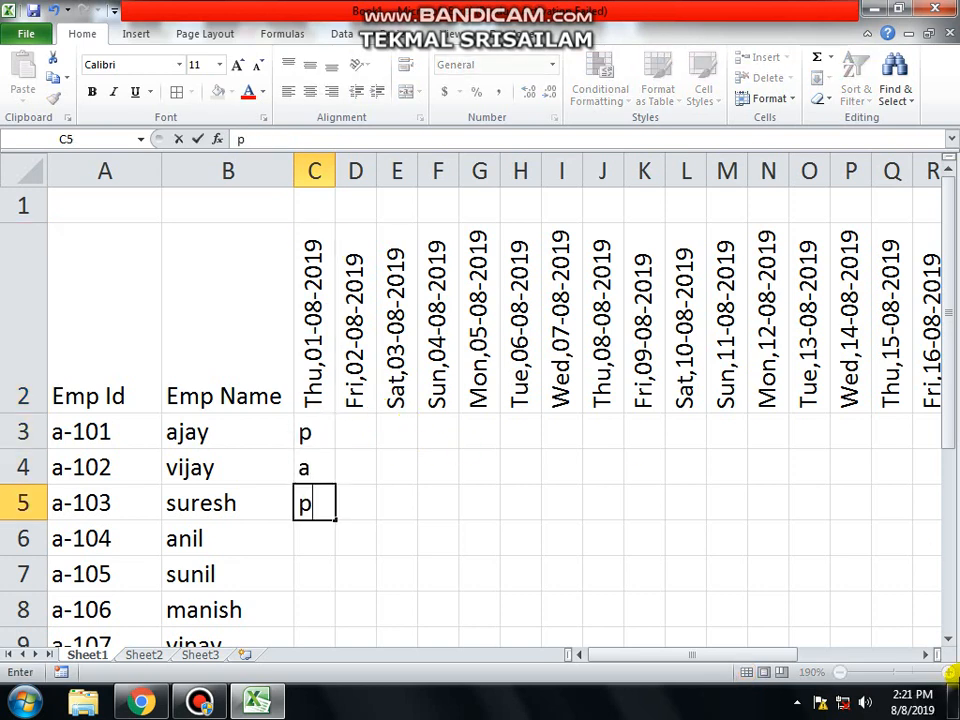
pyautogui.press('Return')
pyautogui.write('a')
pyautogui.press('Return')
pyautogui.write('p')
pyautogui.press('Return')
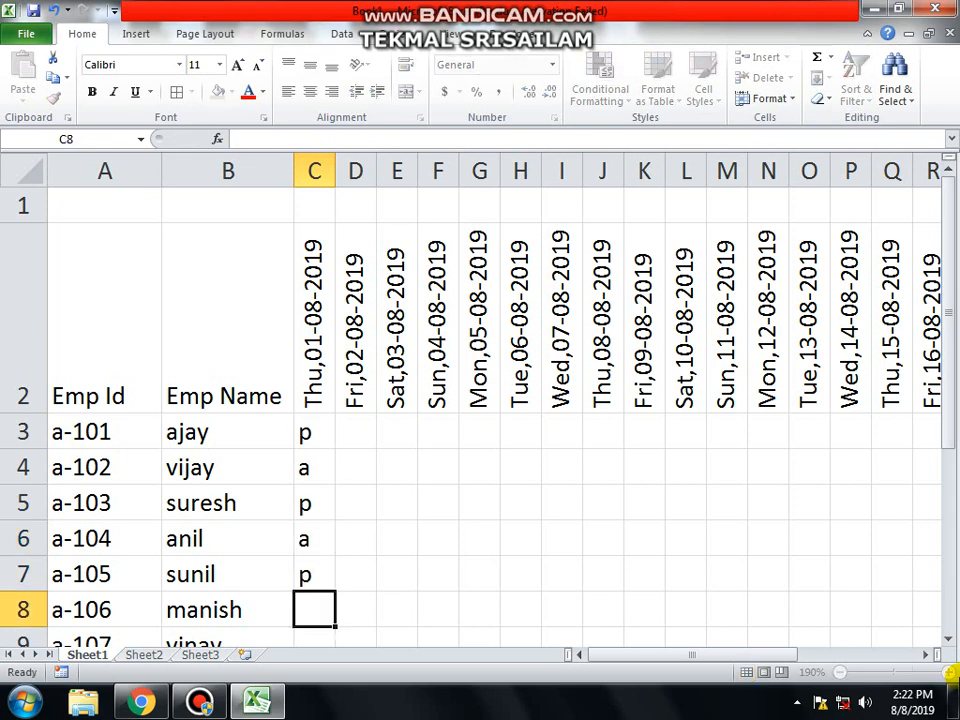
pyautogui.write('p')
pyautogui.press('Return')
pyautogui.write('p')
pyautogui.press('Return')
pyautogui.write('p')
pyautogui.press('Return')
# Step: Fill the p from cell C3 across all dates to column AG and down to row 10
pyautogui.press('Up')
pyautogui.press('Up')
pyautogui.press('Up')
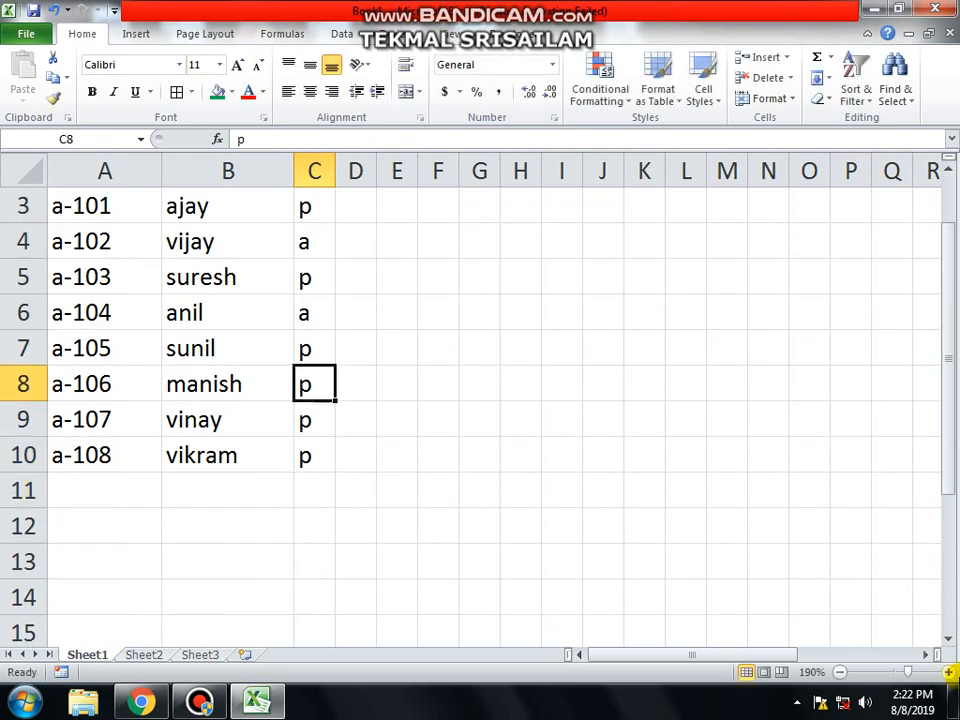
pyautogui.press('Up')
pyautogui.press('Up')
pyautogui.press('Up')
pyautogui.press('Up')
pyautogui.press('Up')
pyautogui.press('Up')
pyautogui.press('Up')
pyautogui.press('Down')
pyautogui.press('Down')
pyautogui.press('Down')
pyautogui.press('Up')
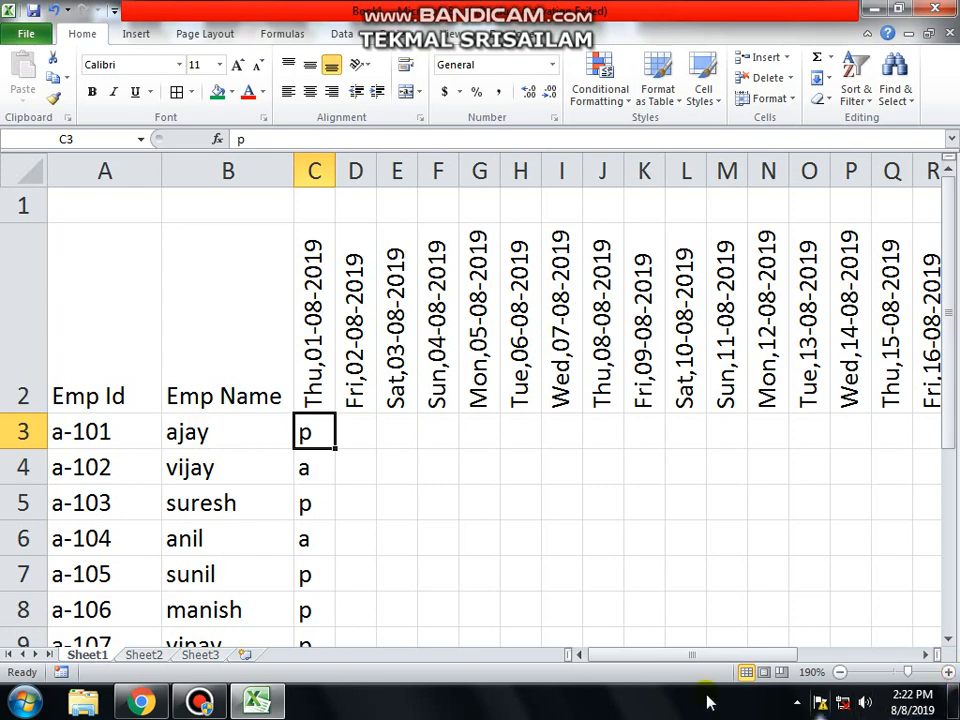
pyautogui.moveTo(335, 447); pyautogui.dragTo(656, 658)
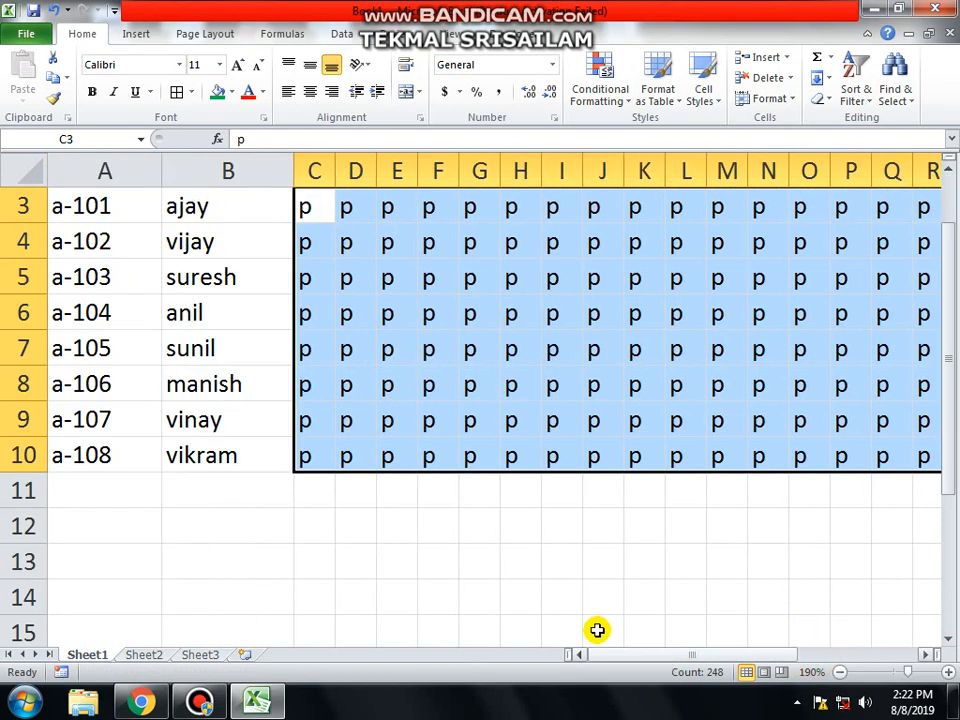
pyautogui.scroll(1, 520, 480)
# Step: Mark absences for employee a-104 by entering a in cells E6 and G6
pyautogui.click(312, 505)
pyautogui.click(400, 538)
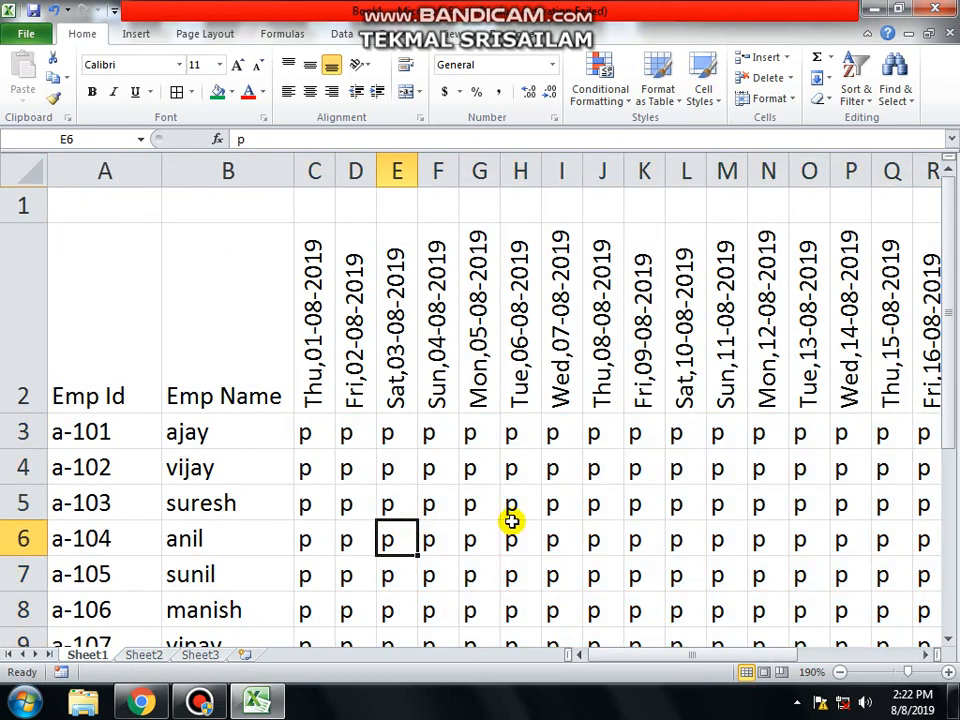
pyautogui.write('a')
pyautogui.press('Return')
pyautogui.press('Right')
pyautogui.press('Up')
pyautogui.press('Right')
pyautogui.write('a')
pyautogui.press('Return')
pyautogui.press('Up')
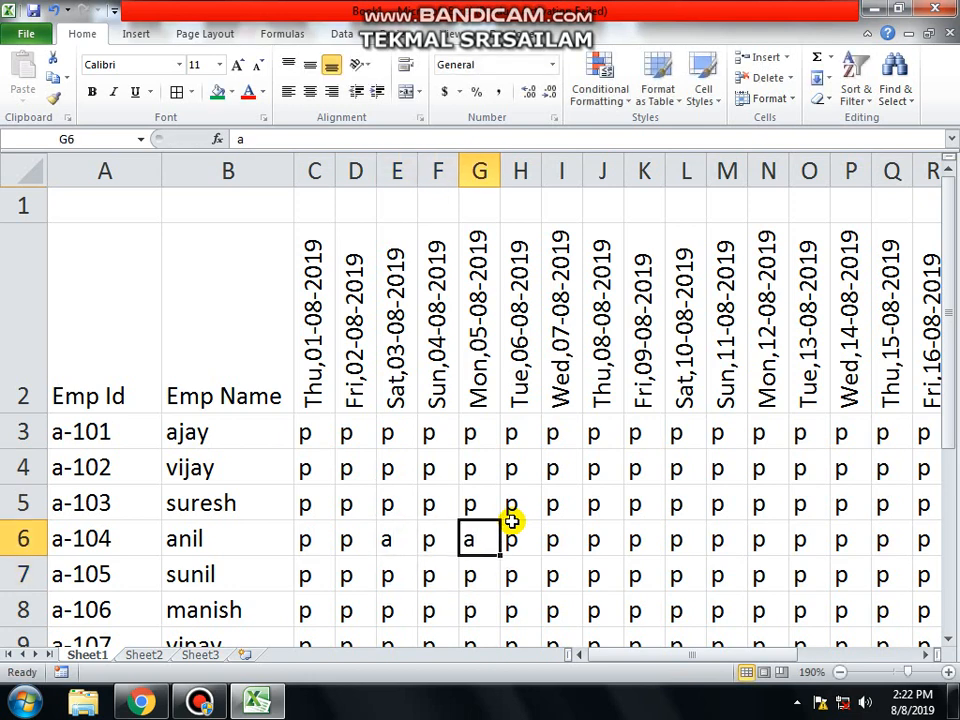
# Step: Mark absences by entering a in cell I4 for 07-08-2019 and in cell L7 for 10-08-2019
pyautogui.press('Up')
pyautogui.press('Up')
pyautogui.press('Right')
pyautogui.press('Right')
pyautogui.write('a')
pyautogui.press('Return')
pyautogui.press('Right')
pyautogui.press('Down')
pyautogui.press('Down')
pyautogui.press('Right')
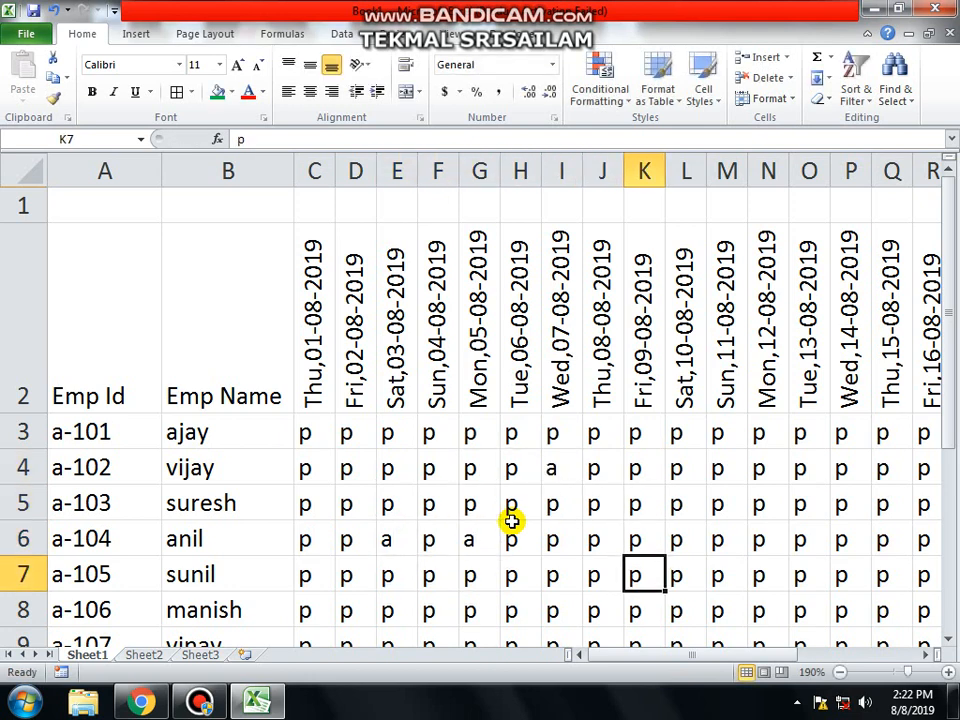
pyautogui.press('Right')
pyautogui.write('a')
# Step: Mark absences by entering a in cell P5 for 14-08-2019 and in cell T7 for 18-08-2019
pyautogui.press('Right')
pyautogui.press('Right')
pyautogui.press('Up')
pyautogui.press('Up')
pyautogui.press('Right')
pyautogui.press('Right')
pyautogui.write('a')
pyautogui.press('Return')
pyautogui.press('Up')
pyautogui.press('Right')
pyautogui.press('Right')
pyautogui.press('Down')
pyautogui.press('Down')
pyautogui.press('Right')
pyautogui.press('Right')
pyautogui.write('a')
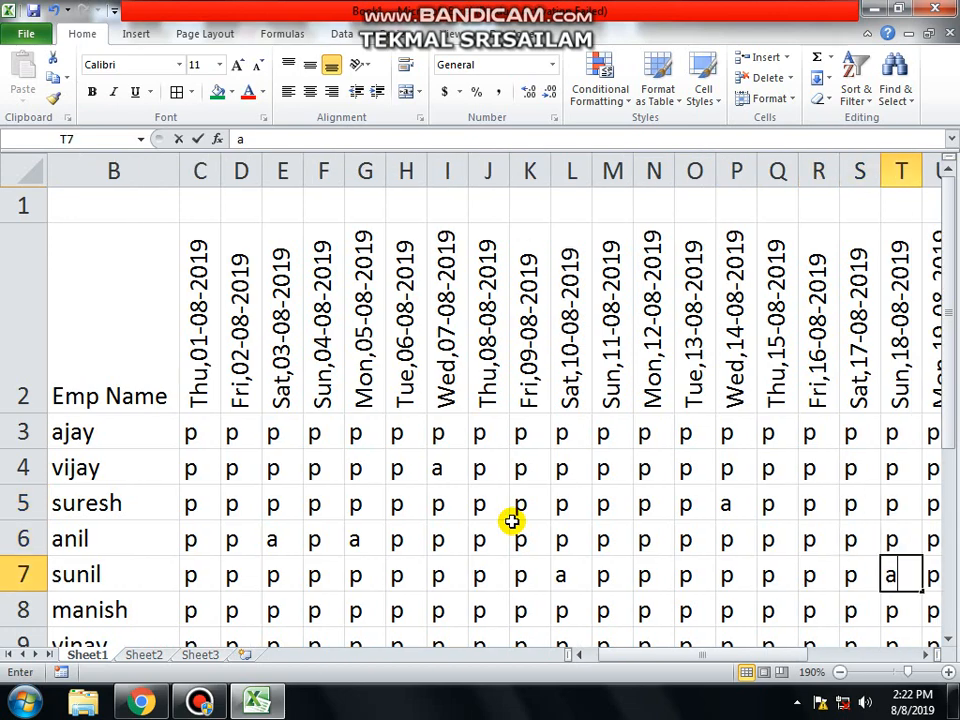
# Step: Mark an absence by entering a in cell X4 for 22-08-2019
pyautogui.press('Right')
pyautogui.press('Up')
pyautogui.press('Right')
pyautogui.press('Right')
pyautogui.press('Right')
pyautogui.press('Up')
pyautogui.press('Up')
pyautogui.write('a')
pyautogui.press('Return')
pyautogui.press('Down')
pyautogui.press('Right')
pyautogui.press('Right')
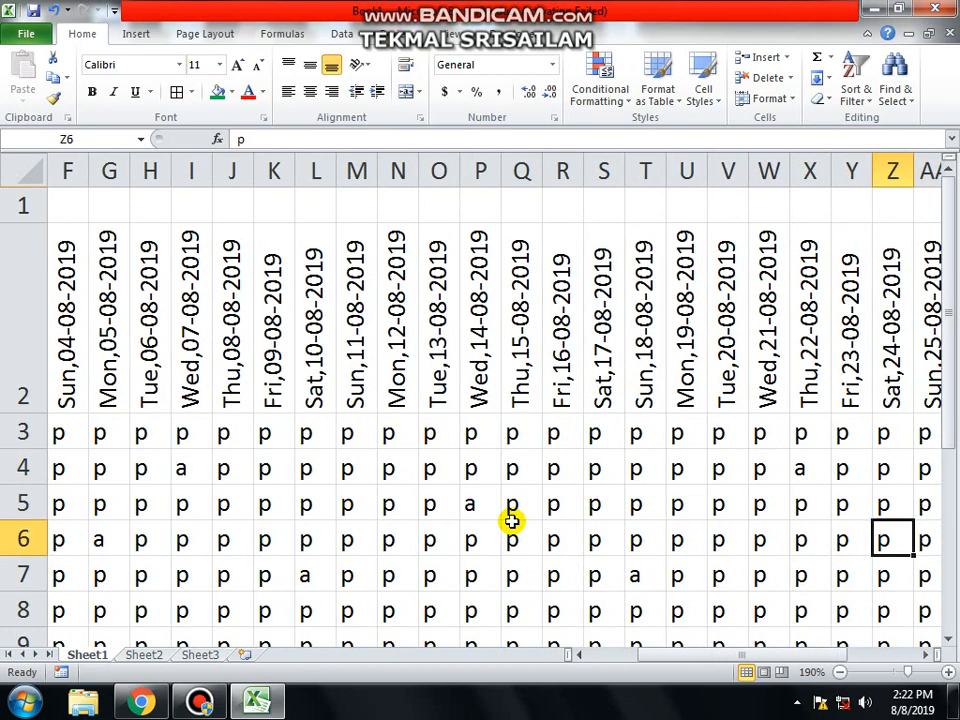
# Step: Look over the attendance rows from the employee IDs across to the last dates of the month
pyautogui.press('Left')
pyautogui.press('Left')
pyautogui.press('Left')
pyautogui.press('Left')
pyautogui.press('Left')
pyautogui.press('Left')
pyautogui.press('Left')
pyautogui.press('Left')
pyautogui.press('Left')
pyautogui.press('Left')
pyautogui.press('Left')
pyautogui.press('Left')
pyautogui.press('Left')
pyautogui.press('Left')
pyautogui.press('Left')
pyautogui.press('Left')
pyautogui.press('Left')
pyautogui.press('Left')
pyautogui.press('Left')
pyautogui.press('Left')
pyautogui.press('Up')
pyautogui.press('Up')
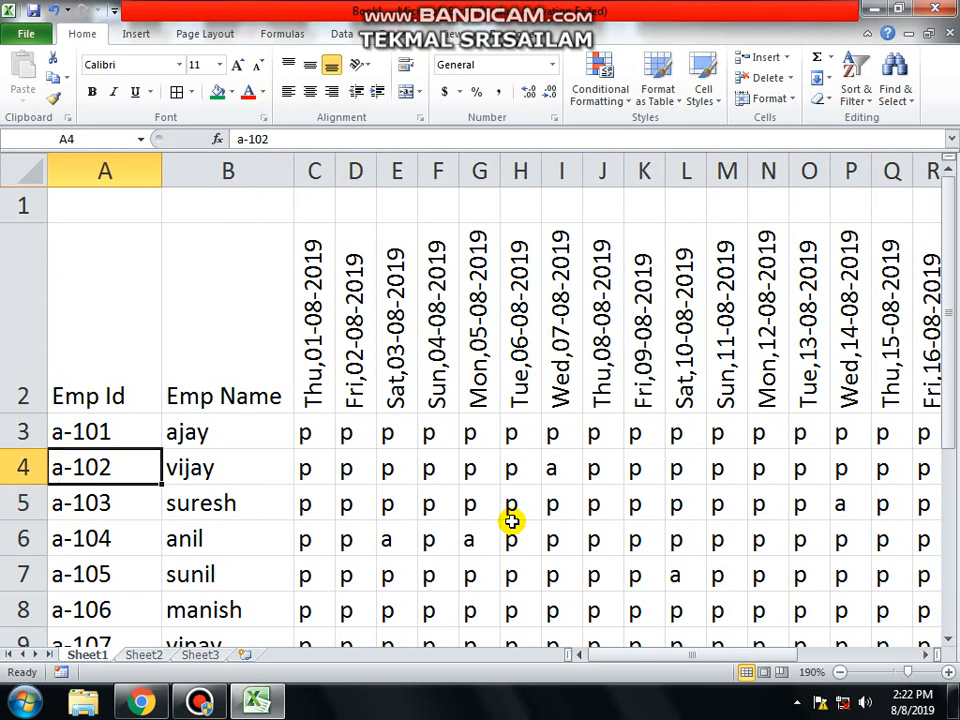
pyautogui.press('Right')
pyautogui.press('Right')
pyautogui.press('Right')
pyautogui.press('Right')
pyautogui.hotkey('ctrl', 'Right')
pyautogui.press('Up')
pyautogui.press('Left')
pyautogui.press('Left')
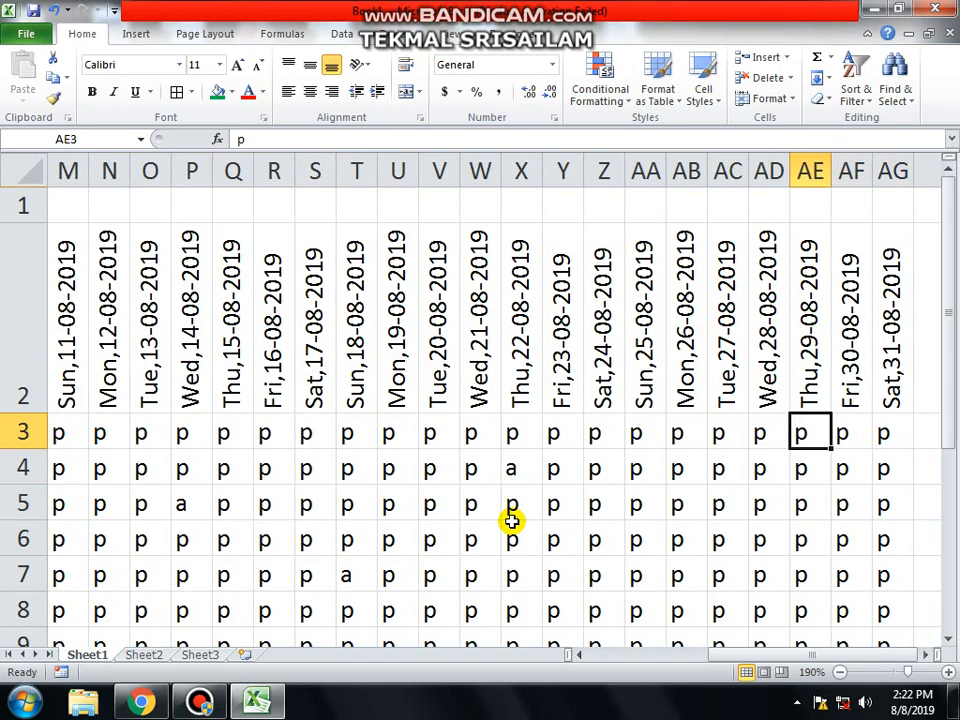
# Step: Clear the attendance marks in F3:F10 for Sunday 04-08-2019
pyautogui.hotkey('ctrl', 'Left')
pyautogui.press('Right')
pyautogui.press('Right')
pyautogui.press('Right')
pyautogui.press('Right')
pyautogui.press('Right')
pyautogui.hotkey('ctrl', 'shift', 'Down')
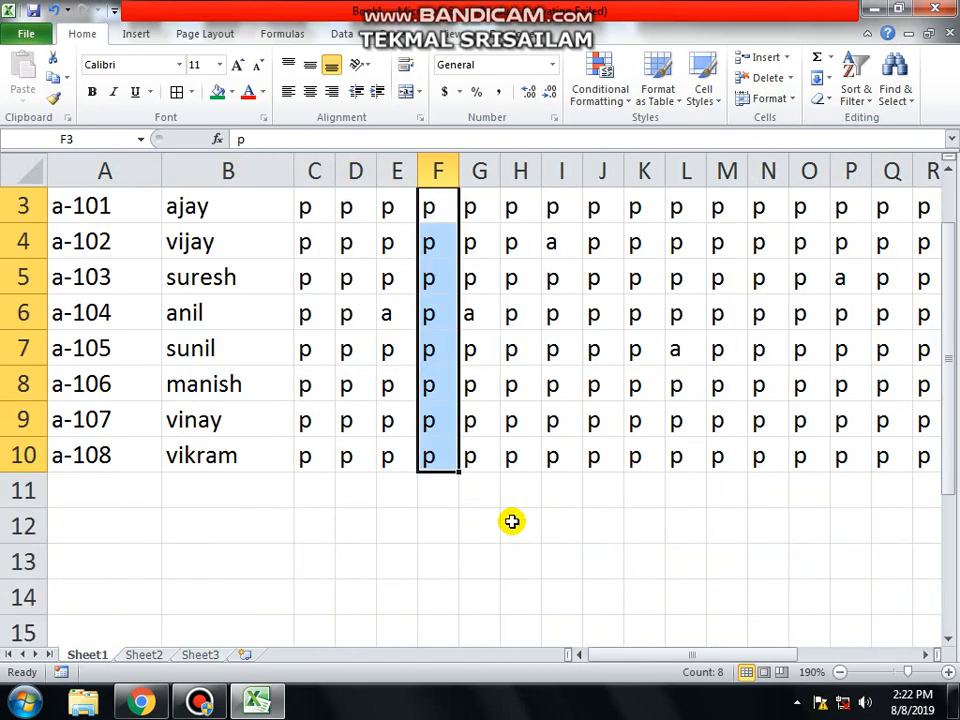
pyautogui.press('Delete')
# Step: Clear the attendance marks in M3:M10 for Sunday 11-08-2019
pyautogui.press('Right')
pyautogui.press('Right')
pyautogui.press('Right')
pyautogui.press('Right')
pyautogui.press('Up')
pyautogui.press('Up')
pyautogui.press('Down')
pyautogui.press('Down')
pyautogui.press('Down')
pyautogui.press('Right')
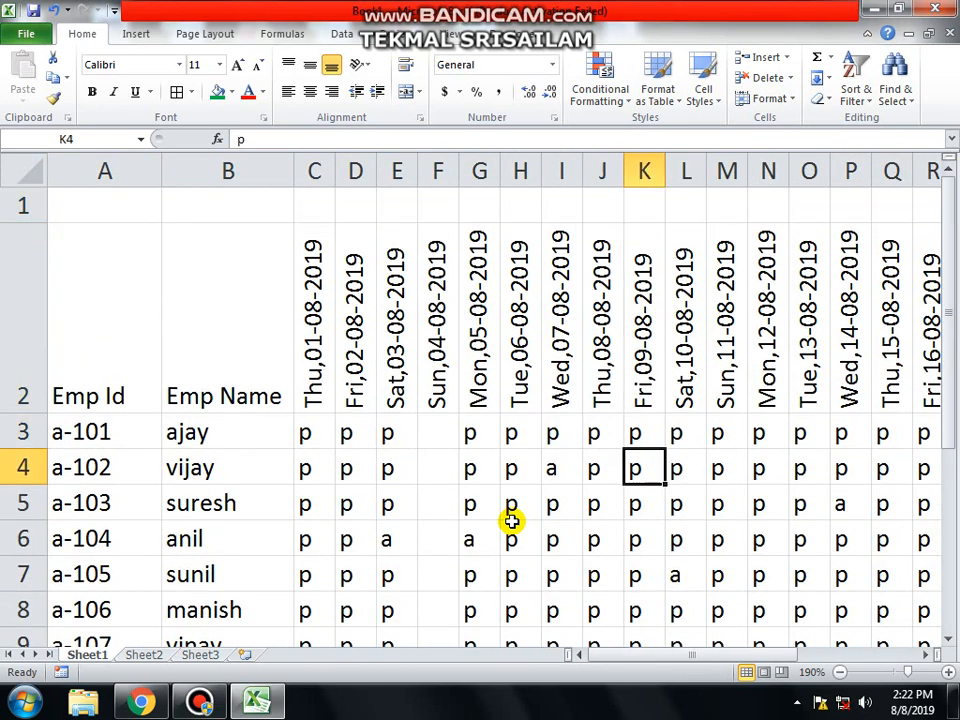
pyautogui.press('Right')
pyautogui.press('Up')
pyautogui.press('Right')
pyautogui.hotkey('ctrl', 'shift', 'Down')
pyautogui.press('Delete')
# Step: Clear the attendance marks from T3 down to row 10 for Sunday 18-08-2019
pyautogui.press('Down')
pyautogui.press('Right')
pyautogui.press('Right')
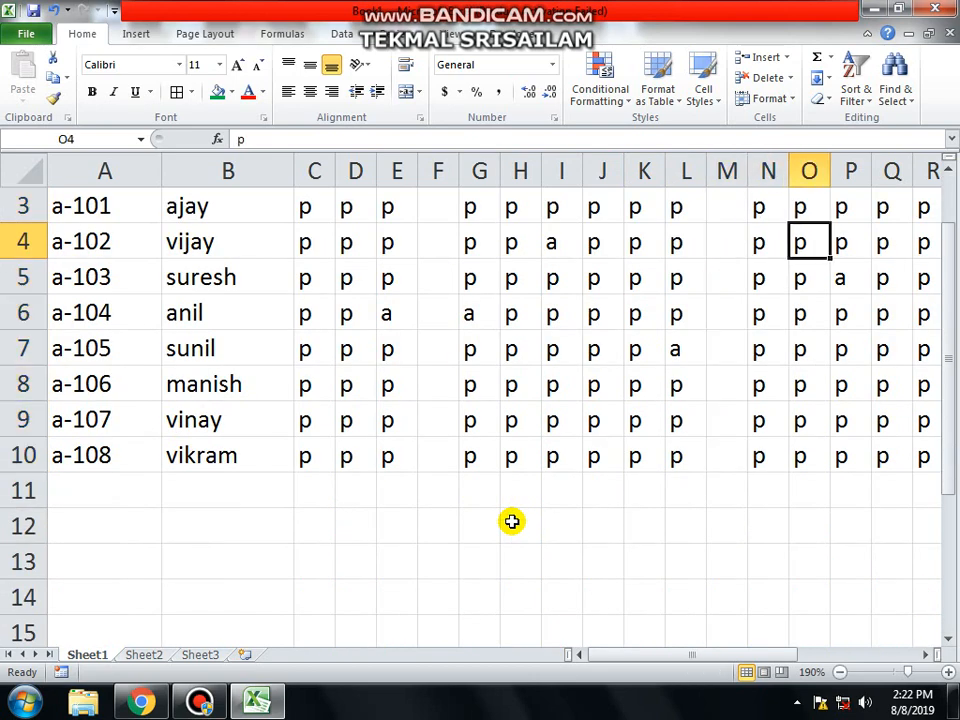
pyautogui.press('Right')
pyautogui.press('Right')
pyautogui.press('Right')
pyautogui.press('Up')
pyautogui.press('Up')
pyautogui.press('Up')
pyautogui.press('Right')
pyautogui.press('Down')
pyautogui.press('Down')
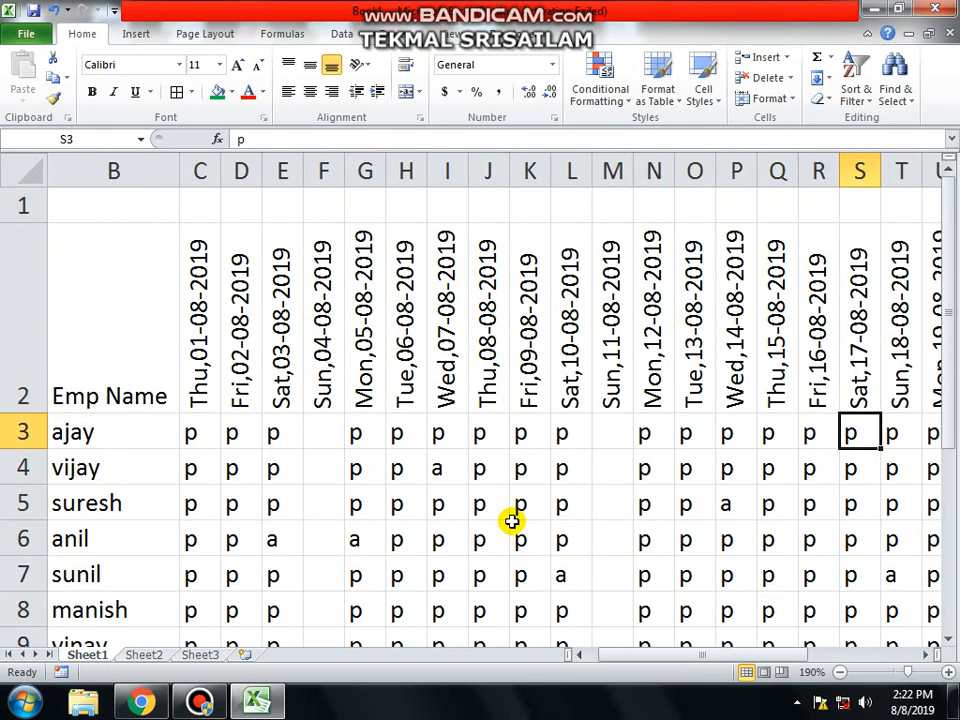
pyautogui.press('Right')
pyautogui.hotkey('ctrl', 'shift', 'Down')
pyautogui.press('Delete')
# Step: Clear the attendance marks in AA3:AA10 for Sunday 25-08-2019
pyautogui.press('Right')
pyautogui.press('Right')
pyautogui.press('Right')
pyautogui.press('Right')
pyautogui.press('Up')
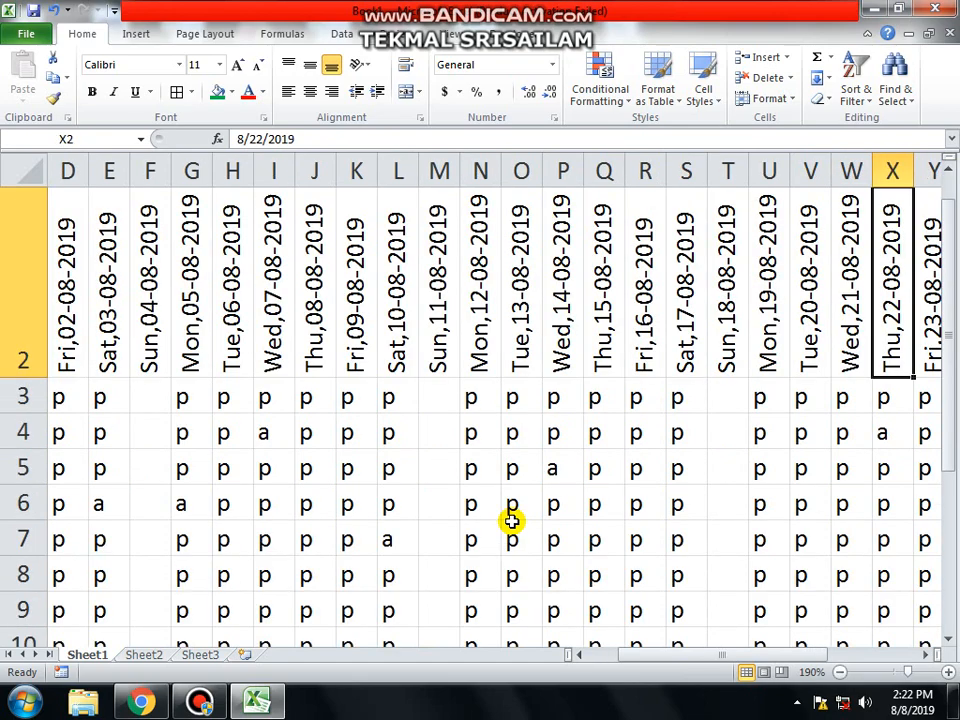
pyautogui.press('Right')
pyautogui.press('Right')
pyautogui.press('Up')
pyautogui.press('Right')
pyautogui.press('Down')
pyautogui.press('Down')
pyautogui.hotkey('ctrl', 'shift', 'Down')
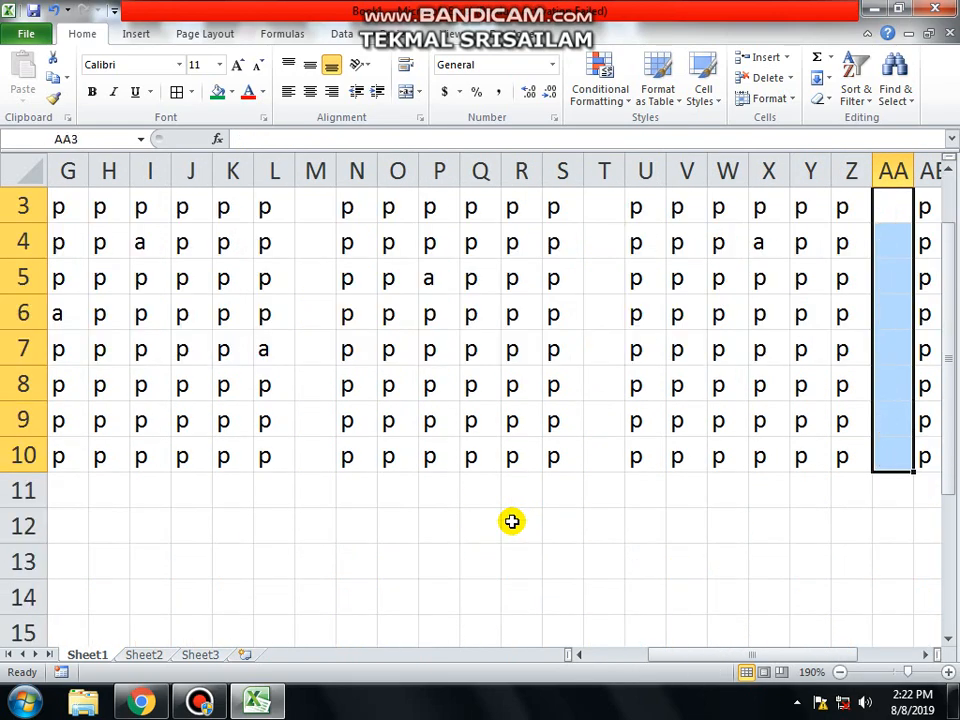
pyautogui.press('Delete')
# Step: Enter the header Total Present in cell AH2 and widen column AH to fit it
pyautogui.press('Right')
pyautogui.press('Right')
pyautogui.press('Right')
pyautogui.press('Up')
pyautogui.press('Right')
pyautogui.press('Right')
pyautogui.press('Right')
pyautogui.press('Right')
pyautogui.press('Right')
pyautogui.press('Down')
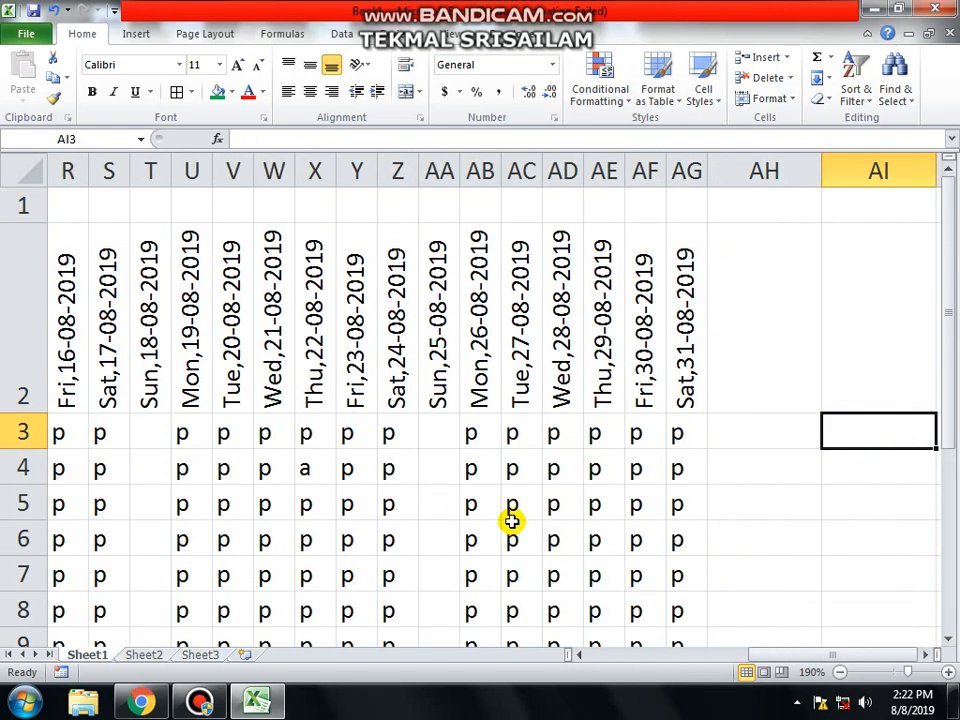
pyautogui.press('Up')
pyautogui.press('Left')
pyautogui.write('Tota')
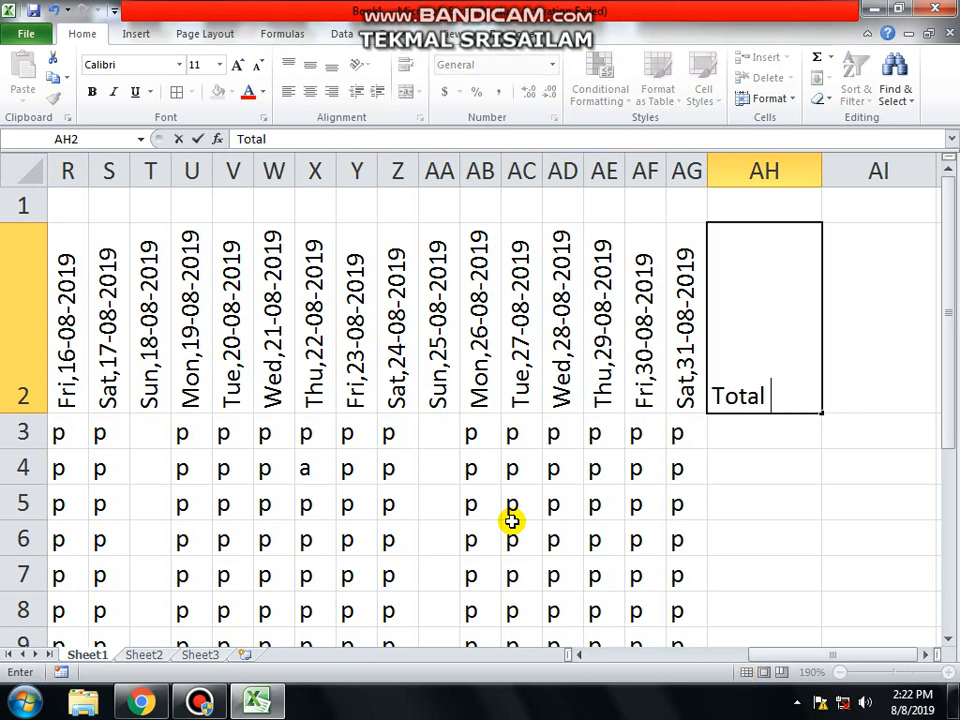
pyautogui.write('l Present')
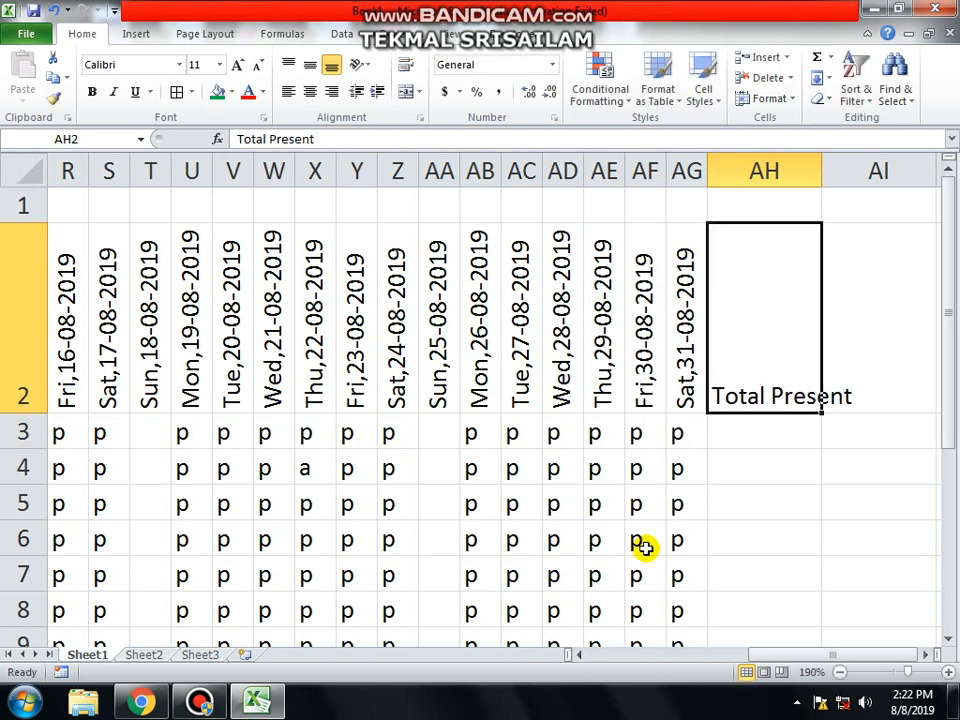
pyautogui.moveTo(821, 180); pyautogui.dragTo(867, 180)
# Step: Enter =countif(c3:ag3,"p") in cell AH3 and fill it down the Total Present column for all employees
pyautogui.click(760, 435)
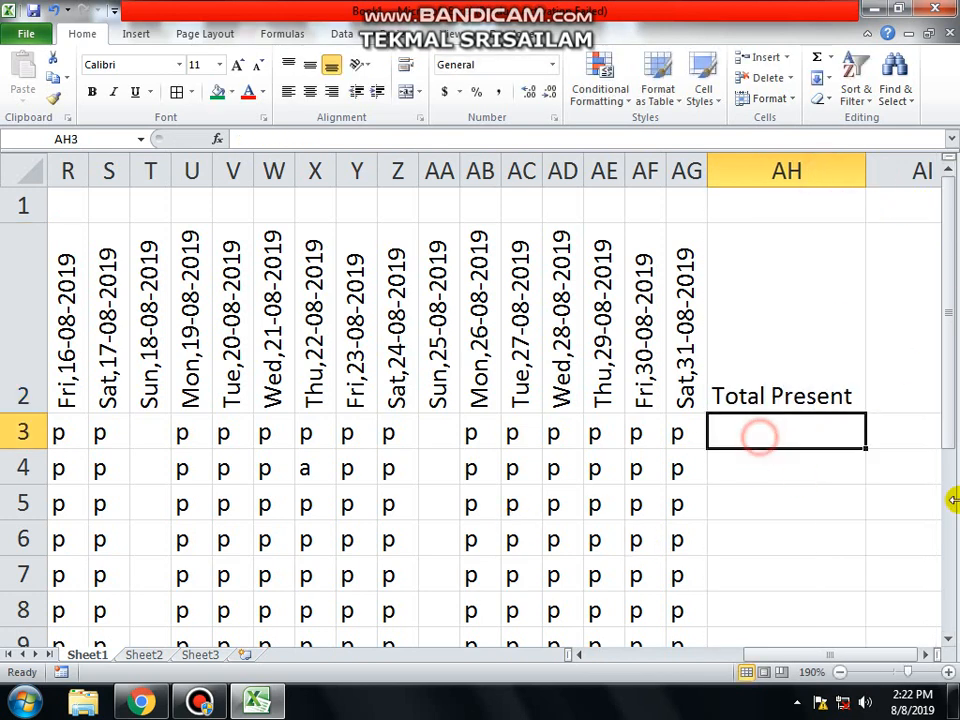
pyautogui.write('=countif(')
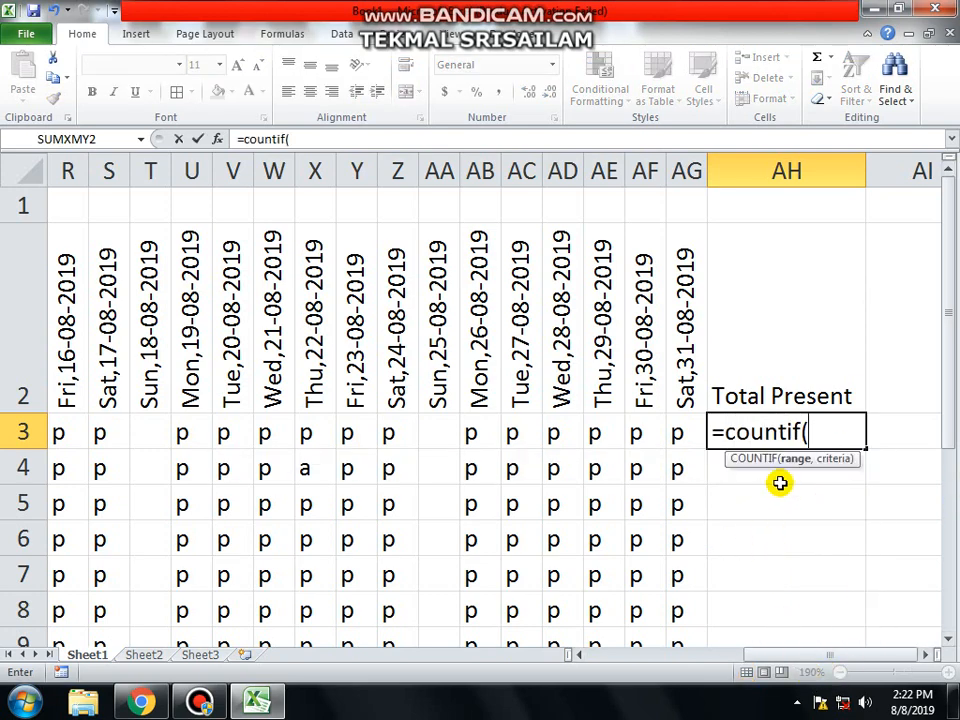
pyautogui.press('Escape')
pyautogui.keyDown('ctrl'); pyautogui.scroll(5, 750, 465); pyautogui.keyUp('ctrl')
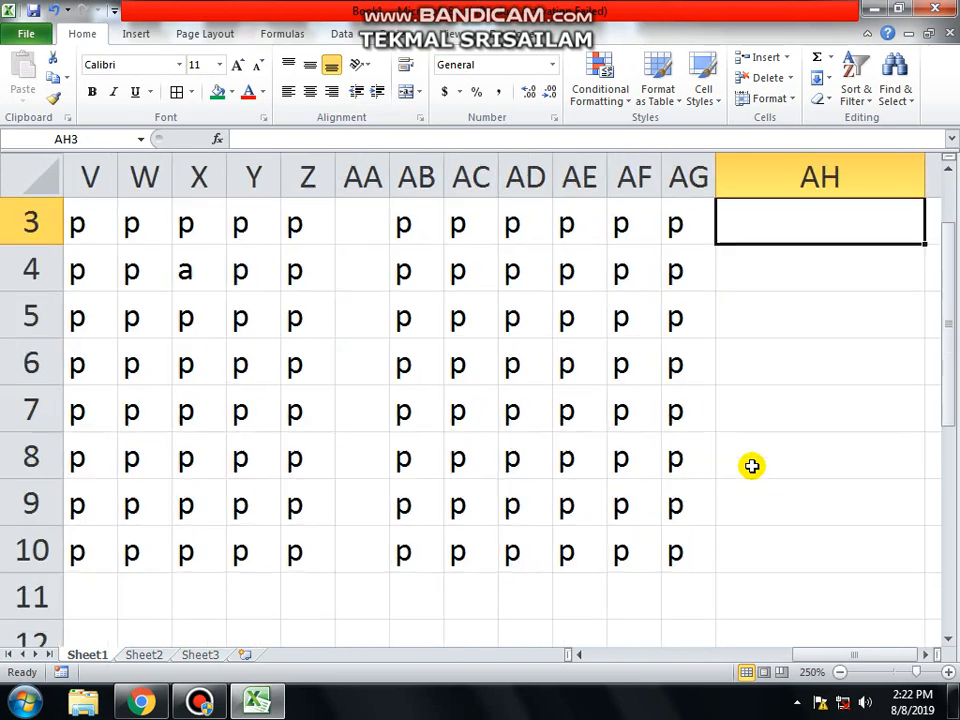
pyautogui.write('=countif(')
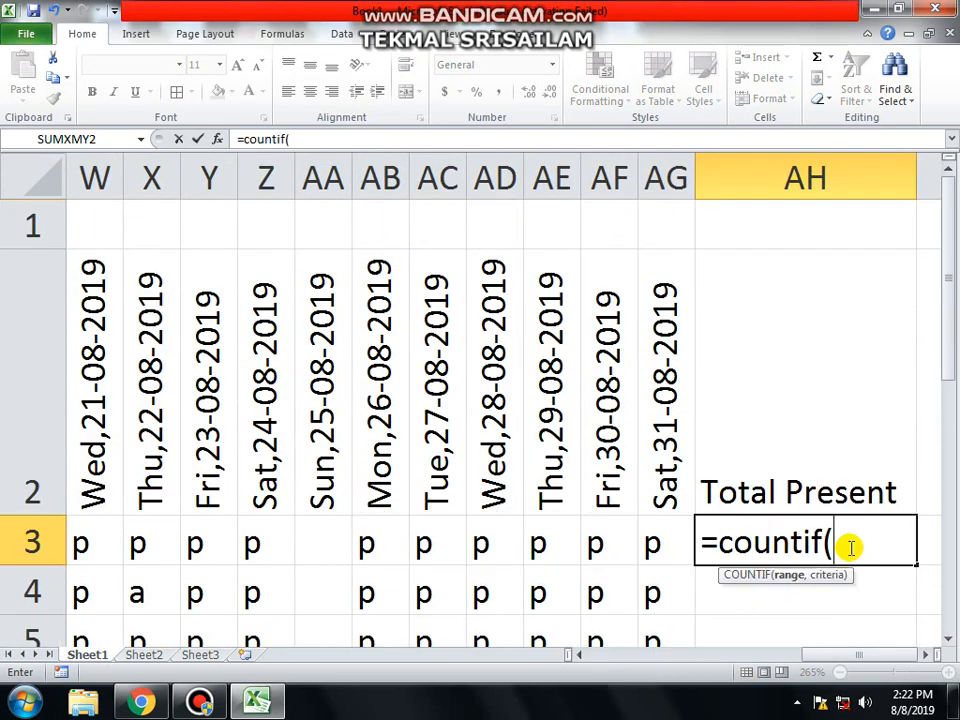
pyautogui.moveTo(855, 652); pyautogui.dragTo(615, 652)
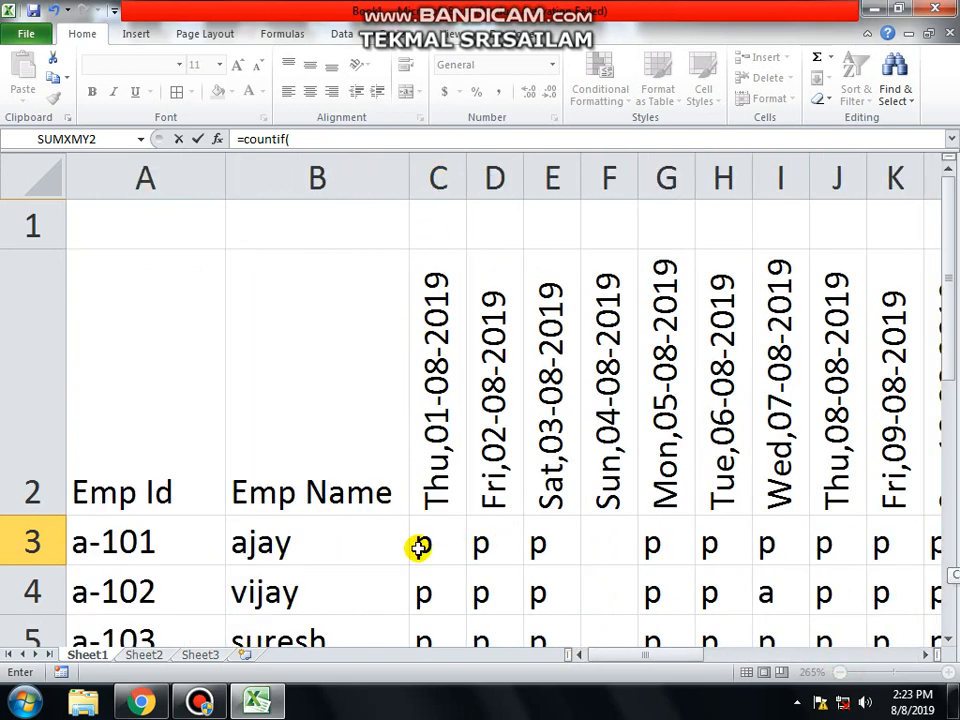
pyautogui.moveTo(657, 654); pyautogui.dragTo(945, 634)
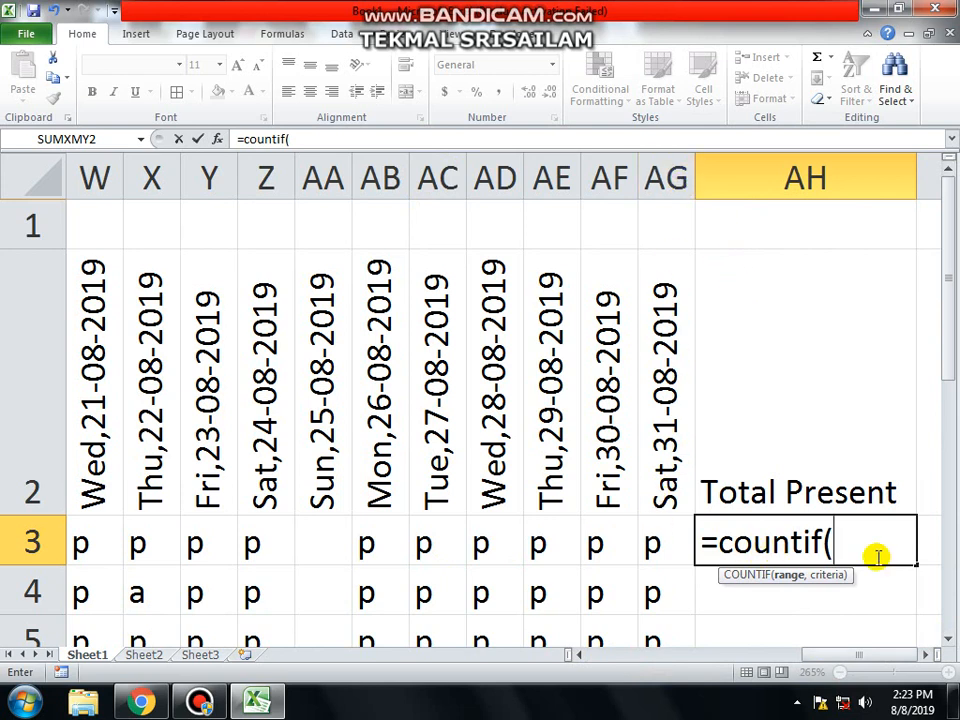
pyautogui.write('c3:ag3')
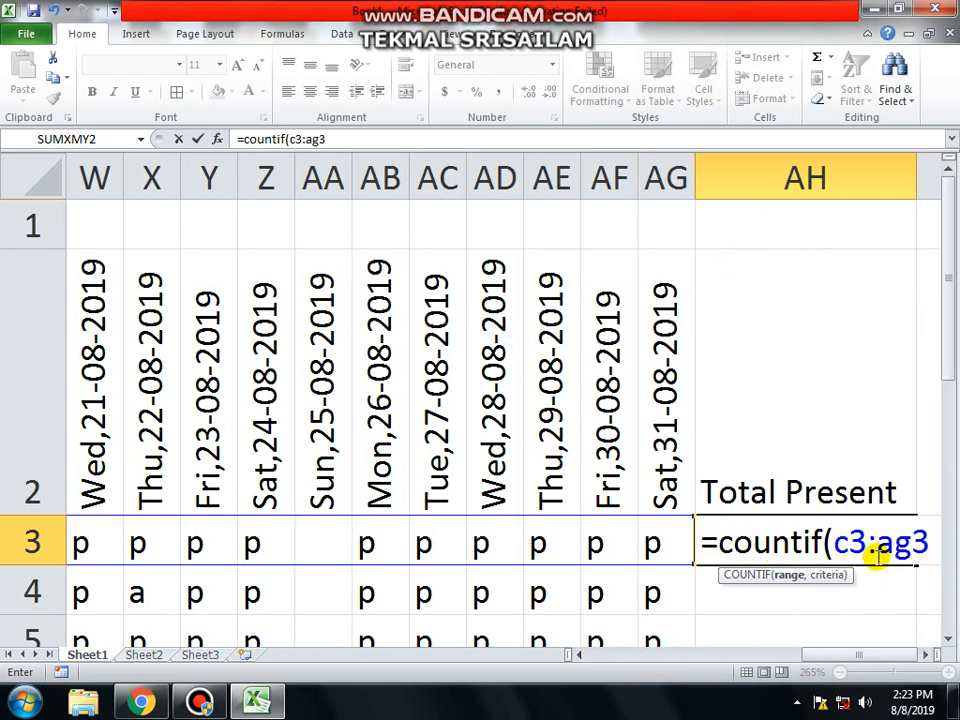
pyautogui.write(',"p')
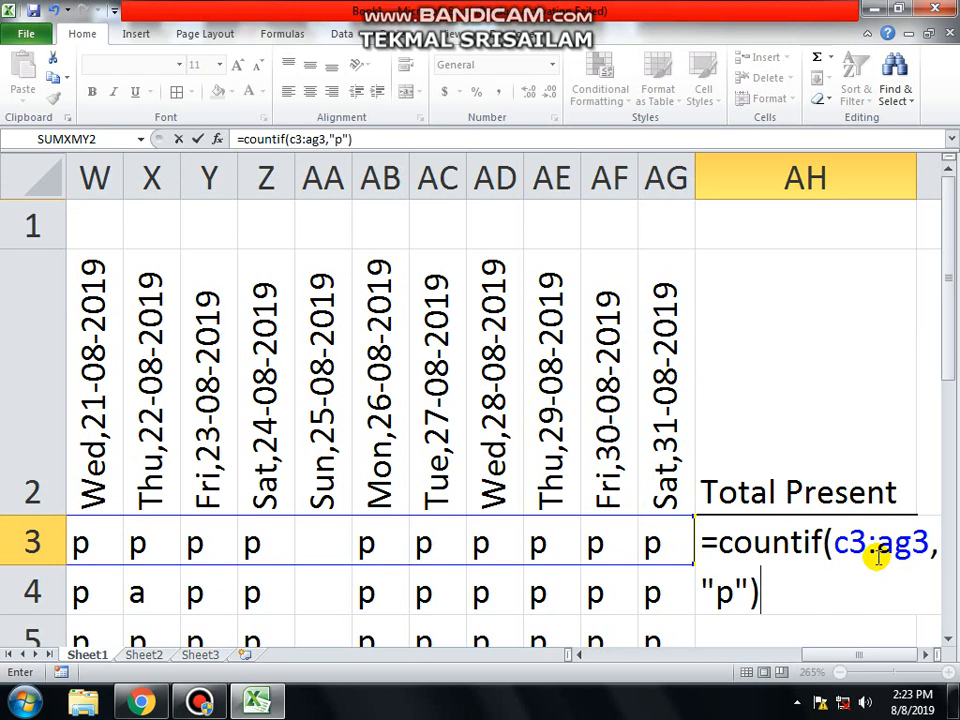
pyautogui.press('Return')
pyautogui.click(895, 550)
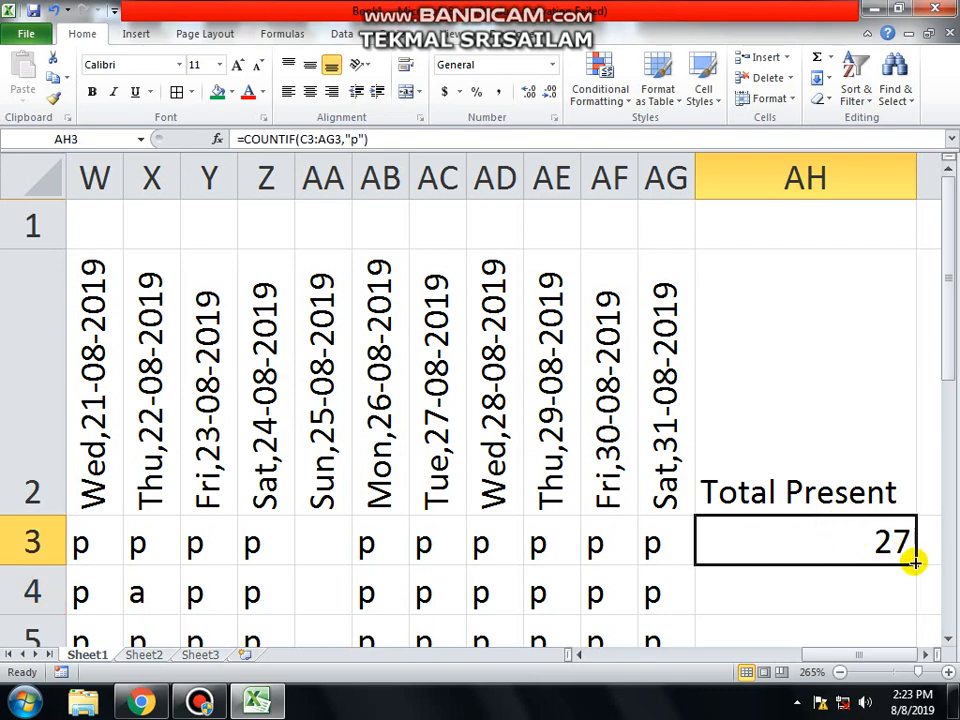
pyautogui.moveTo(913, 562); pyautogui.dragTo(855, 588)
# Step: Enter the header Total Absent in cell AI2
pyautogui.click(896, 484)
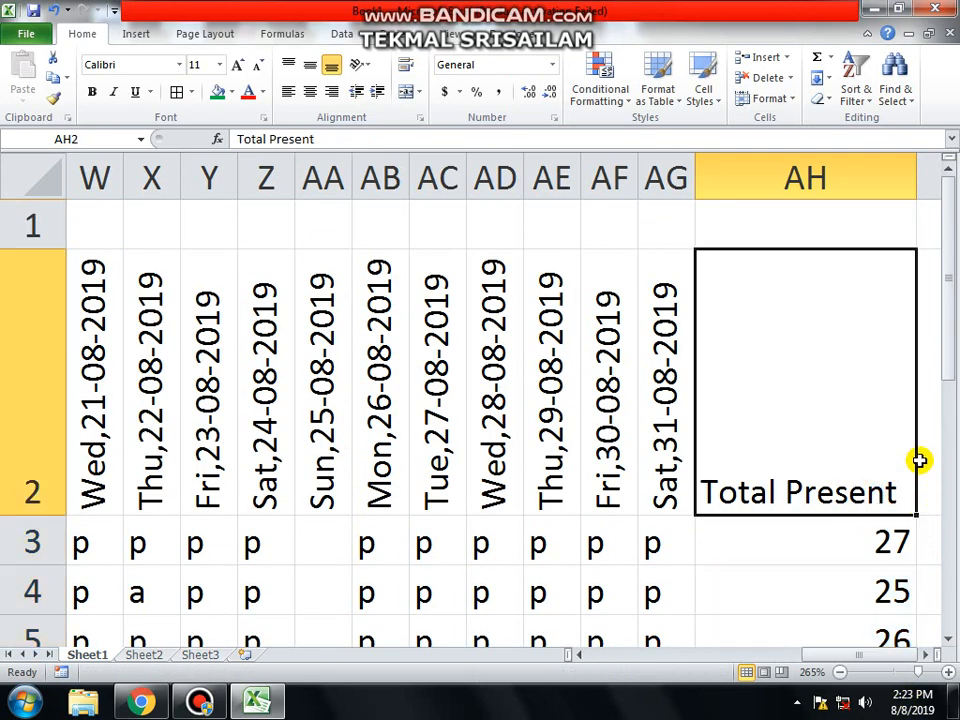
pyautogui.press('Right')
pyautogui.write('Total ')
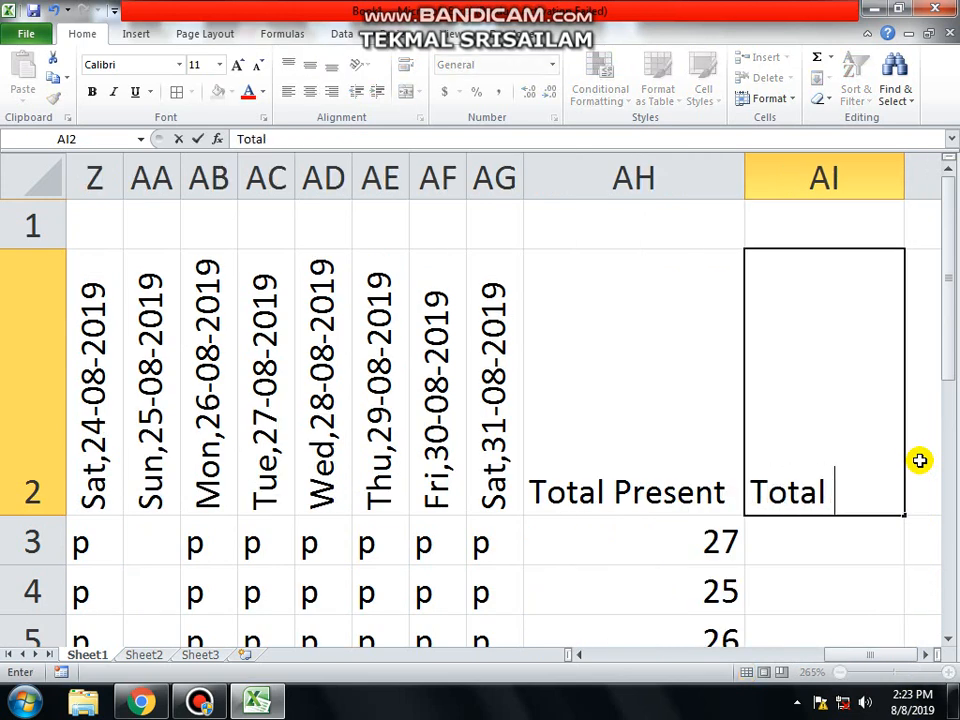
pyautogui.write('Absent')
pyautogui.press('Return')
pyautogui.write('=')
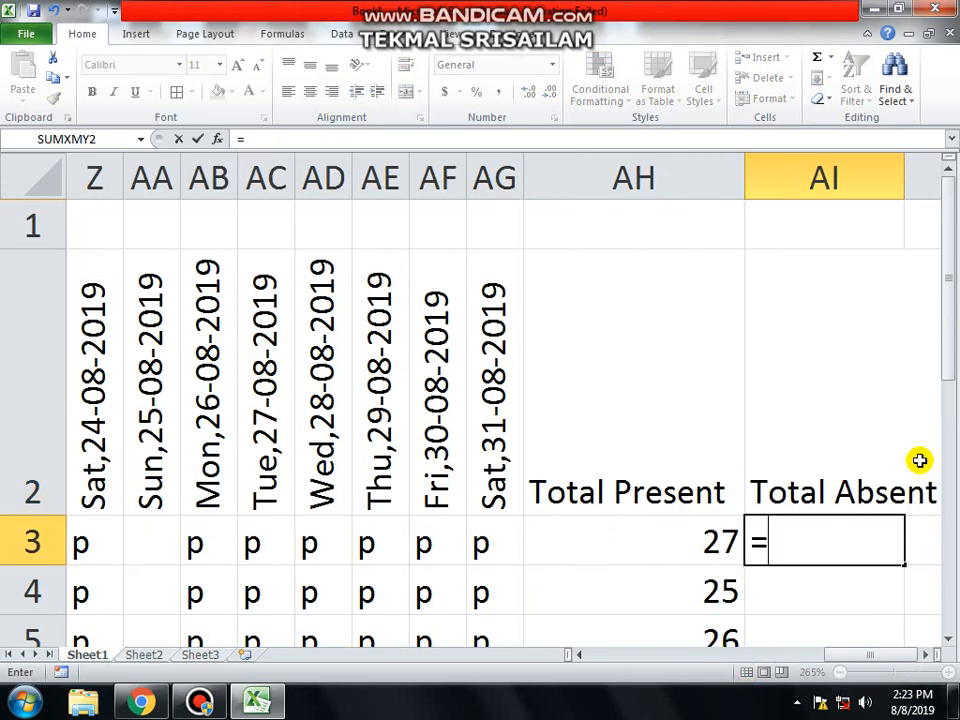
pyautogui.write('cpi')
pyautogui.press('Escape')
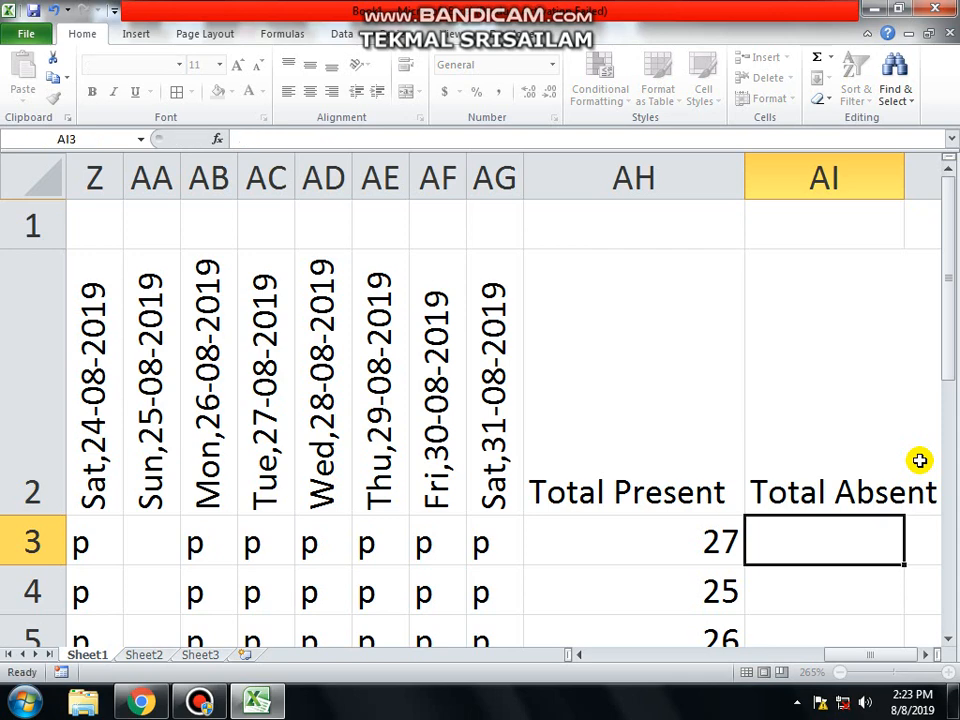
pyautogui.press('Left')
pyautogui.press('Right')
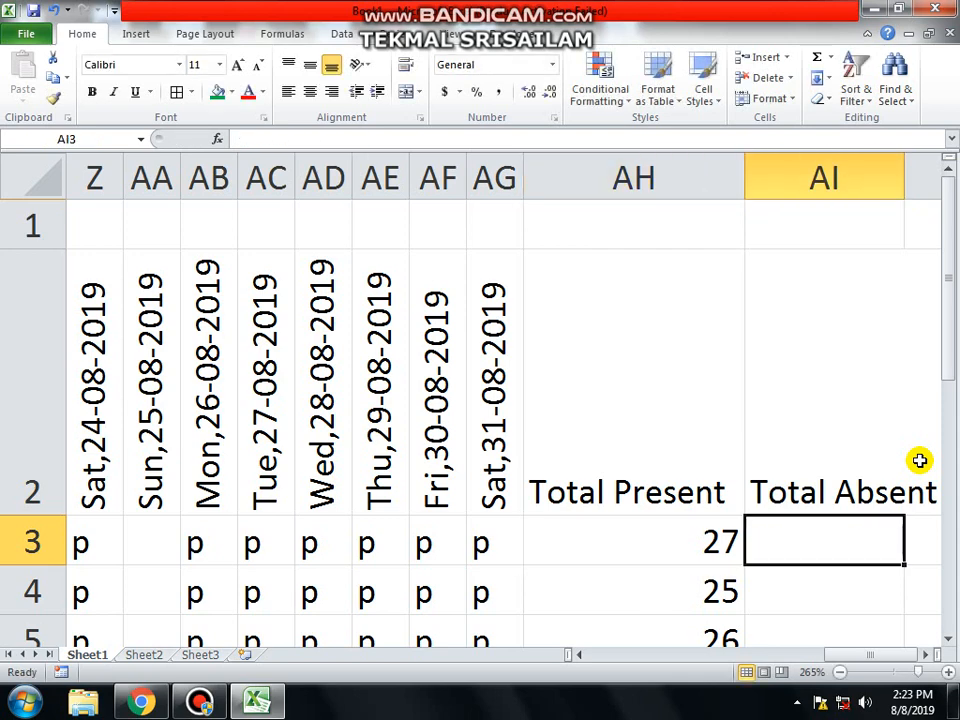
# Step: Enter =COUNTIF(C3:AG3,"a") in cell AI3 and fill it down the Total Absent column to row 10
pyautogui.write('=coun')
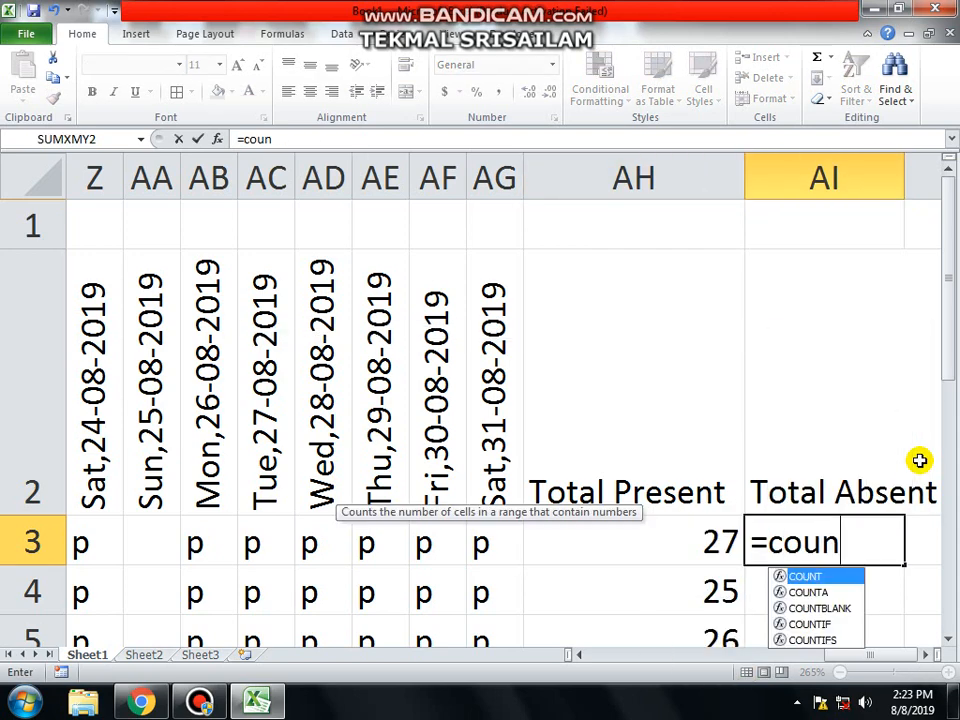
pyautogui.write('itf(c3:ag3,"a')
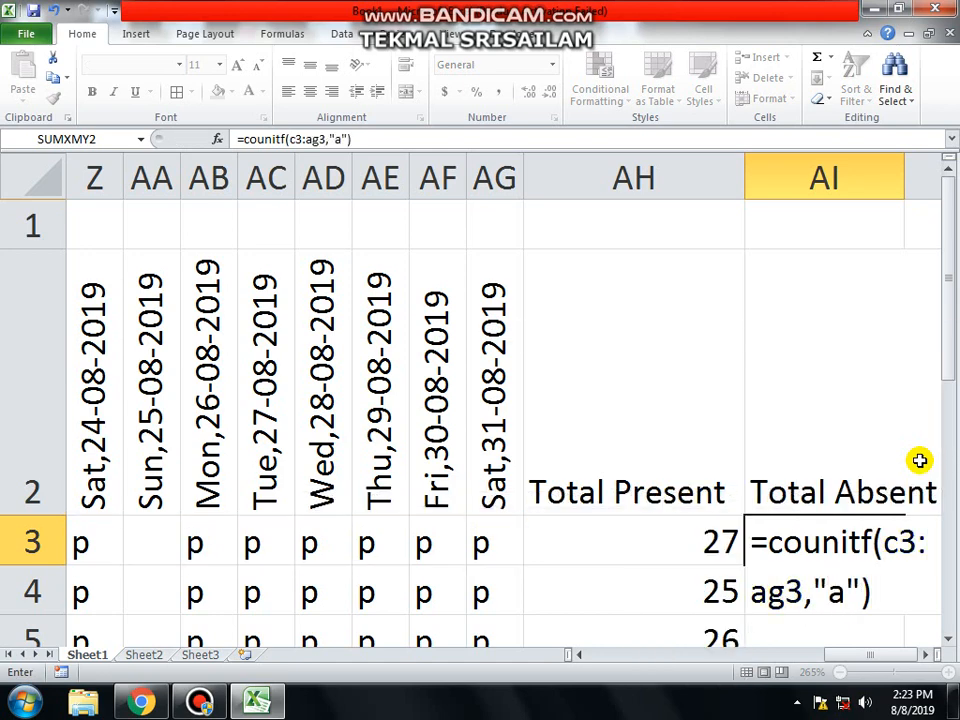
pyautogui.hotkey('ctrl', 'Return')
pyautogui.press('F2')
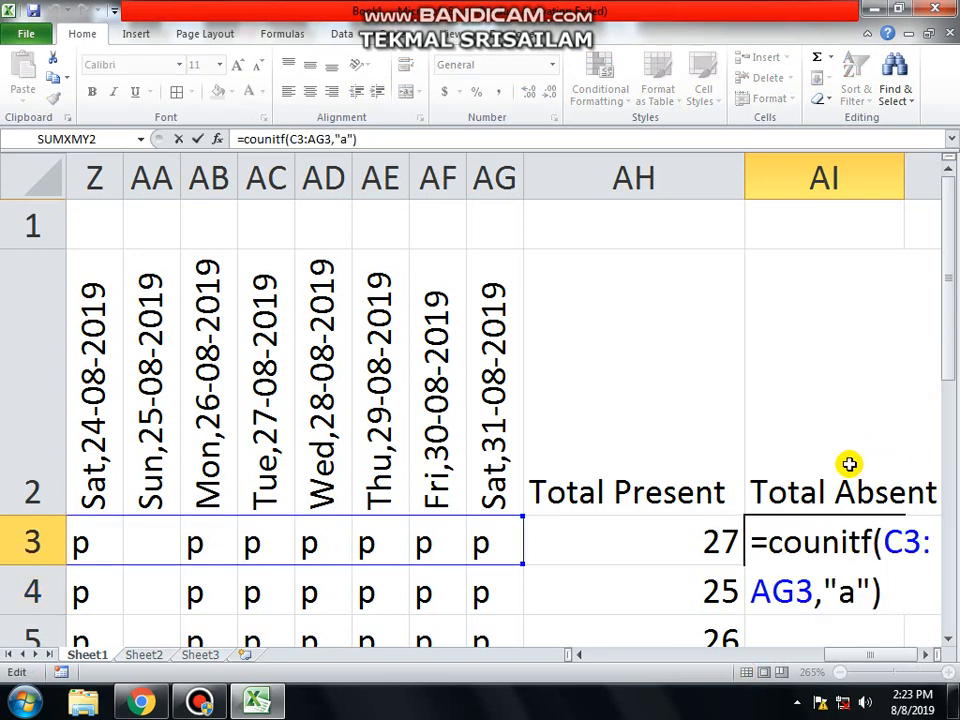
pyautogui.click(843, 541)
pyautogui.press('Delete')
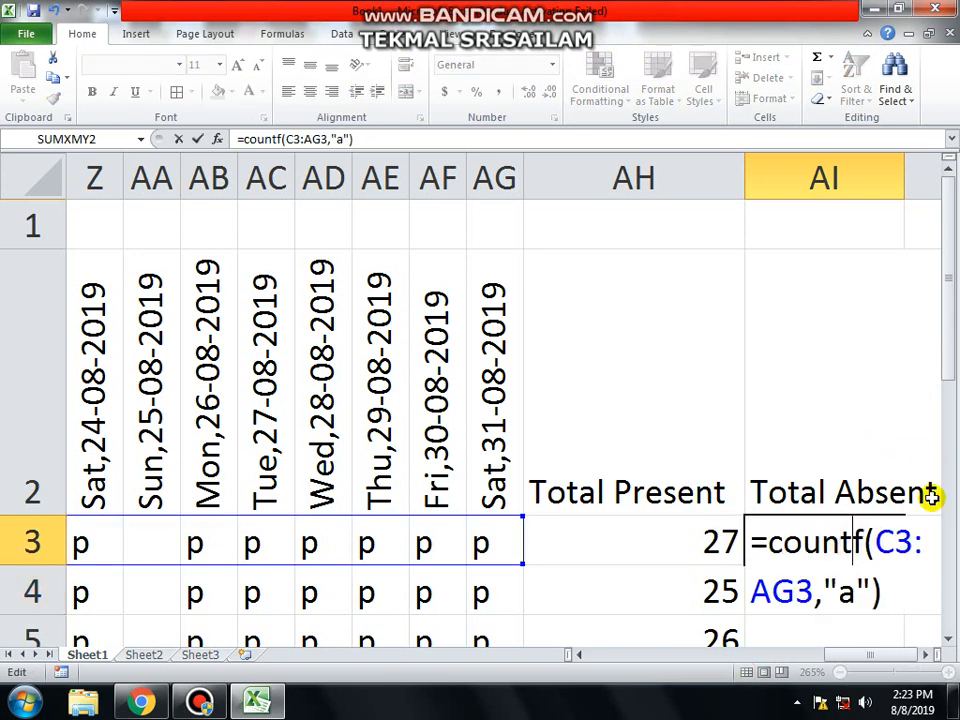
pyautogui.write('iu')
pyautogui.press('BackSpace')
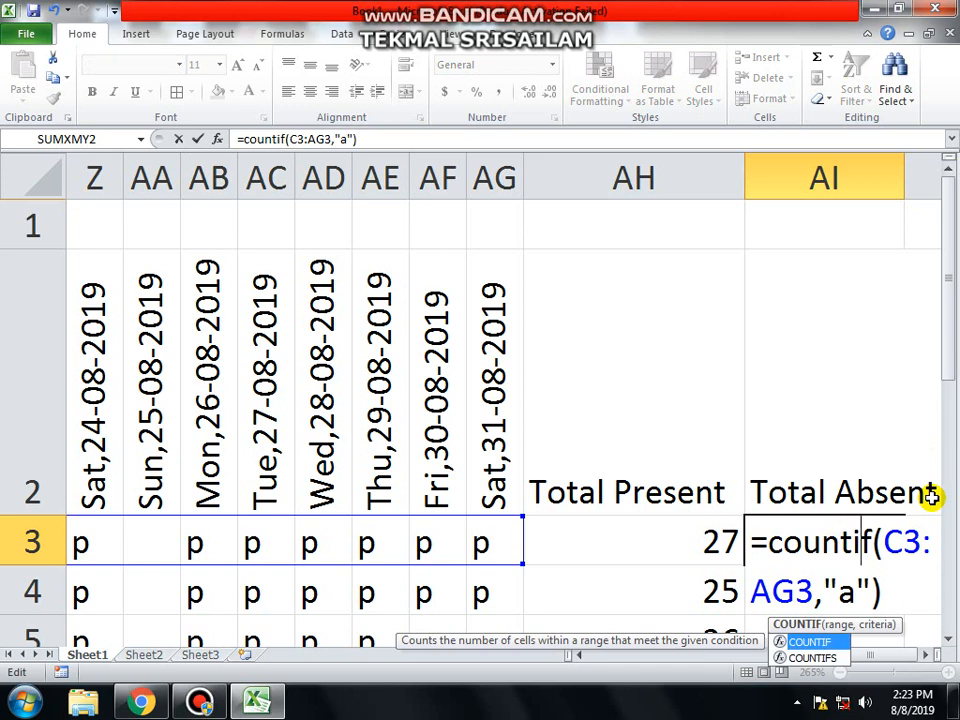
pyautogui.hotkey('ctrl', 'Return')
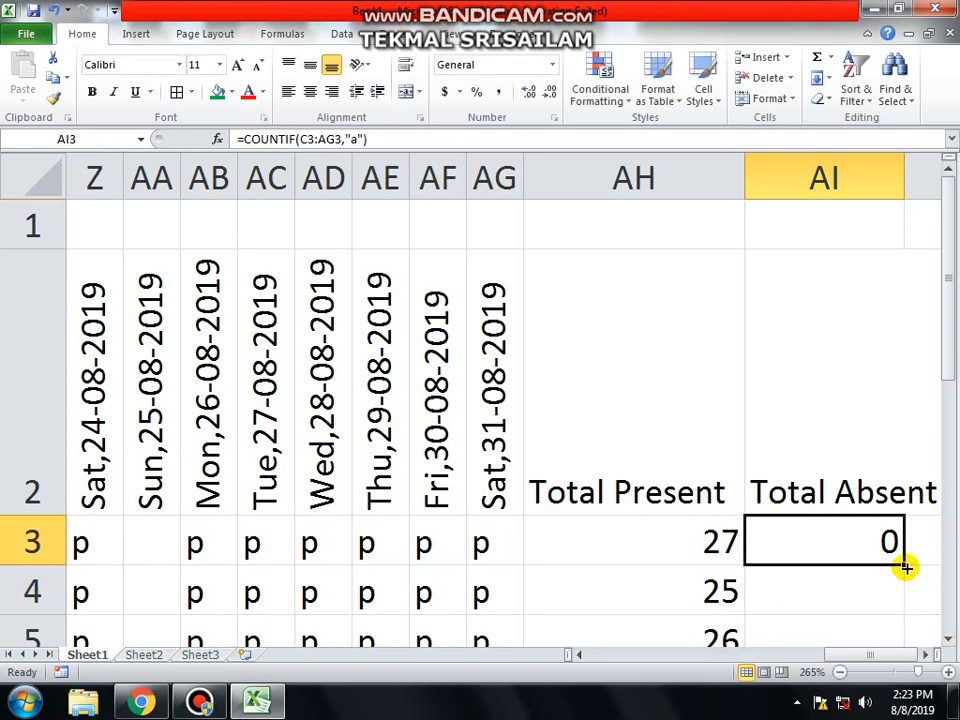
pyautogui.moveTo(905, 567); pyautogui.dragTo(859, 574)
pyautogui.scroll(1, 843, 428)
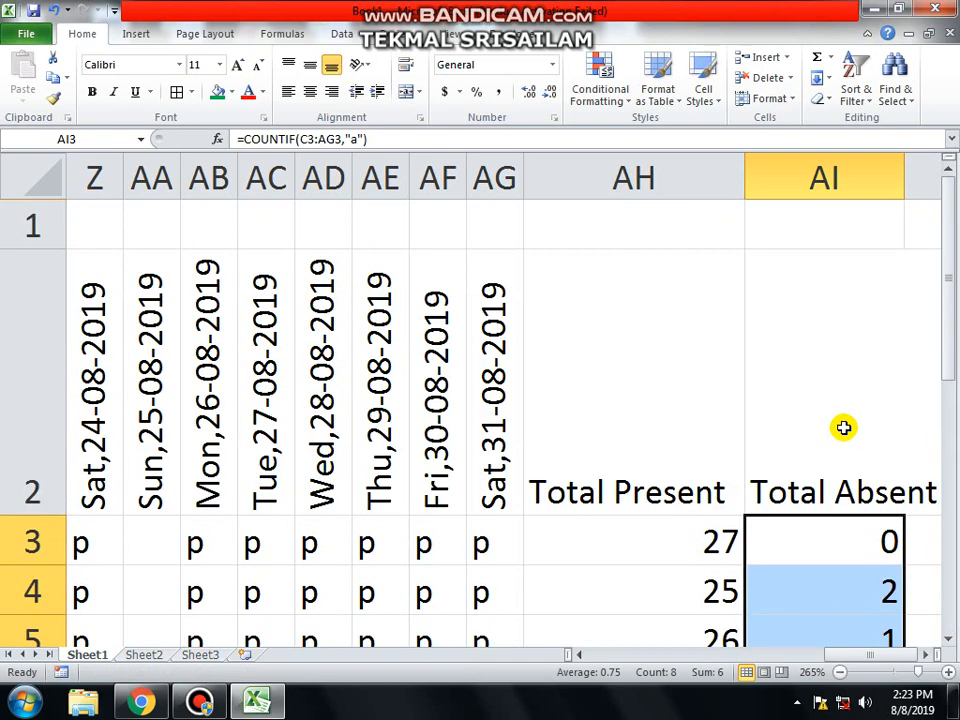
# Step: Widen column AI to fit the Total Absent header
pyautogui.click(893, 549)
pyautogui.hscroll(3, 893, 549)
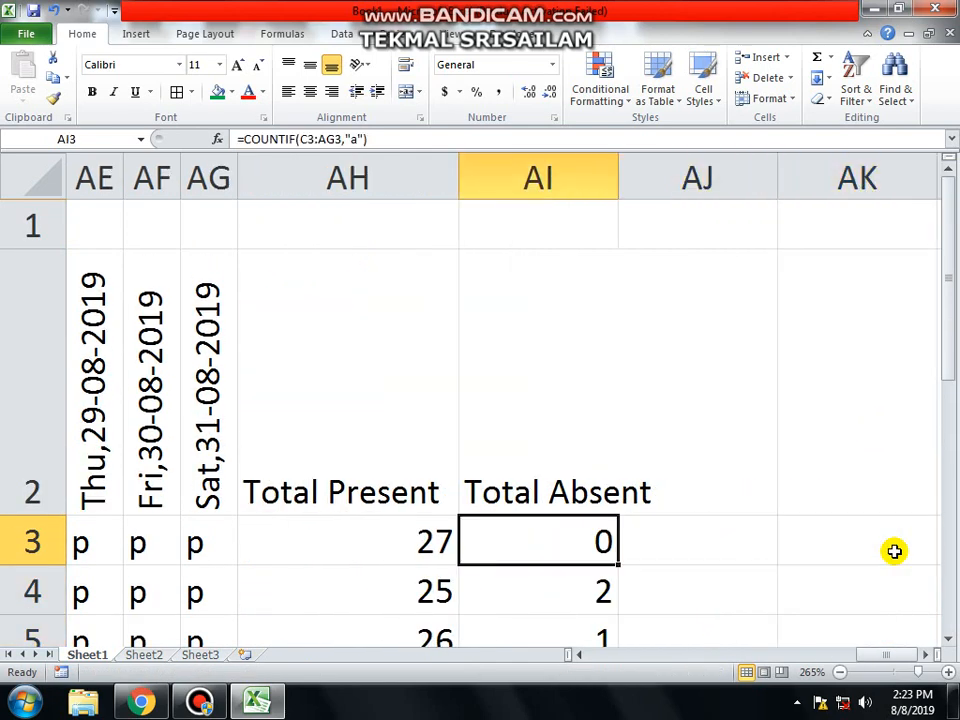
pyautogui.click(561, 418)
pyautogui.doubleClick(619, 189)
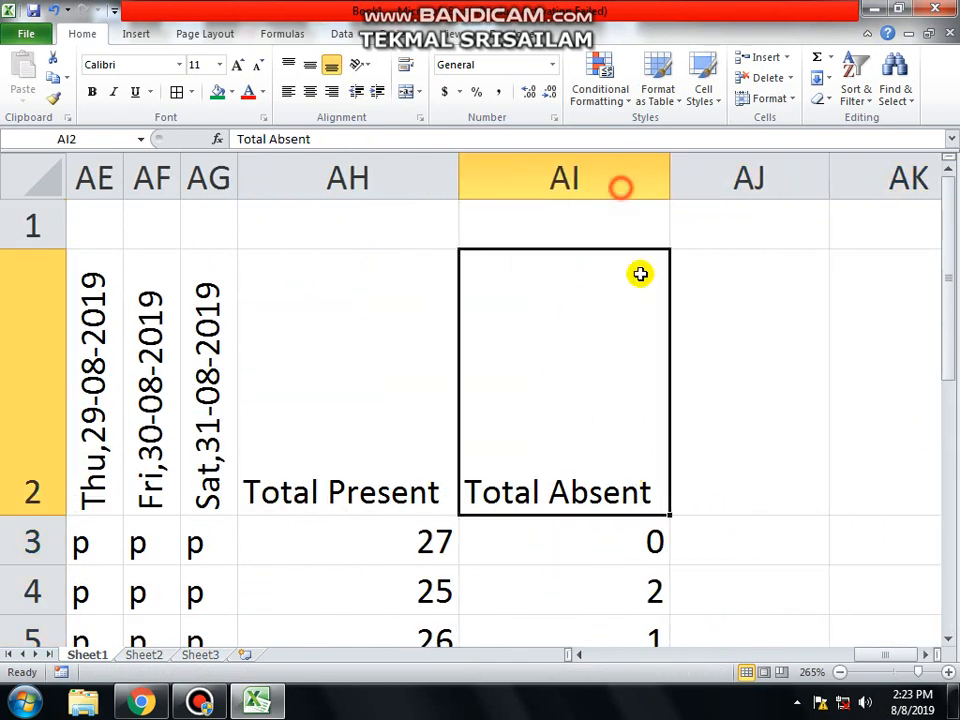
# Step: Enter the header Total Working Days in cell AJ2
pyautogui.click(735, 423)
pyautogui.write('Total')
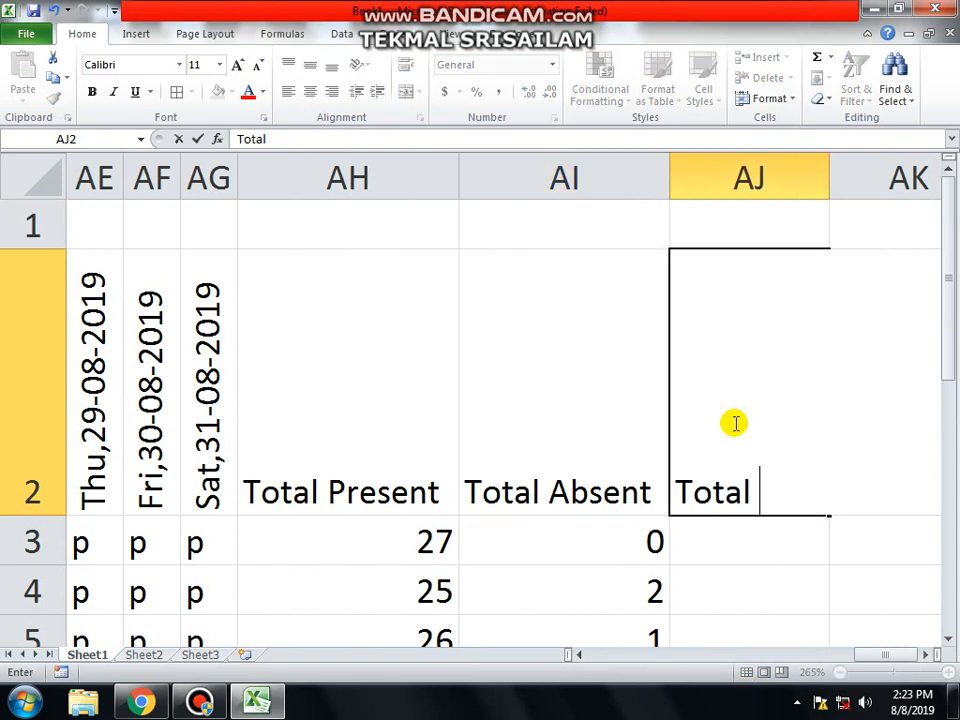
pyautogui.write(' Working Days')
pyautogui.press('Return')
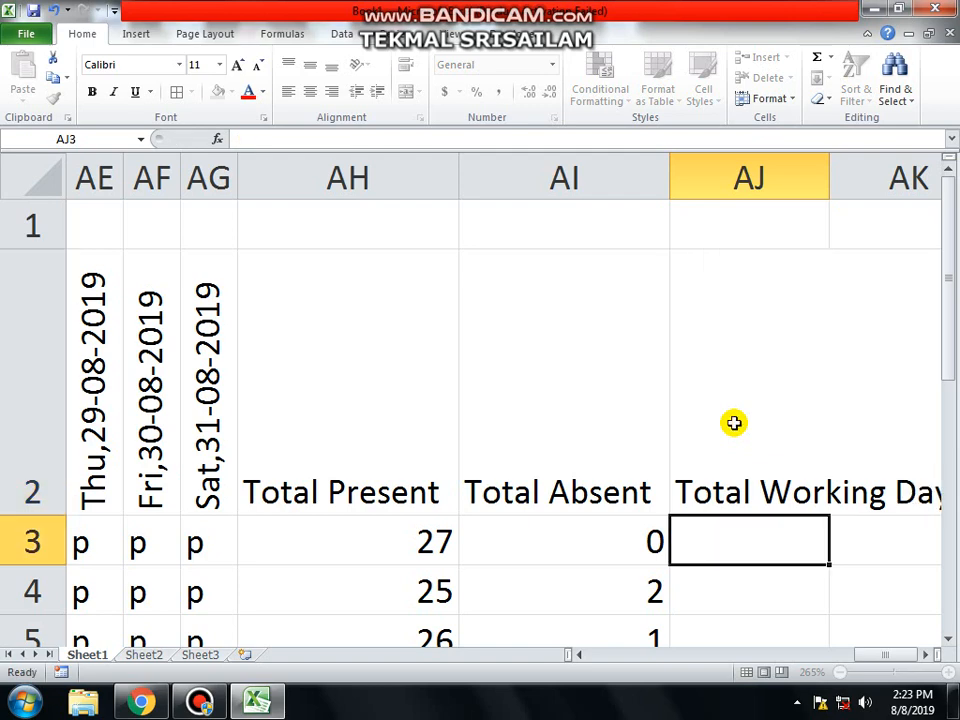
pyautogui.click(725, 525)
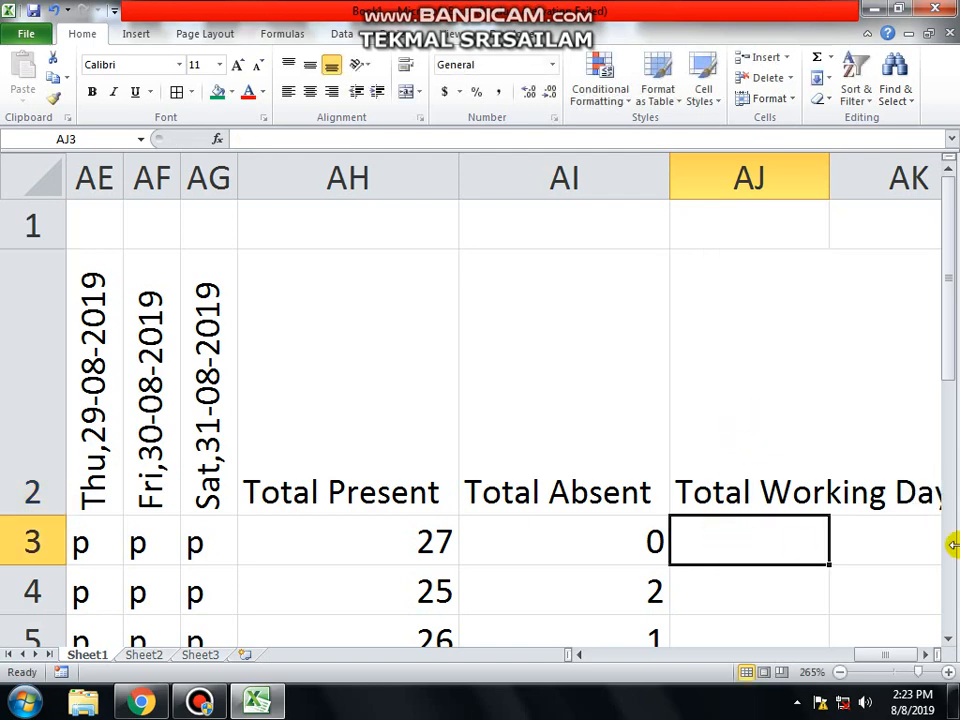
pyautogui.write('=-')
pyautogui.press('Left')
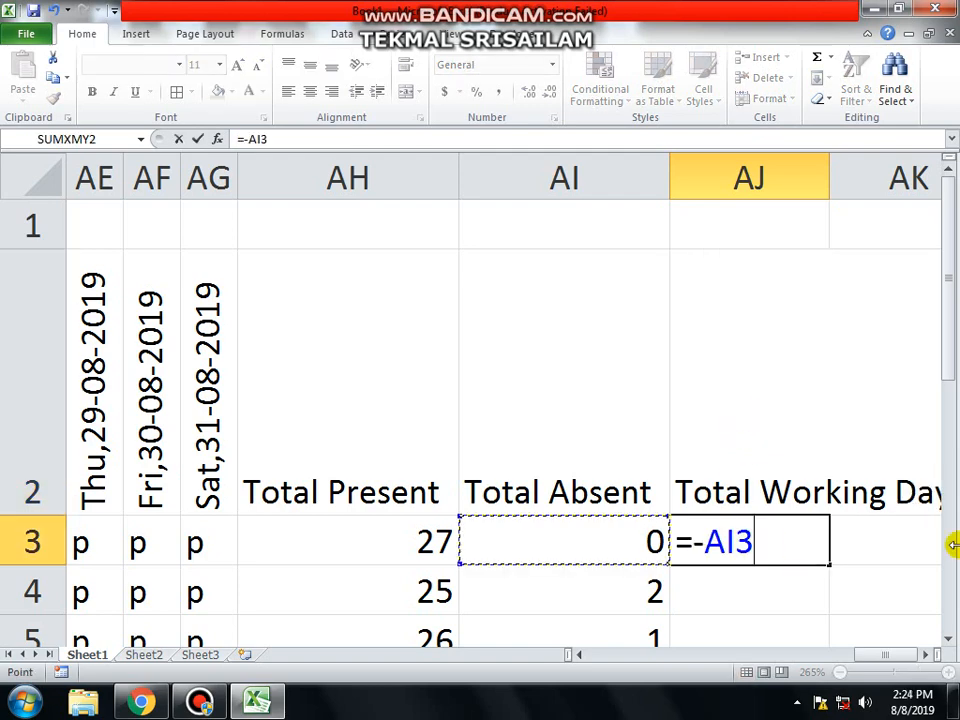
pyautogui.press('Escape')
# Step: Enter =AH3+AI3 in cell AJ3, fill it down the Total Working Days column to row 10, and widen column AJ slightly
pyautogui.write('=')
pyautogui.press('Left')
pyautogui.press('Left')
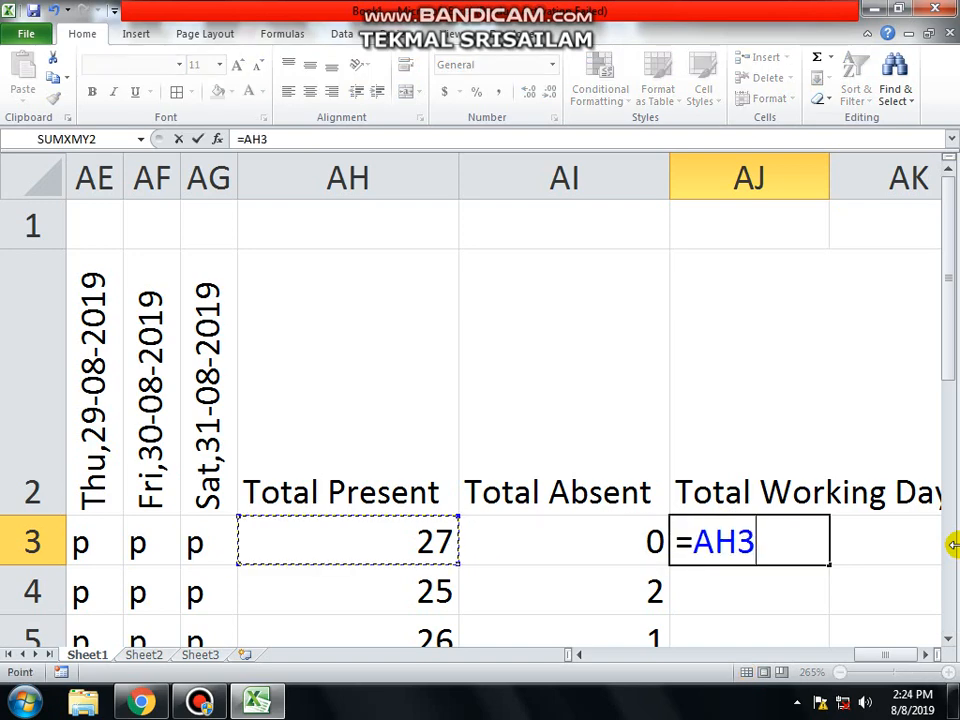
pyautogui.write('+')
pyautogui.press('Left')
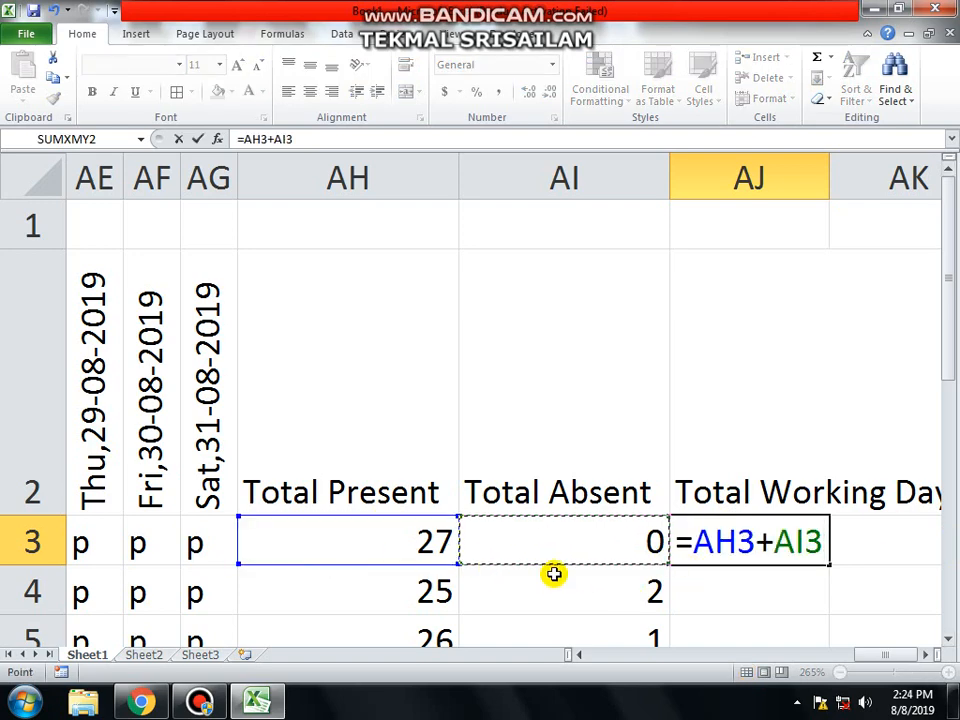
pyautogui.press('Return')
pyautogui.click(729, 525)
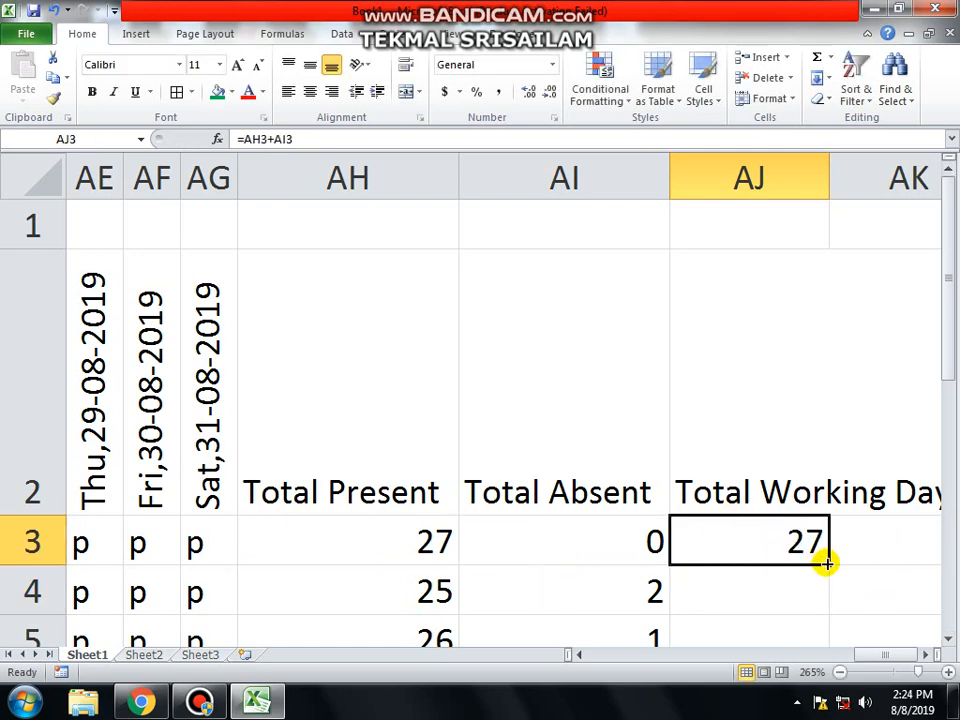
pyautogui.moveTo(823, 563); pyautogui.dragTo(778, 579)
pyautogui.scroll(1, 795, 520)
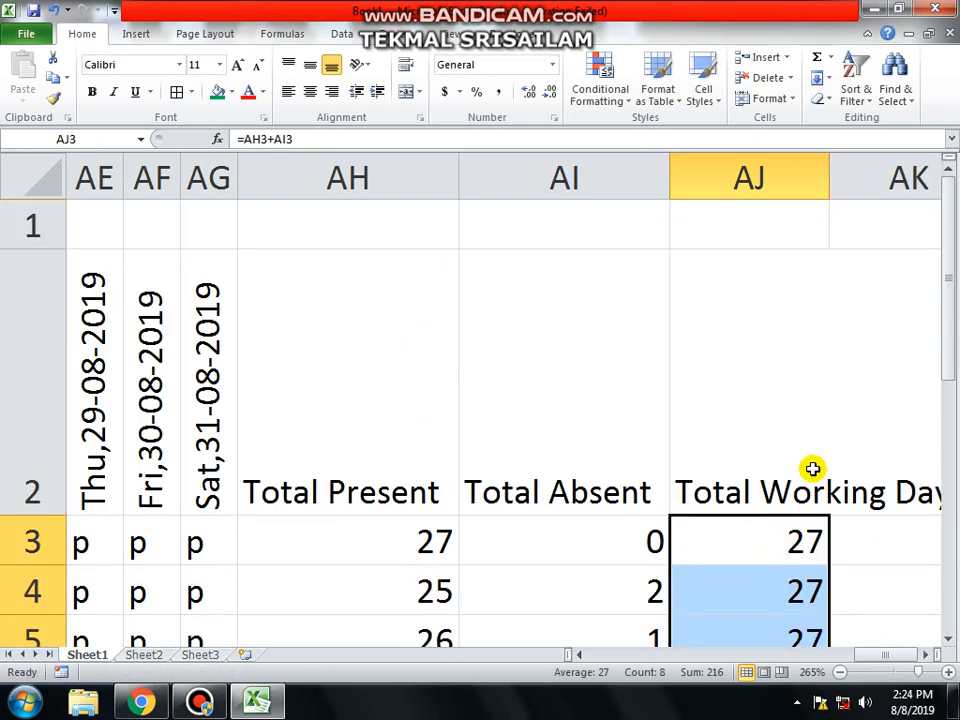
pyautogui.moveTo(833, 179); pyautogui.dragTo(840, 181)
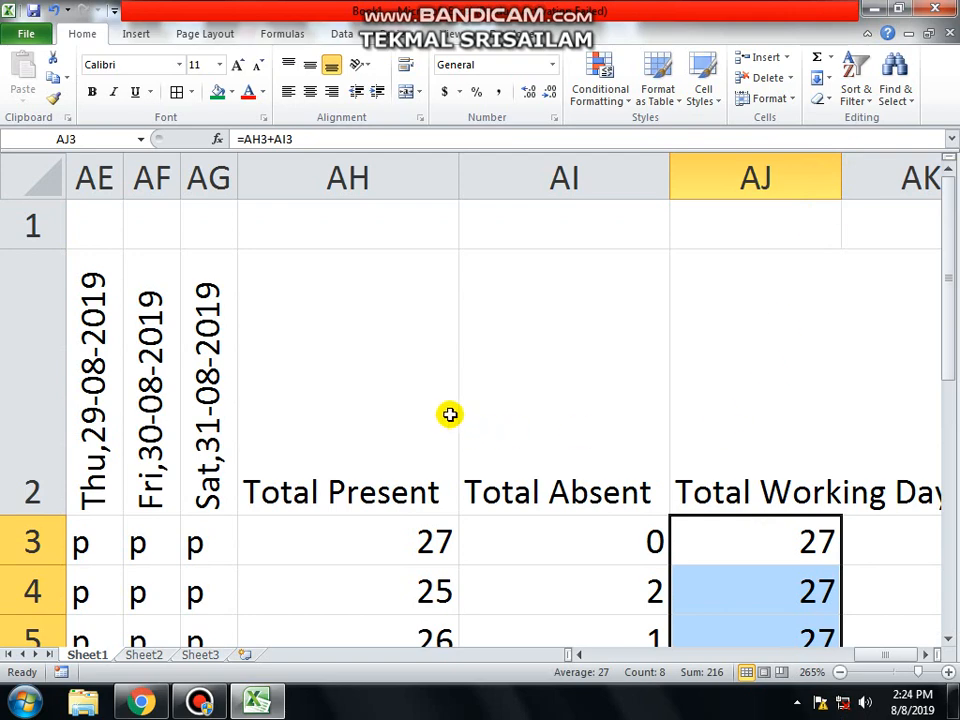
# Step: Enter the header %tage in cell AK2
pyautogui.click(876, 522)
pyautogui.click(886, 462)
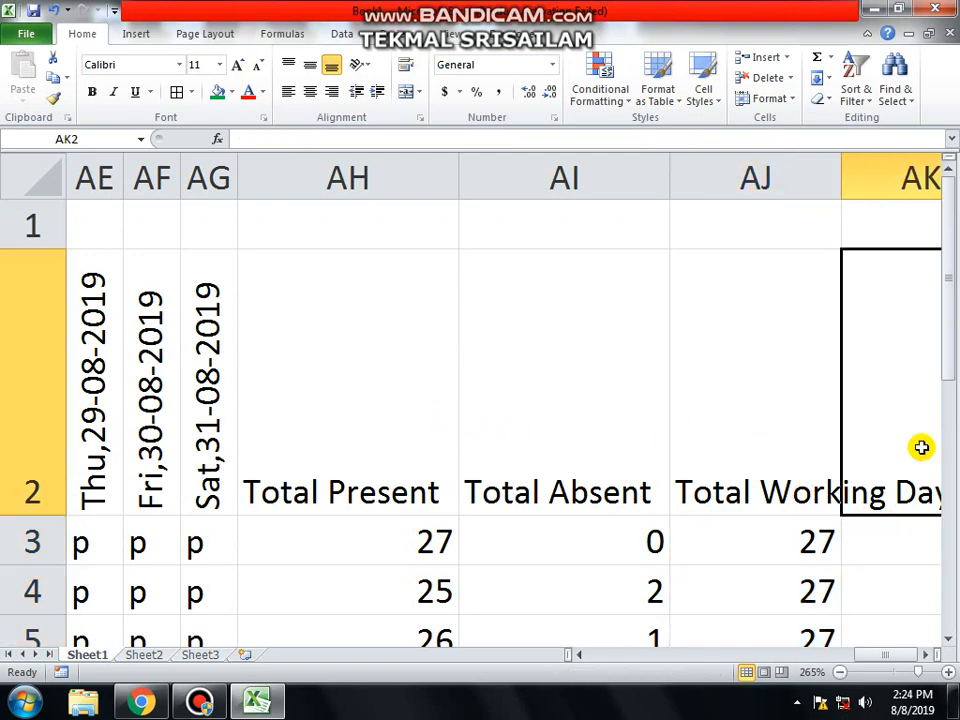
pyautogui.write('%tage')
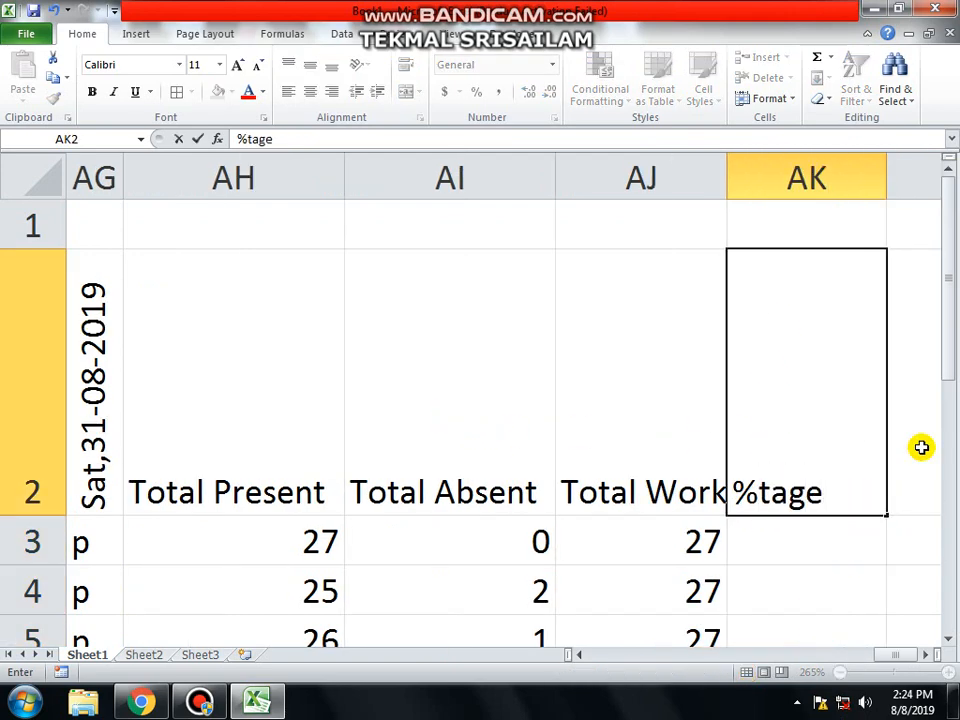
pyautogui.press('Return')
pyautogui.press('Down')
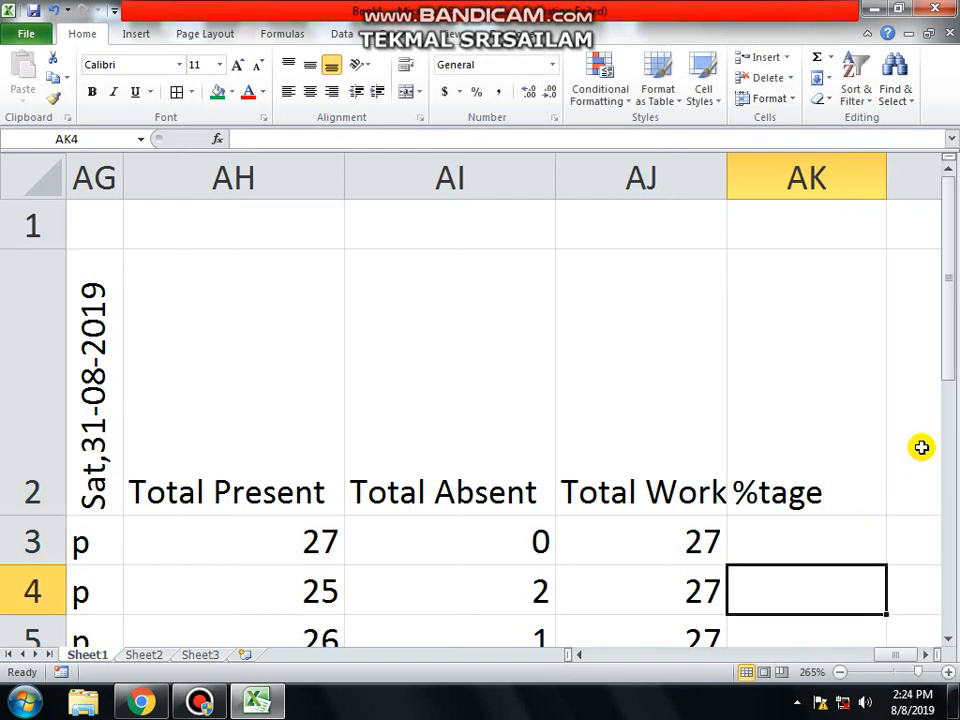
# Step: Enter =AH3/AJ3 in cell AK3 to calculate the first employee's attendance percentage
pyautogui.press('Up')
pyautogui.write('=')
pyautogui.press('Left')
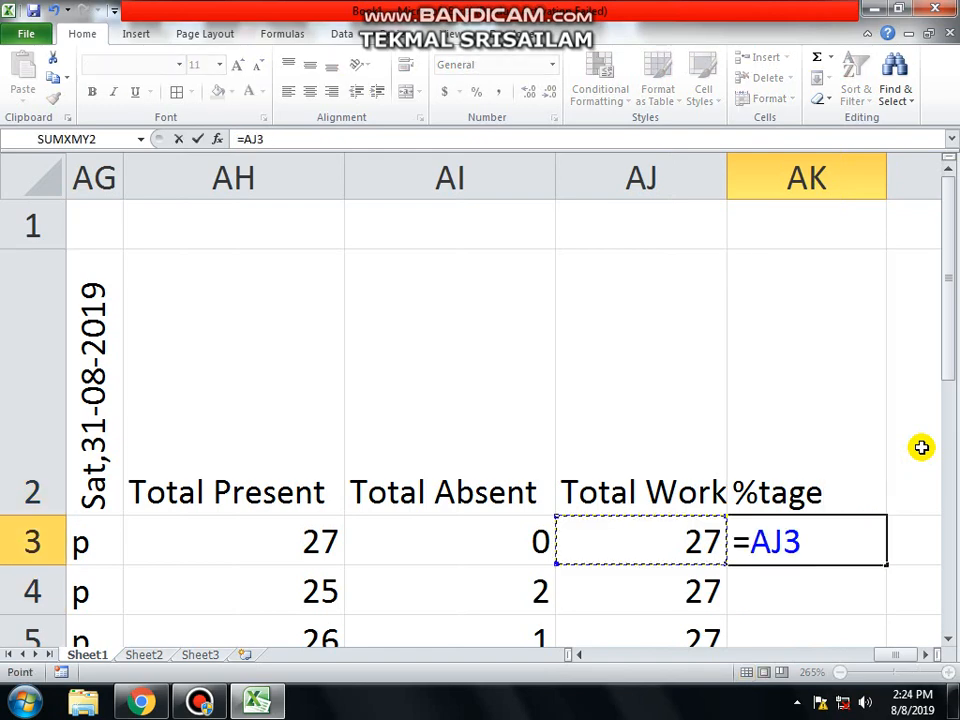
pyautogui.press('Left')
pyautogui.press('Left')
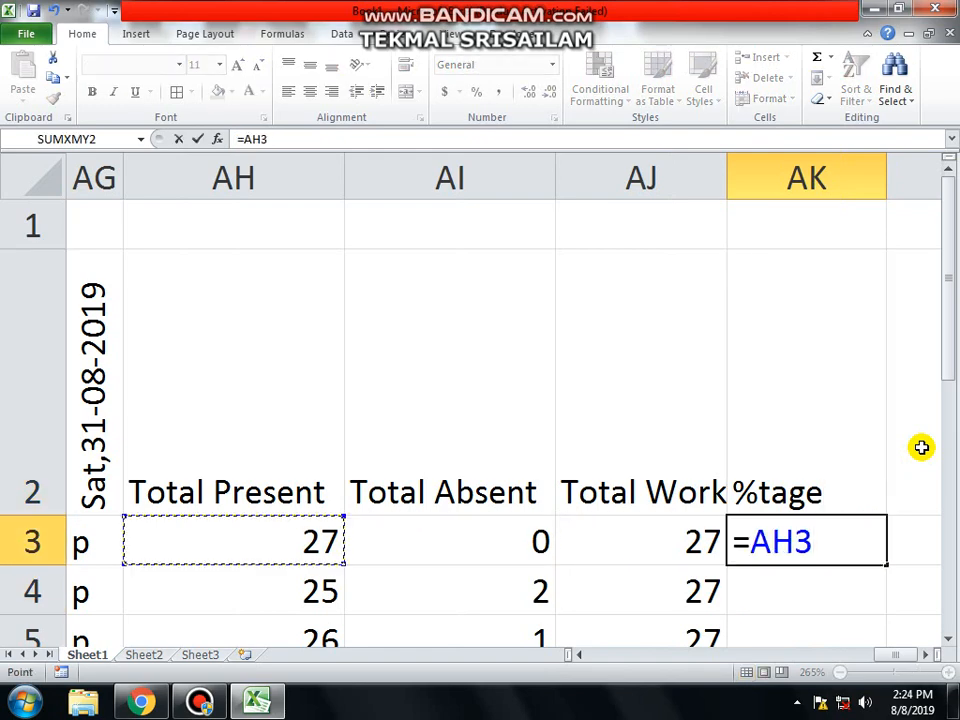
pyautogui.write('/')
pyautogui.press('Left')
pyautogui.hotkey('ctrl', 'Return')
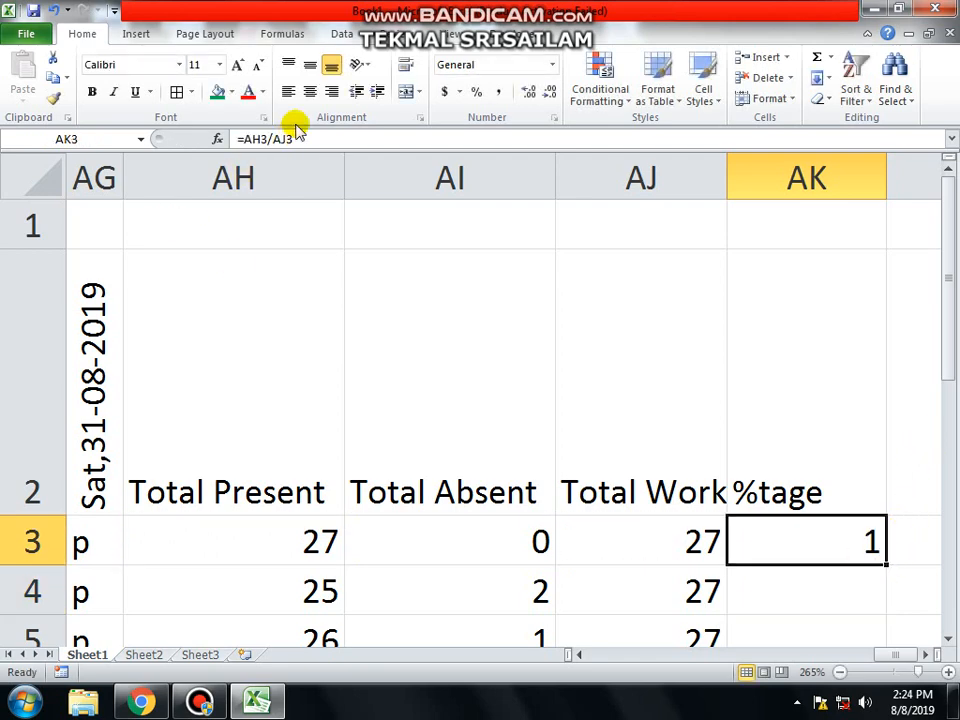
# Step: Format cell AK3 as a percentage and fill its formula down the %tage column to row 10
pyautogui.click(477, 94)
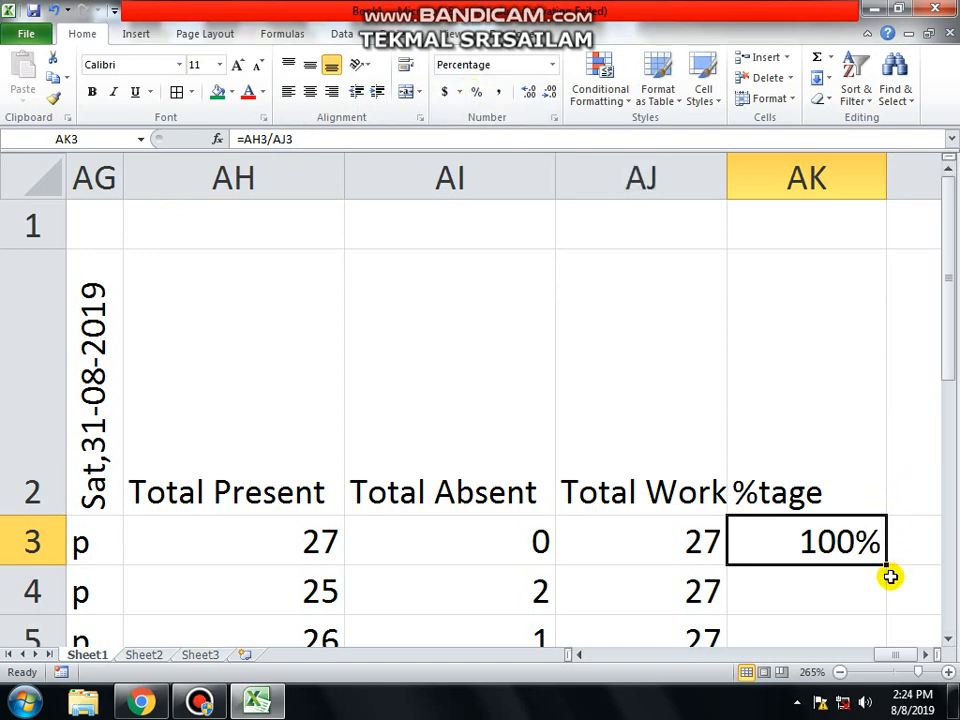
pyautogui.moveTo(888, 578); pyautogui.dragTo(858, 598)
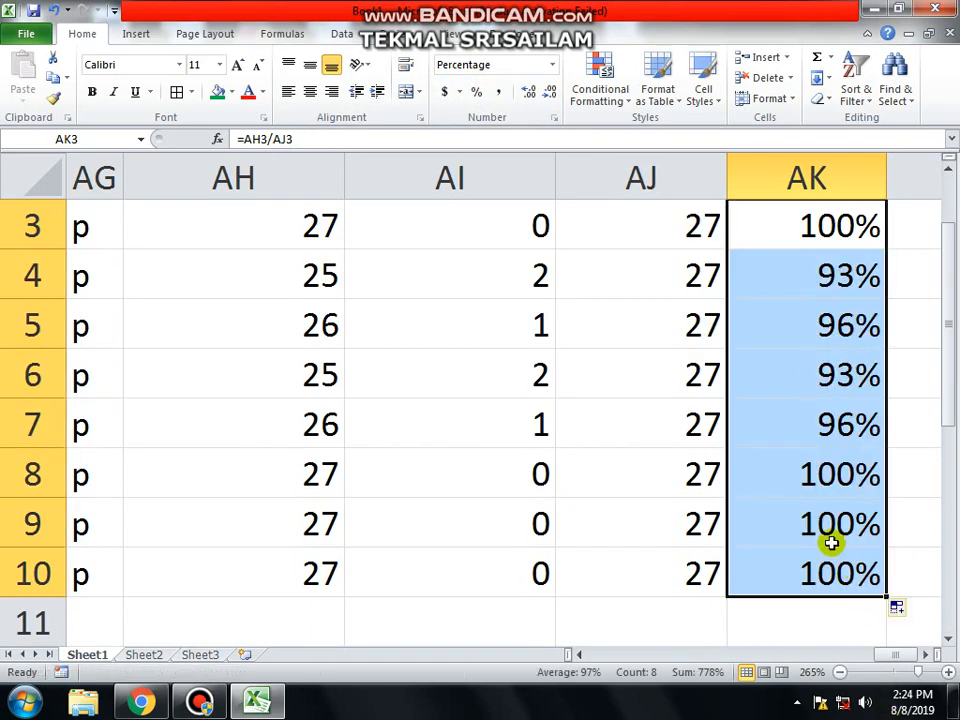
pyautogui.scroll(1, 805, 510)
# Step: Rotate the Total Present header in AH2 upward and narrow column AH to fit it
pyautogui.click(791, 439)
pyautogui.click(635, 455)
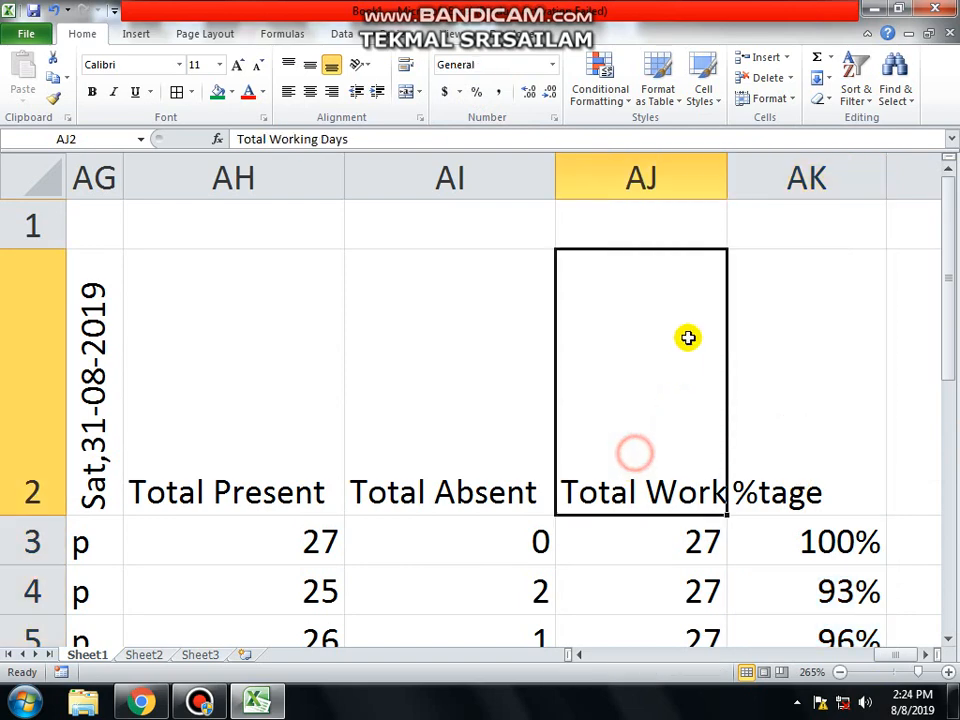
pyautogui.click(221, 416)
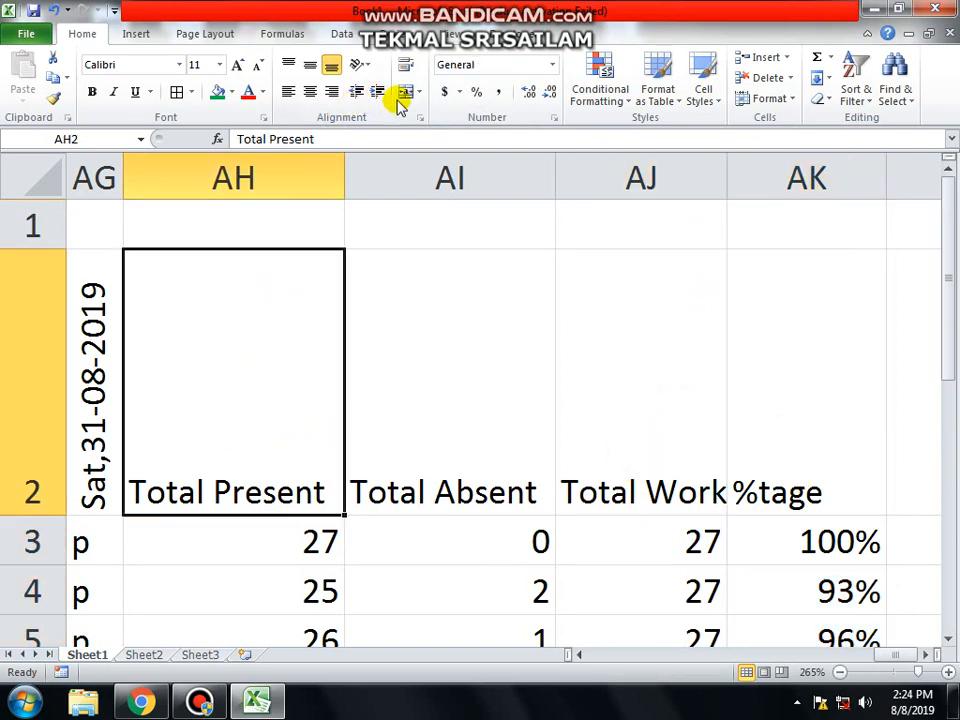
pyautogui.click(364, 66)
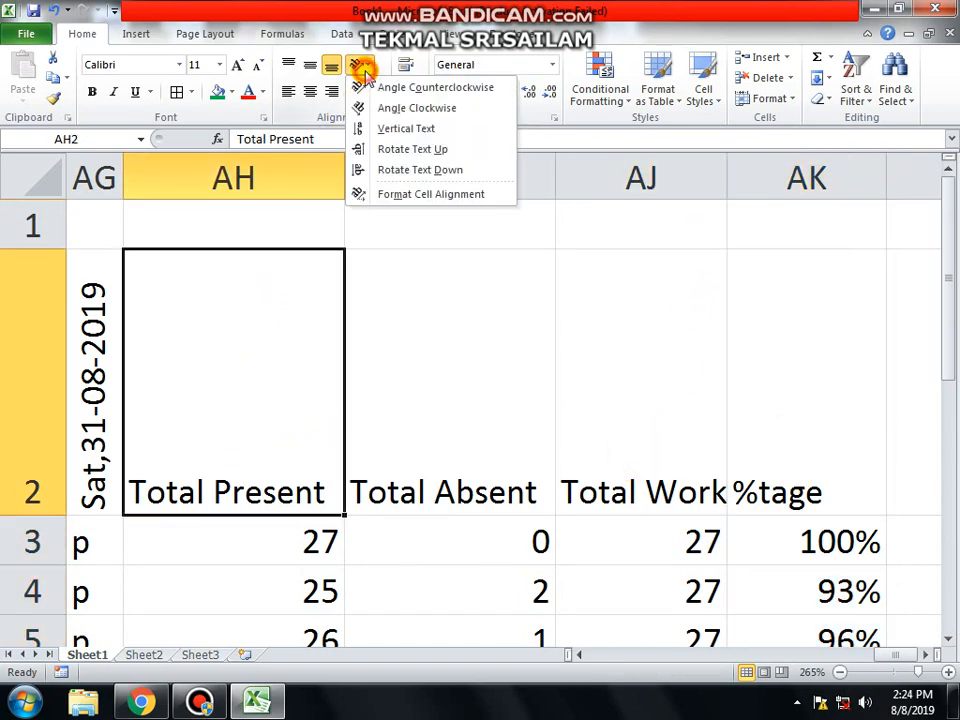
pyautogui.click(410, 150)
pyautogui.moveTo(344, 176); pyautogui.dragTo(191, 216)
# Step: Rotate the Total Absent header in AI2 upward and narrow column AI to fit it
pyautogui.click(255, 343)
pyautogui.click(364, 66)
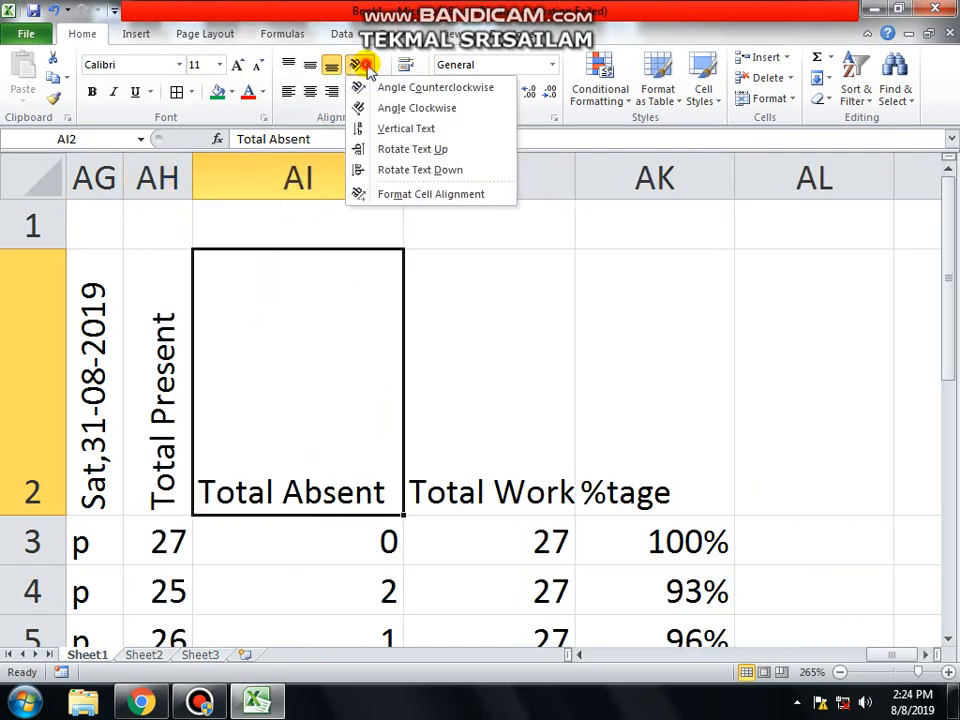
pyautogui.click(384, 149)
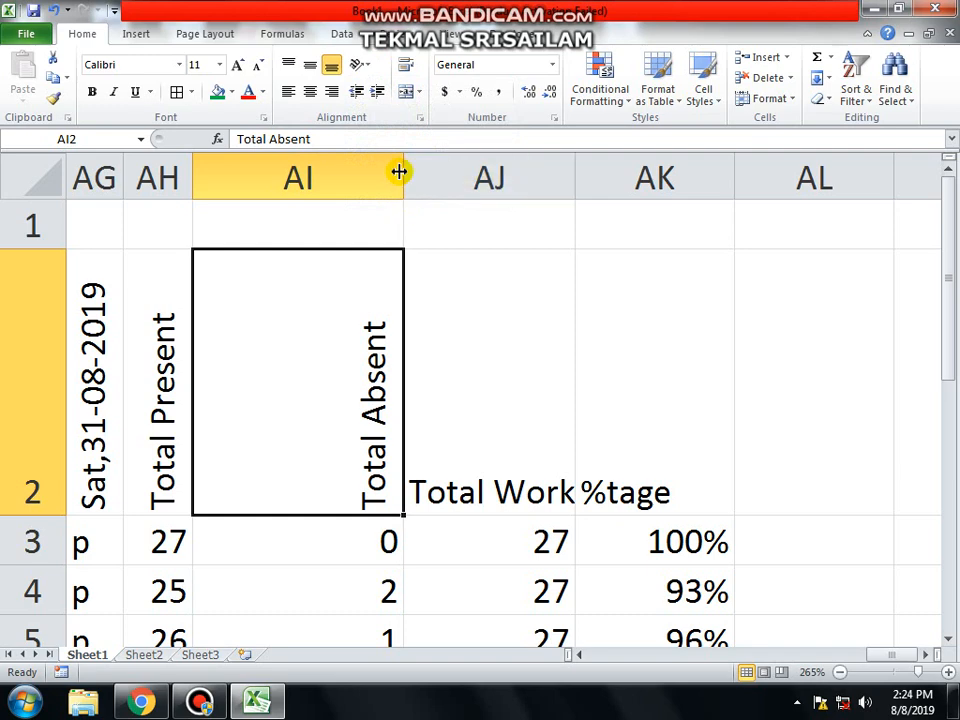
pyautogui.moveTo(398, 172); pyautogui.dragTo(242, 227)
# Step: Wrap the Total Working Days header in AJ2 and narrow column AJ to fit the wrapped text
pyautogui.click(369, 405)
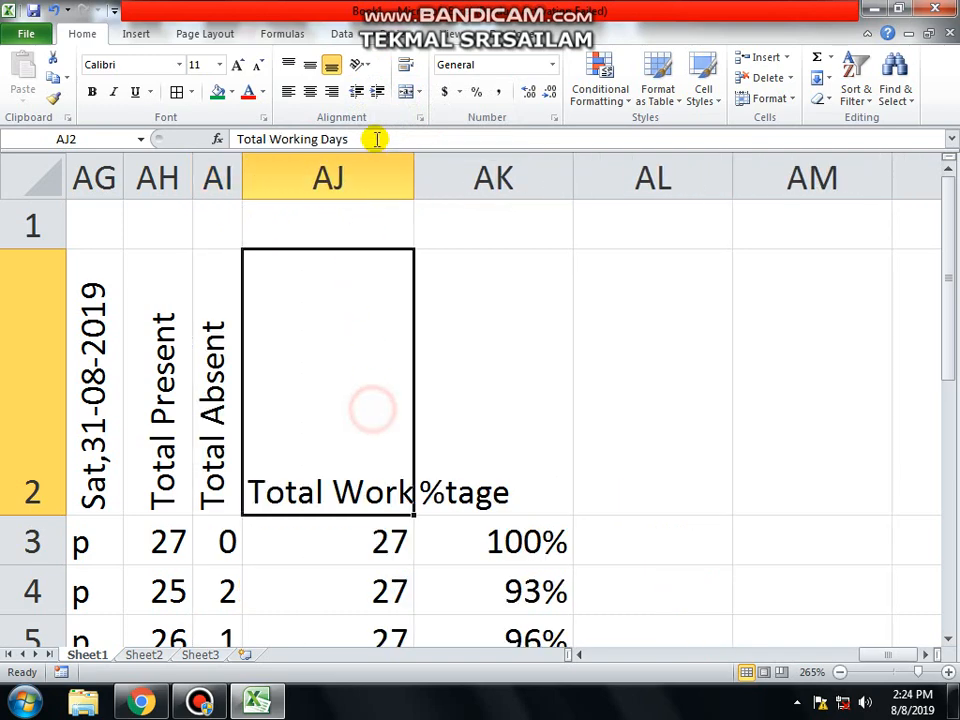
pyautogui.click(406, 68)
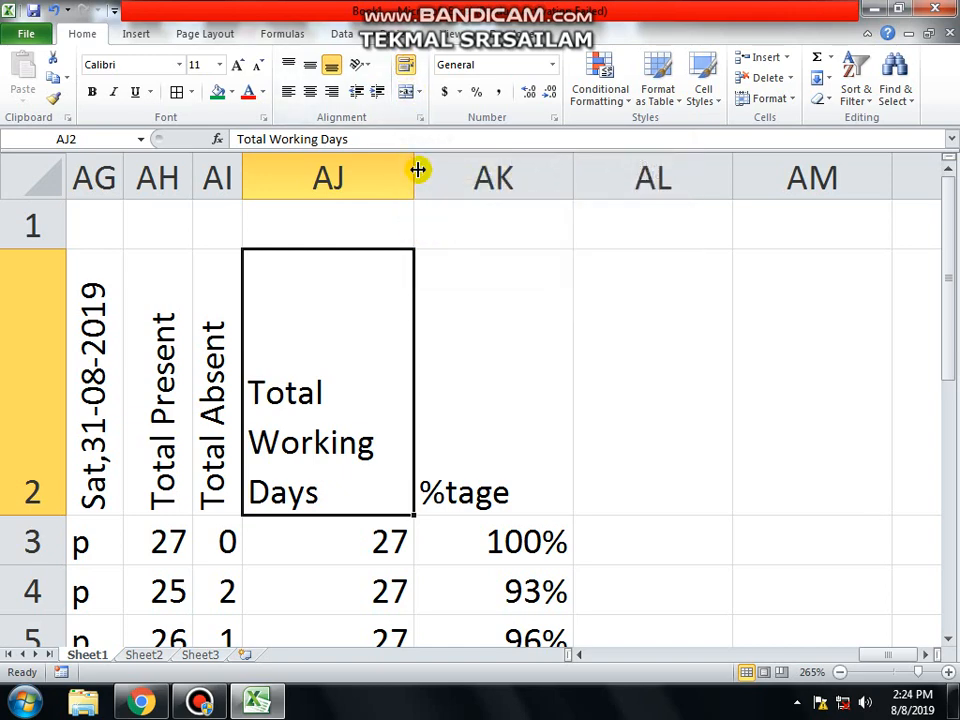
pyautogui.moveTo(417, 170); pyautogui.dragTo(382, 180)
# Step: Rotate the %tage header in AK2 upward and narrow column AK to fit the percentages
pyautogui.click(448, 377)
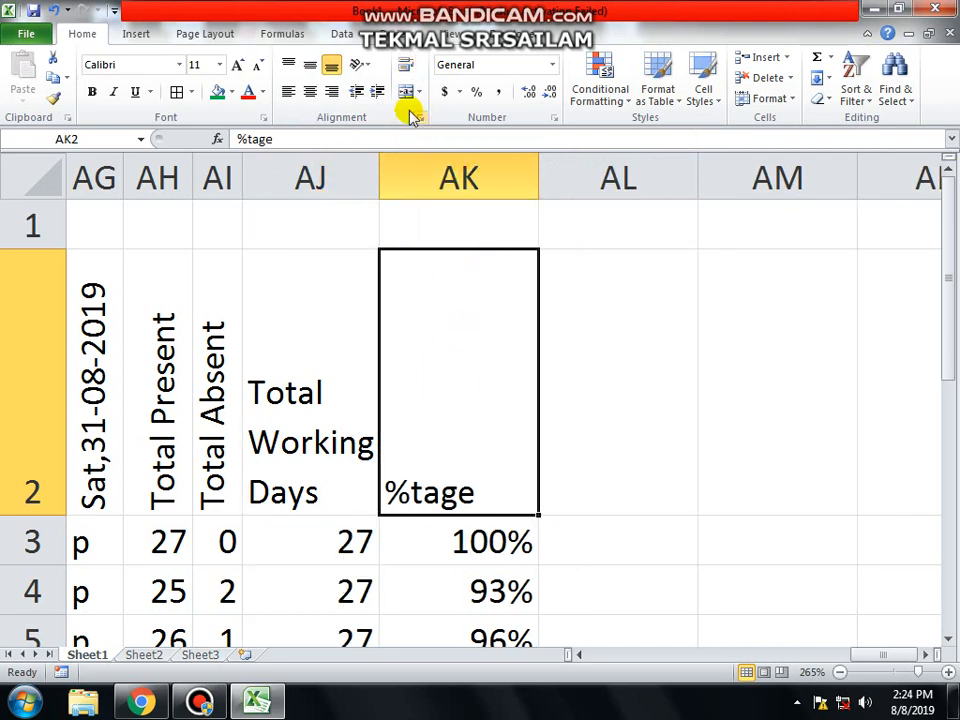
pyautogui.click(362, 65)
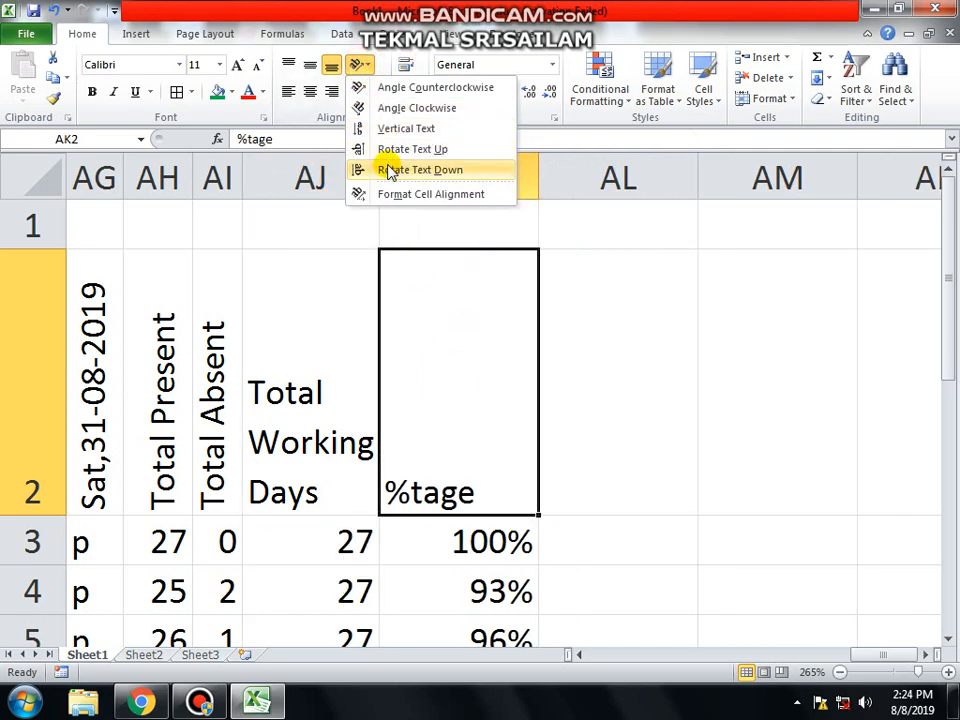
pyautogui.click(386, 149)
pyautogui.moveTo(536, 169); pyautogui.dragTo(476, 168)
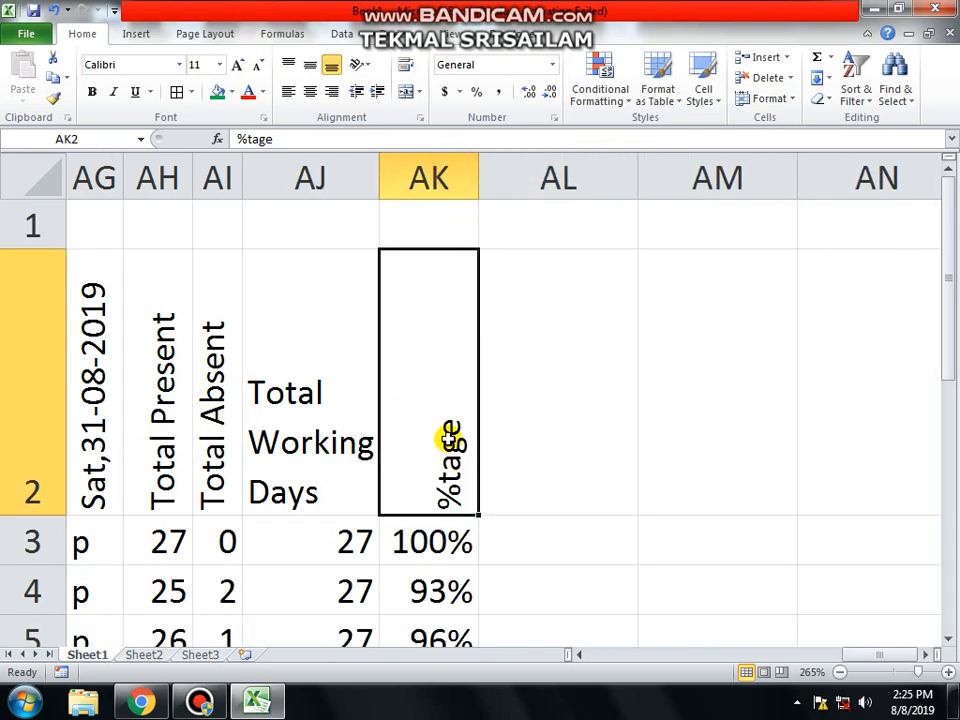
# Step: Apply all borders to the whole attendance table, cells A2 through AK10
pyautogui.scroll(-8, 416, 439)
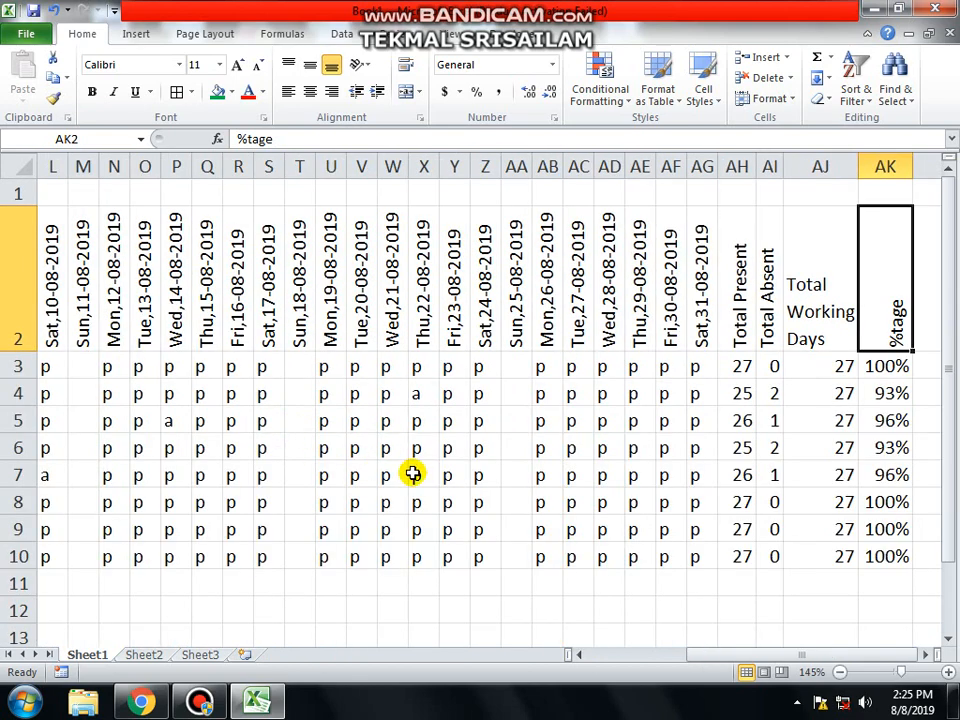
pyautogui.press('Left')
pyautogui.press('Left')
pyautogui.press('Left')
pyautogui.press('Left')
pyautogui.press('Left')
pyautogui.press('Left')
pyautogui.press('Left')
pyautogui.press('Left')
pyautogui.press('Left')
pyautogui.press('Left')
pyautogui.press('Left')
pyautogui.press('Left')
pyautogui.press('Left')
pyautogui.press('Left')
pyautogui.press('Left')
pyautogui.press('Left')
pyautogui.press('Left')
pyautogui.press('Left')
pyautogui.press('Left')
pyautogui.press('Left')
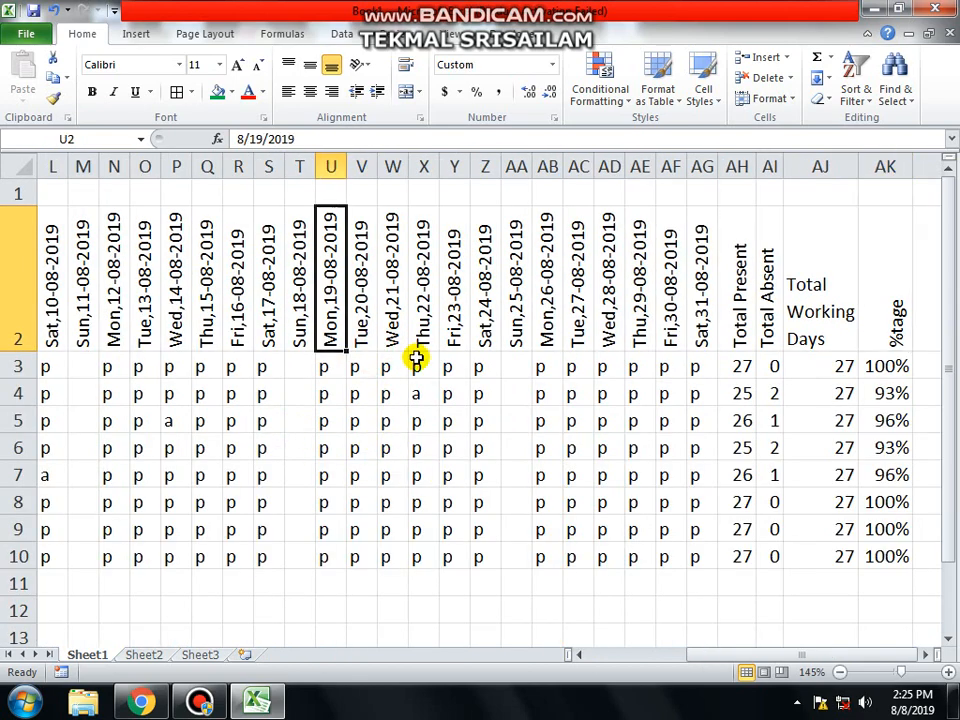
pyautogui.press('Left')
pyautogui.press('Left')
pyautogui.press('Left')
pyautogui.press('Left')
pyautogui.press('Left')
pyautogui.press('Left')
pyautogui.press('Left')
pyautogui.press('Left')
pyautogui.press('Left')
pyautogui.press('Left')
pyautogui.press('Left')
pyautogui.press('Left')
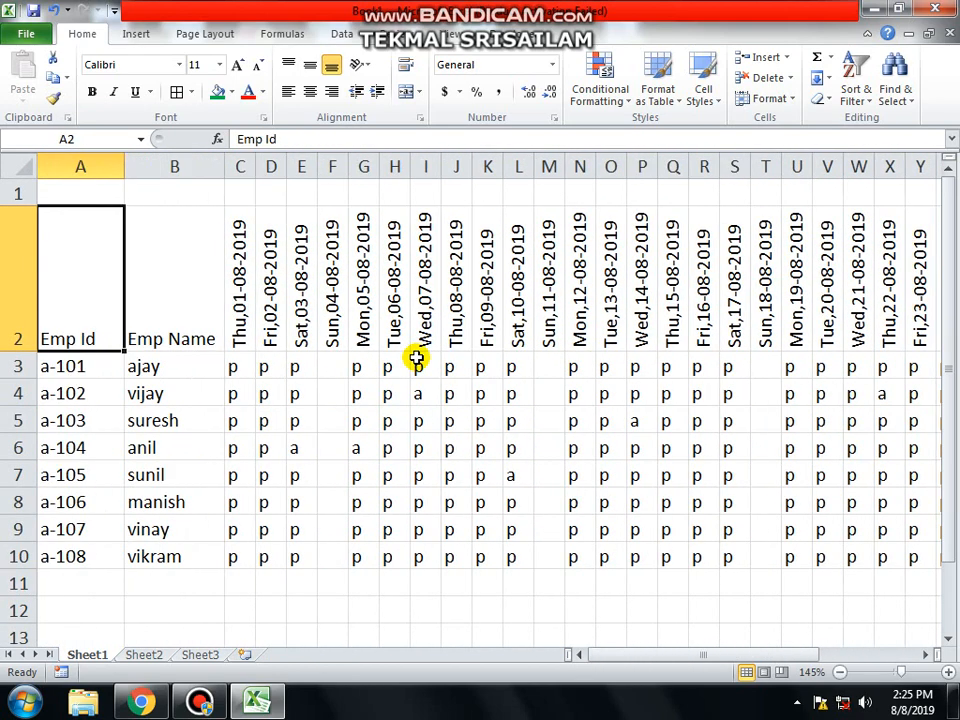
pyautogui.moveTo(77, 257); pyautogui.dragTo(842, 556)
pyautogui.click(190, 92)
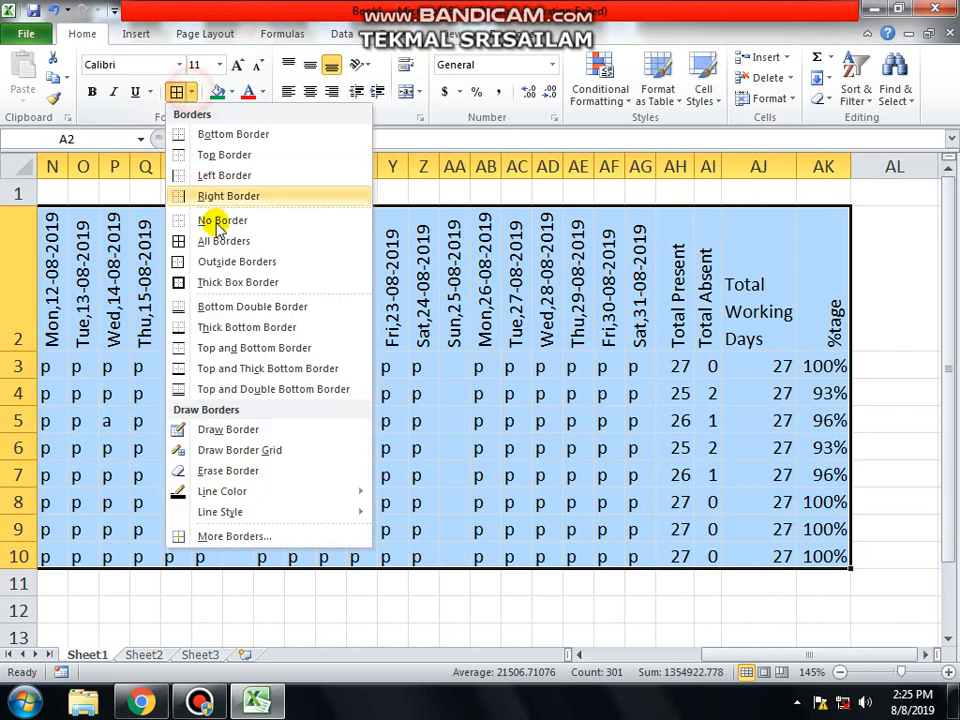
pyautogui.click(213, 240)
# Step: Fill header cells A2 through AJ2 with the standard orange colour and set their font colour to Automatic
pyautogui.moveTo(75, 340); pyautogui.dragTo(810, 328)
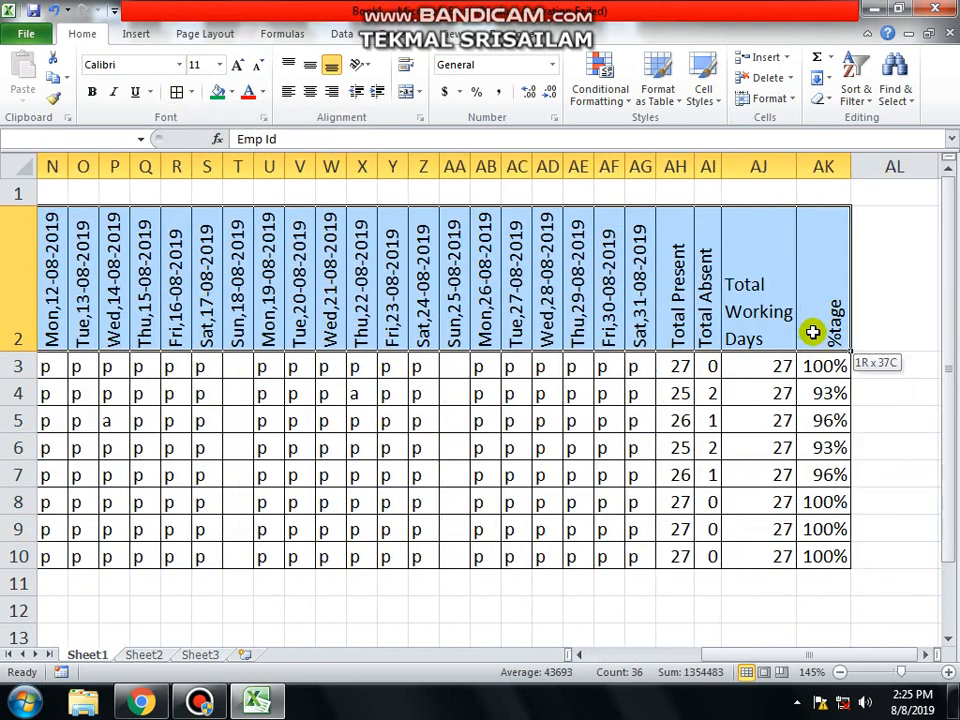
pyautogui.click(219, 92)
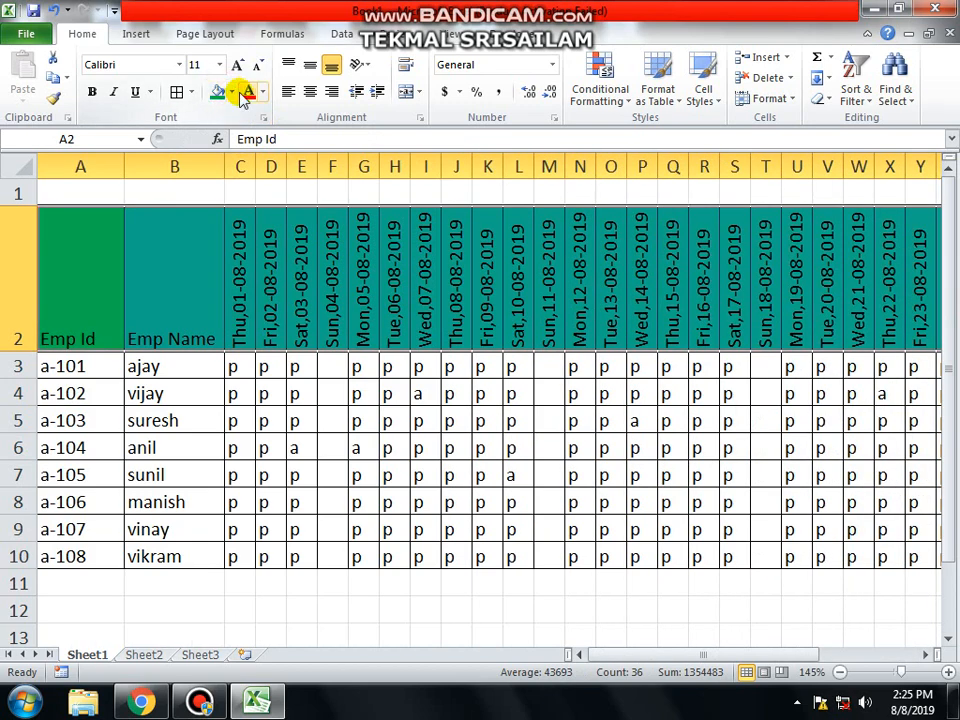
pyautogui.click(247, 92)
pyautogui.click(231, 92)
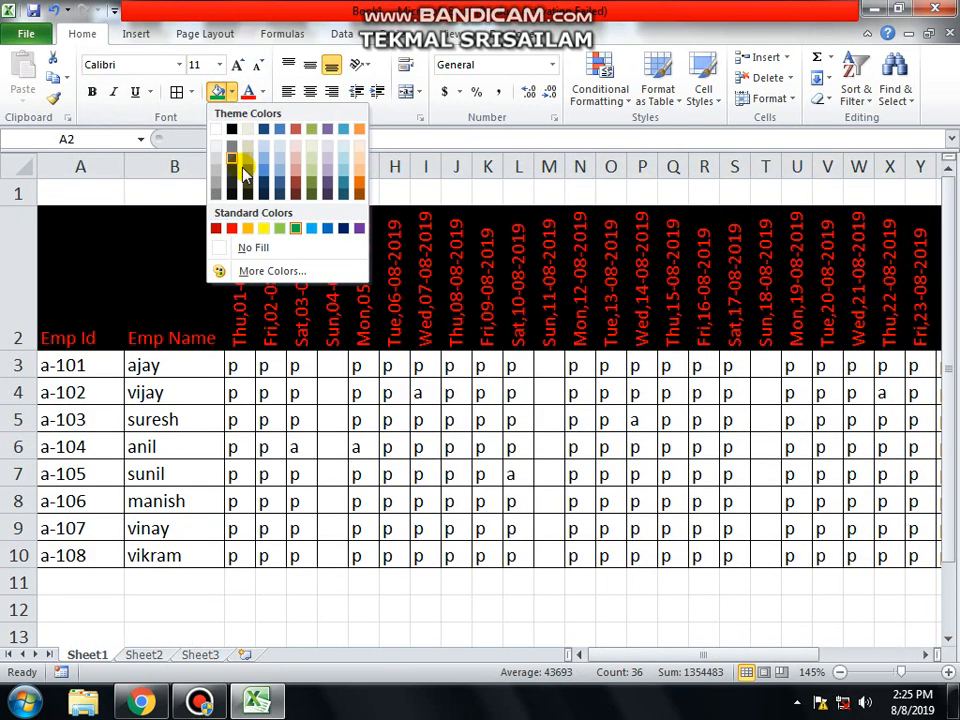
pyautogui.click(247, 228)
pyautogui.click(258, 92)
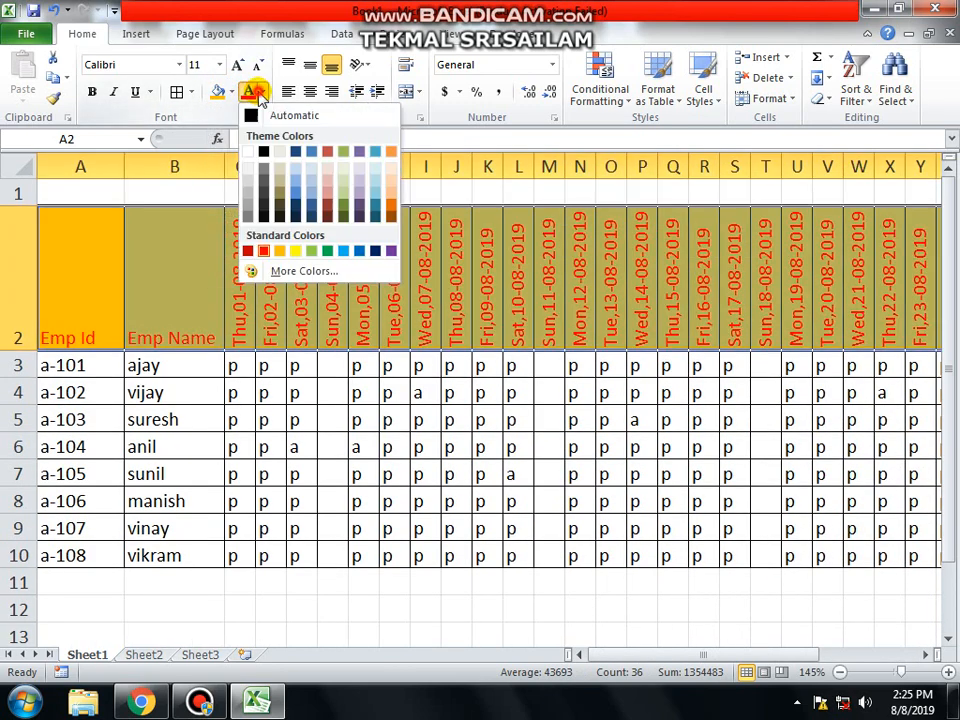
pyautogui.click(258, 113)
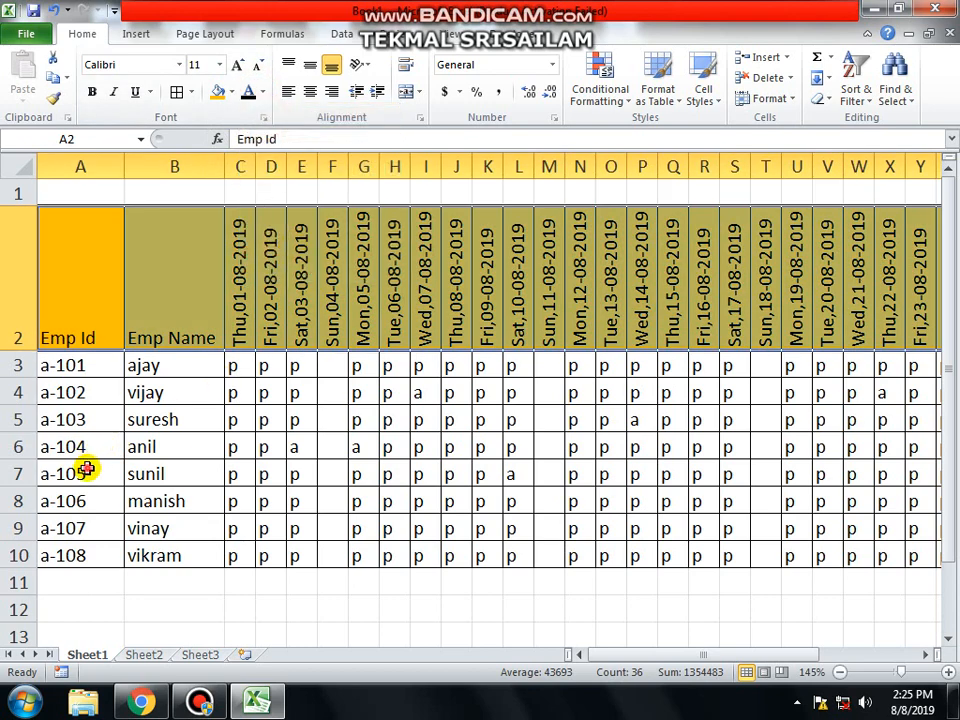
# Step: Fill the last four employee rows, cells A7 through AK10, with the standard light green colour
pyautogui.moveTo(87, 468); pyautogui.dragTo(823, 553)
pyautogui.click(233, 92)
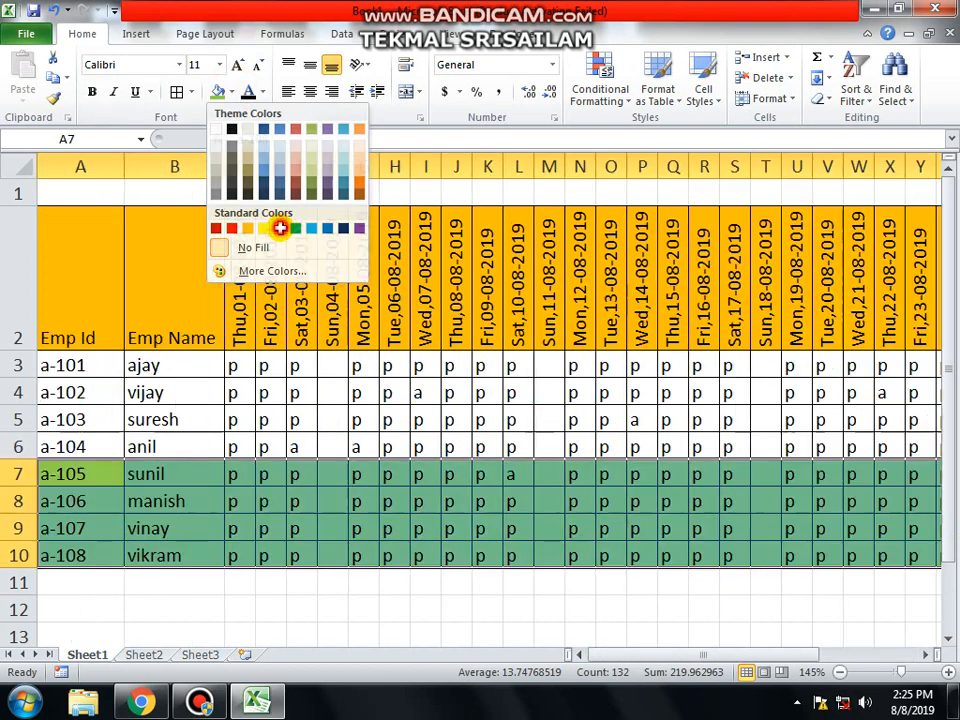
pyautogui.click(280, 228)
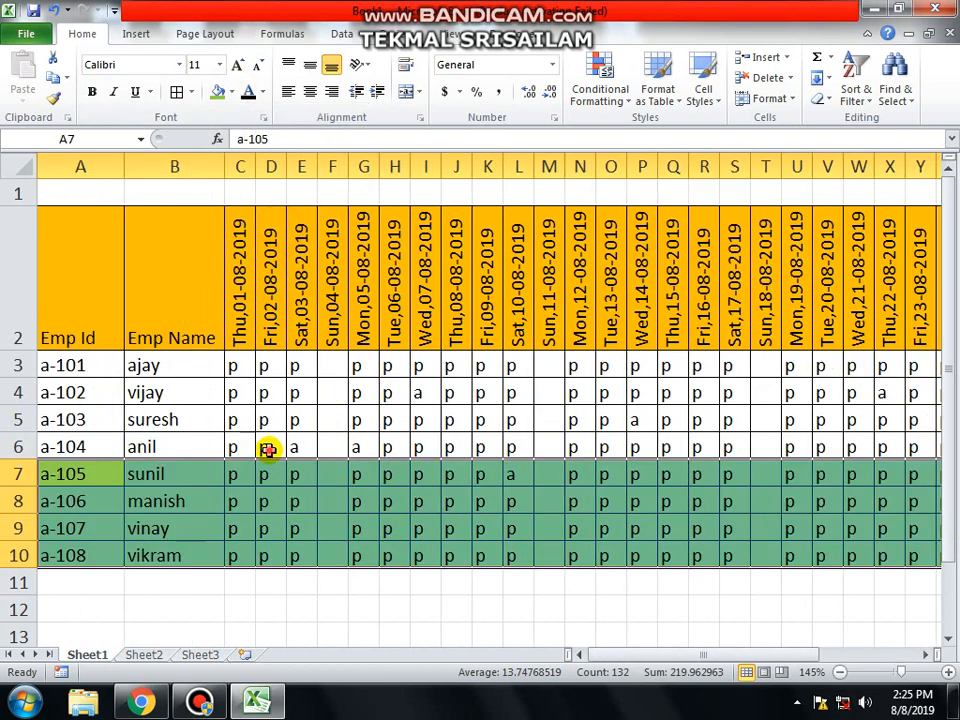
pyautogui.click(268, 449)
pyautogui.click(120, 410)
pyautogui.click(367, 427)
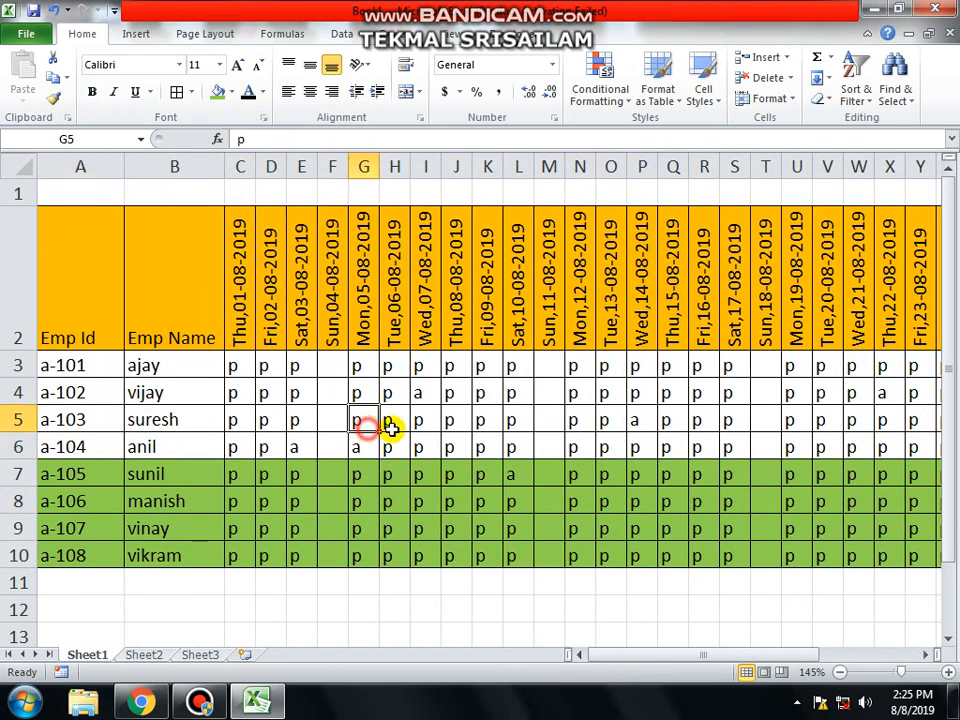
# Step: Merge and center cells F3 through F10 under Sun,04-08-2019 and enter Holiday in the merged cell
pyautogui.moveTo(324, 366); pyautogui.dragTo(332, 561)
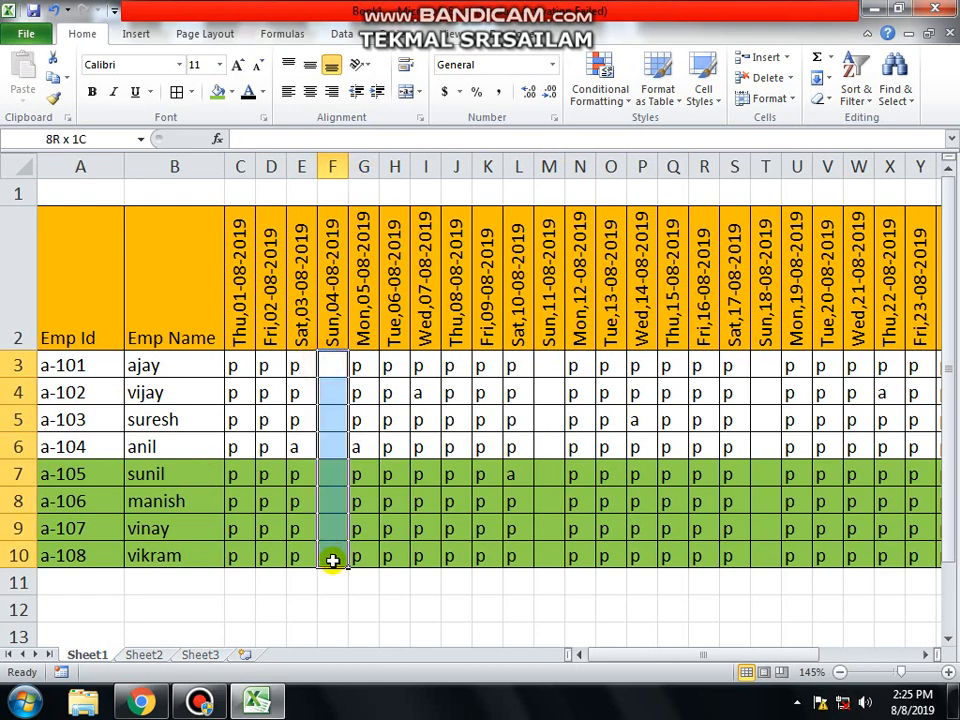
pyautogui.click(416, 92)
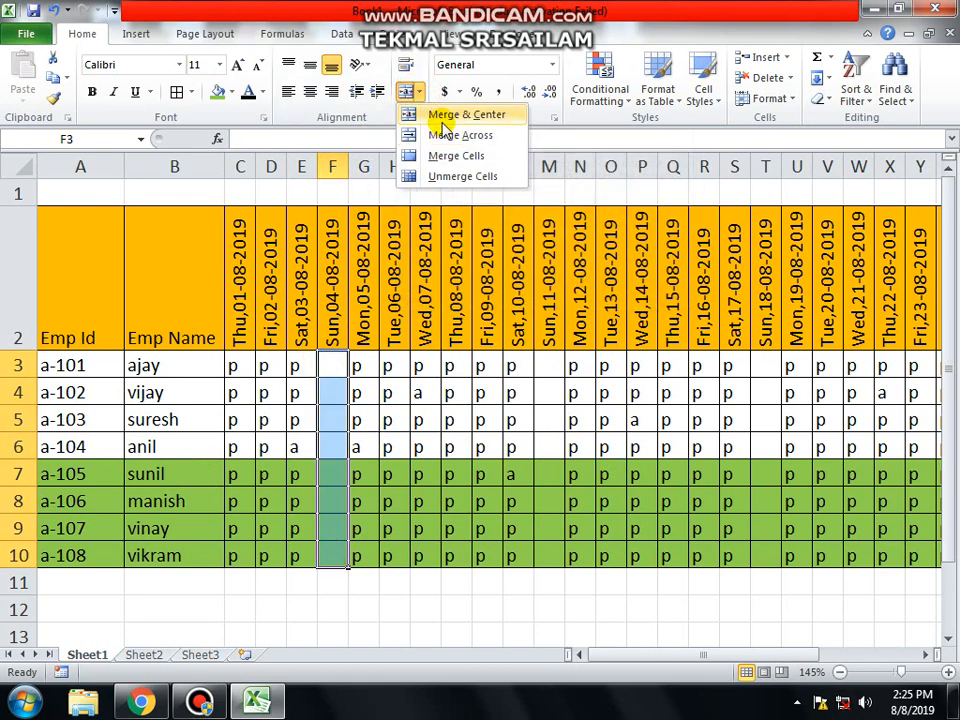
pyautogui.press('Escape')
pyautogui.scroll(2, 354, 370)
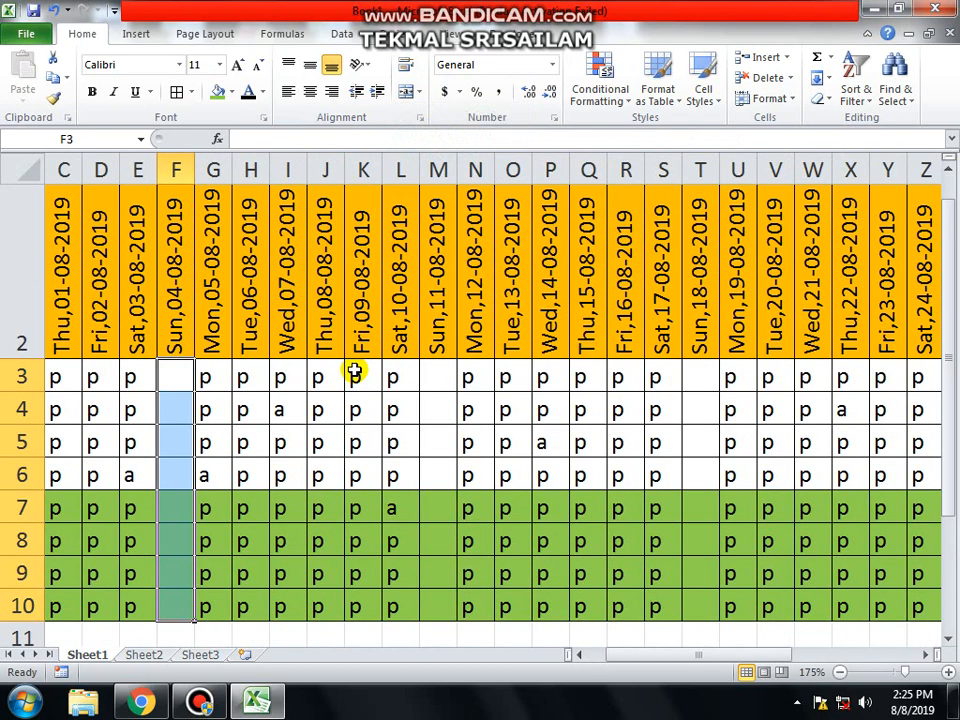
pyautogui.click(420, 93)
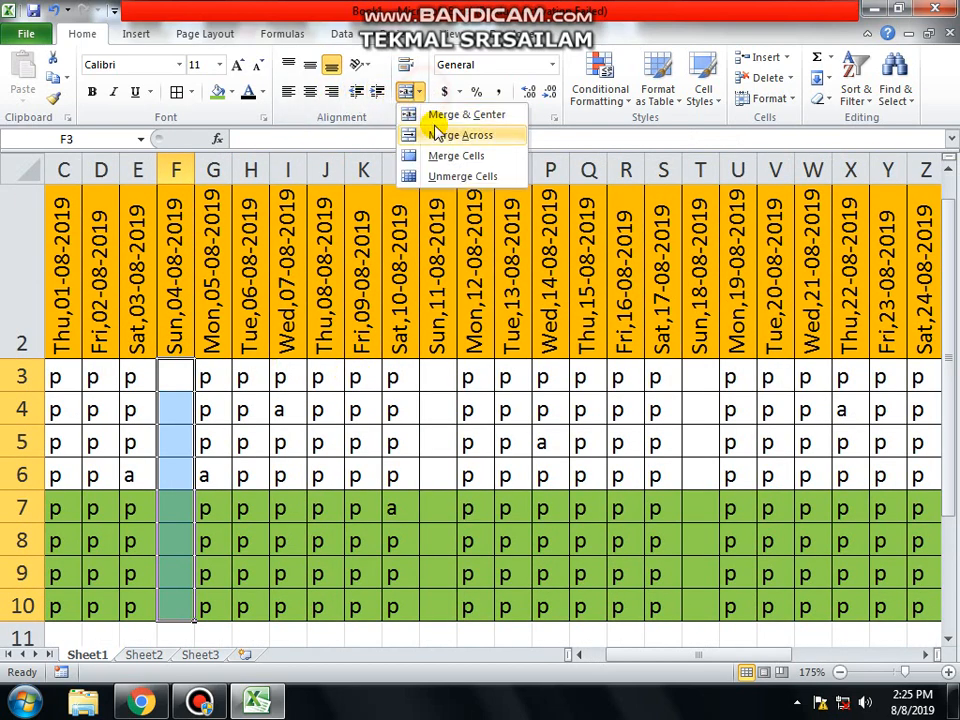
pyautogui.click(440, 117)
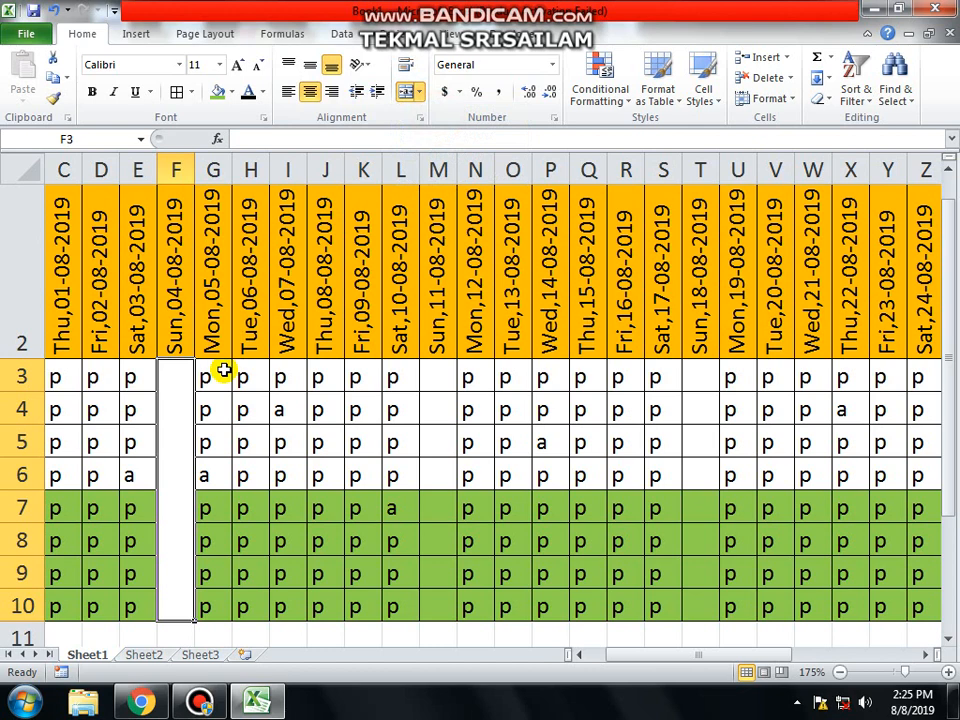
pyautogui.write('Holiday')
pyautogui.press('Return')
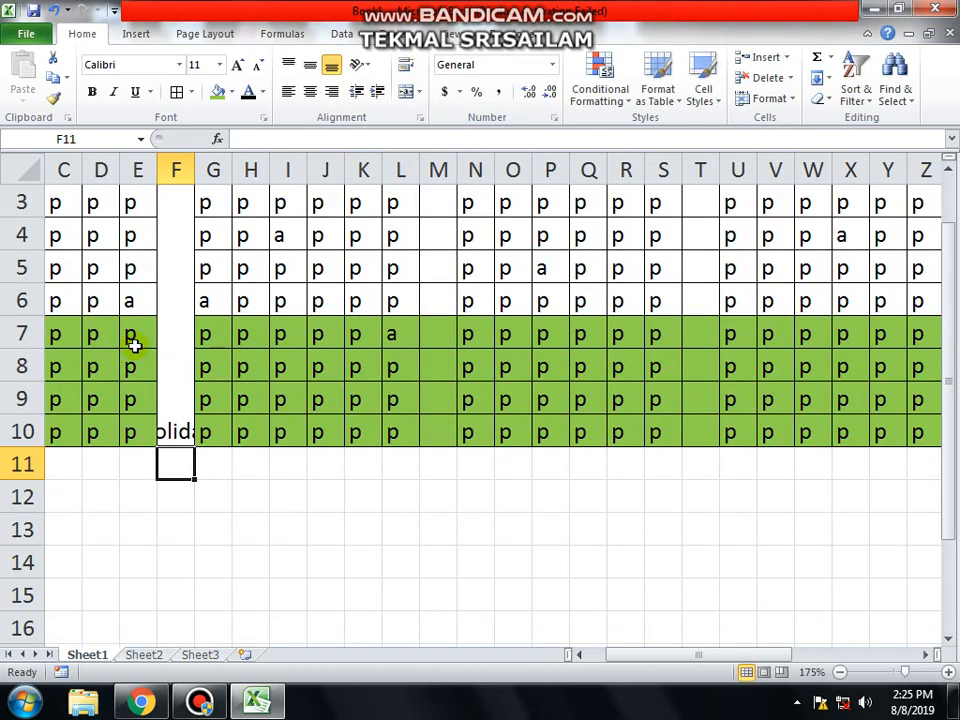
# Step: Rotate the Holiday text in merged cell F3 upward and align it vertically to the middle
pyautogui.click(134, 344)
pyautogui.scroll(1, 192, 410)
pyautogui.click(190, 410)
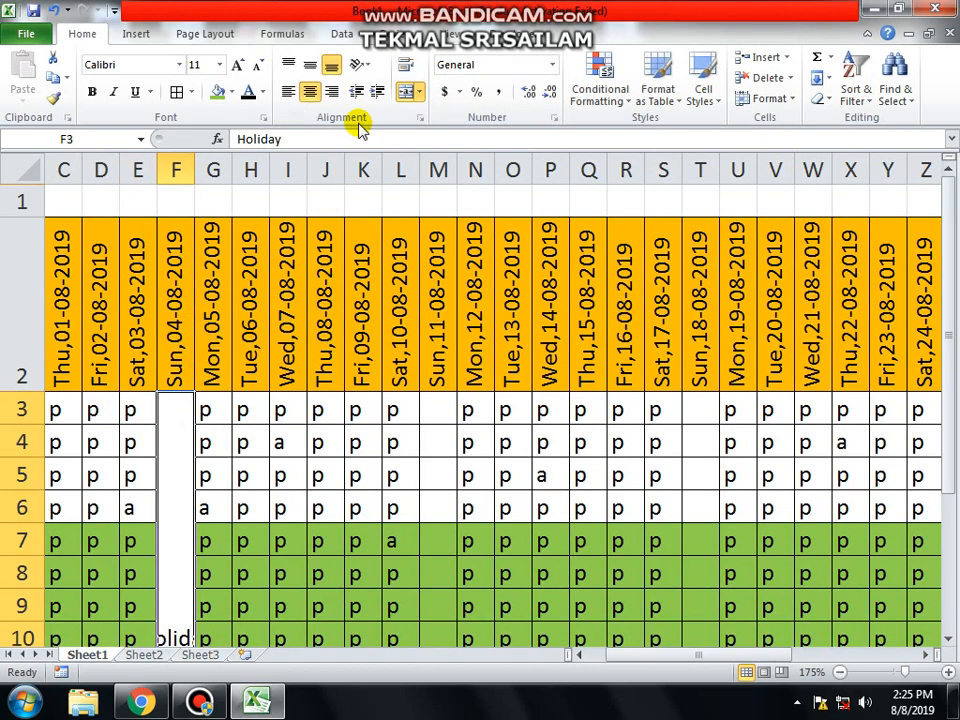
pyautogui.click(362, 63)
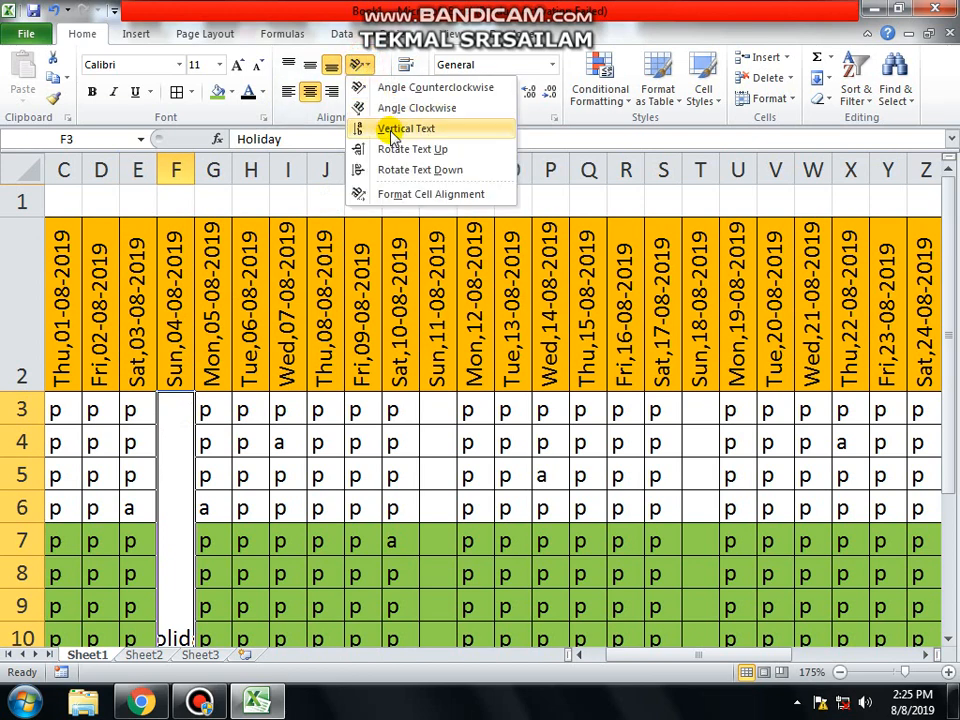
pyautogui.click(386, 148)
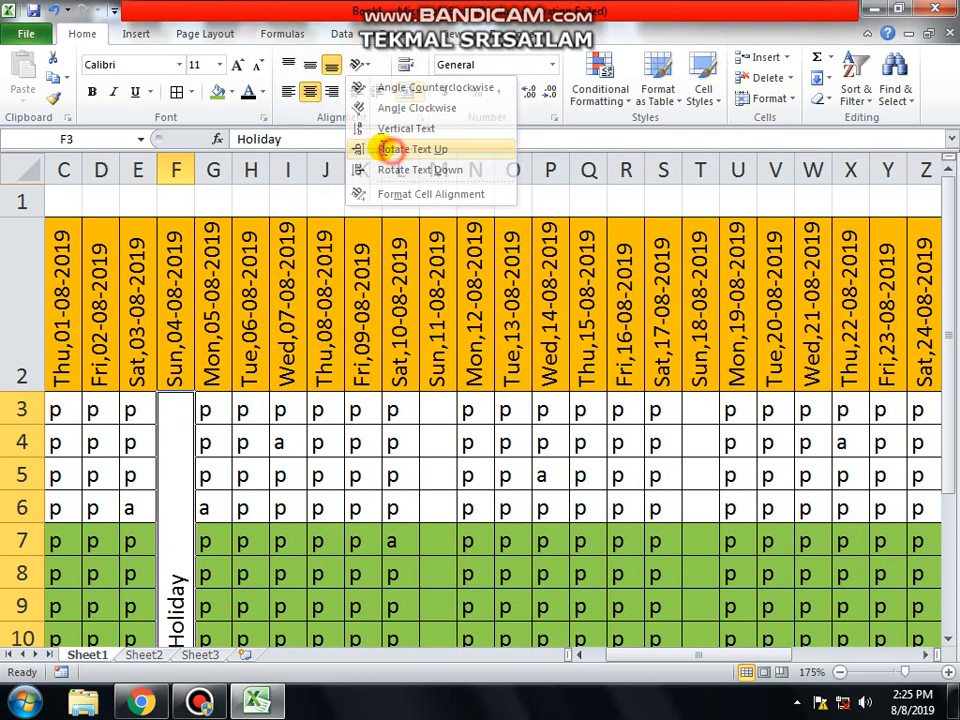
pyautogui.click(310, 68)
# Step: Copy the merged Holiday cell from column F into the Sunday columns starting at M3 and T3
pyautogui.hotkey('ctrl', 'c')
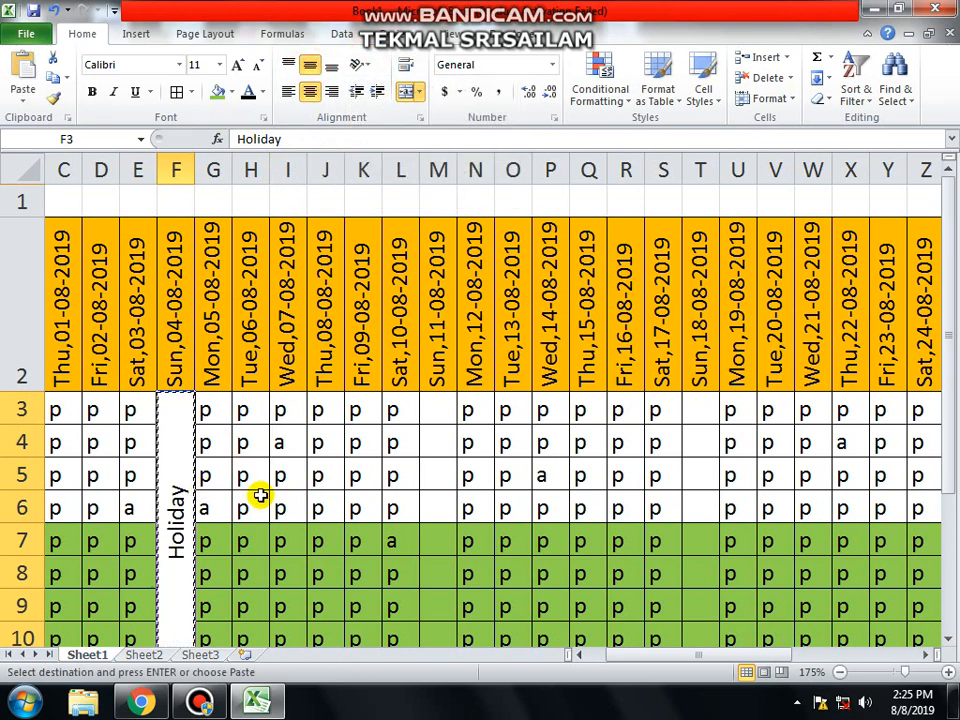
pyautogui.click(436, 405)
pyautogui.hotkey('ctrl', 'v')
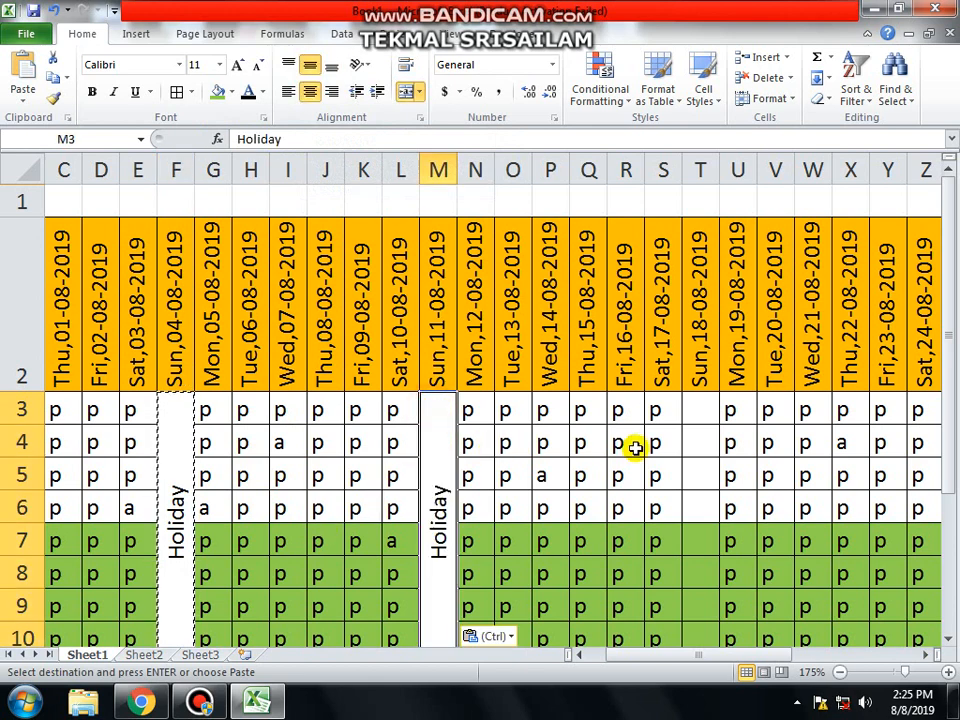
pyautogui.click(697, 411)
pyautogui.press('Return')
# Step: Copy the merged Holiday cell from T3 into the Sun,25-08-2019 column at AA3
pyautogui.moveTo(787, 655); pyautogui.dragTo(840, 636)
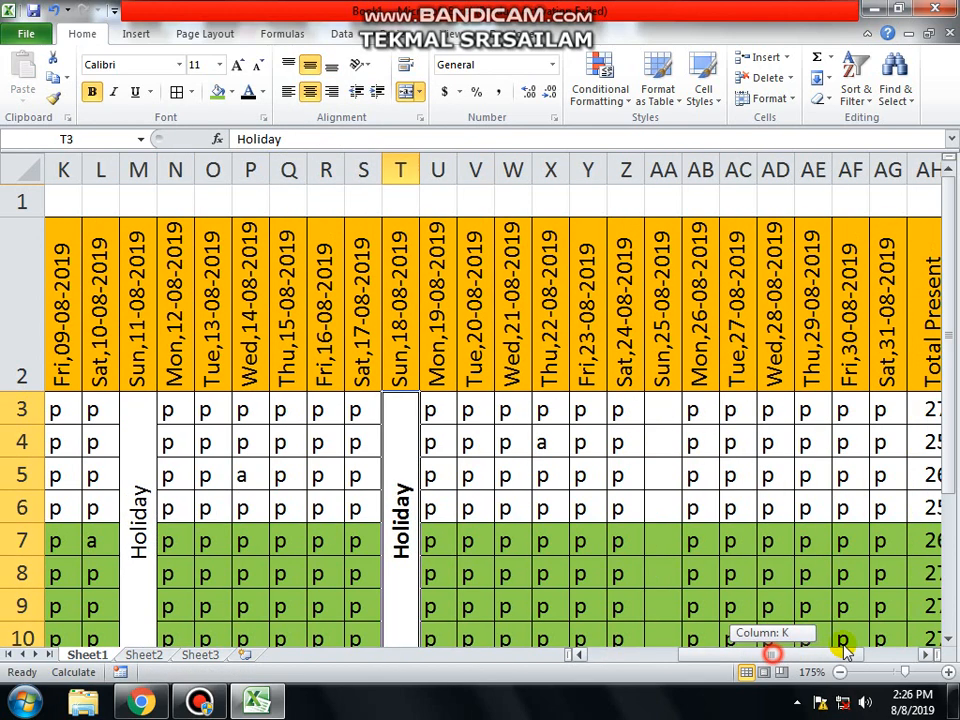
pyautogui.click(663, 411)
pyautogui.click(385, 495)
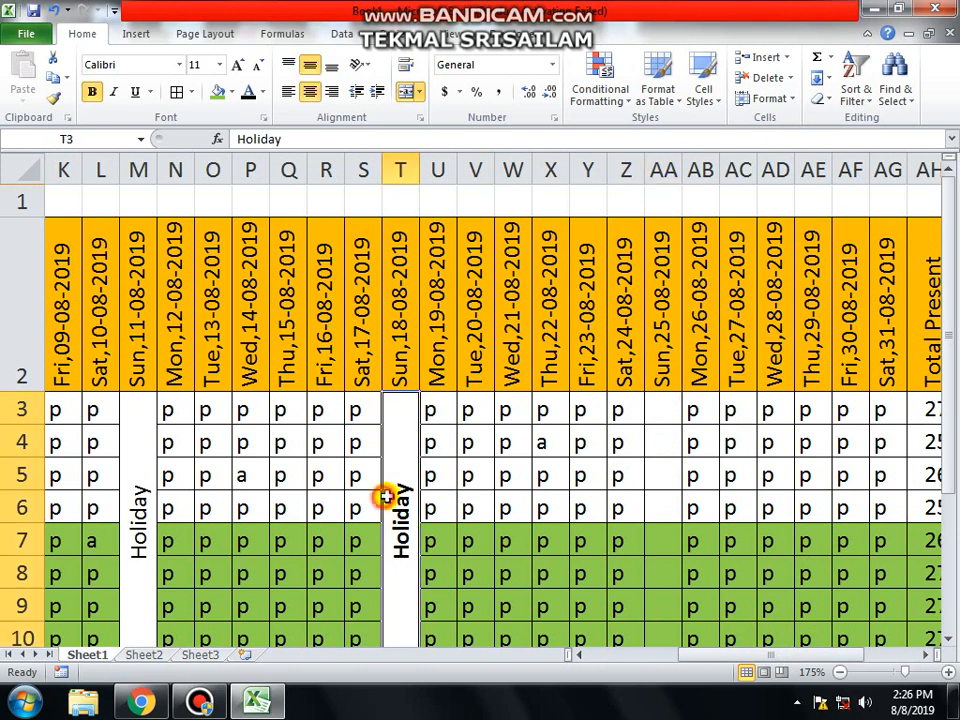
pyautogui.hotkey('ctrl', 'c')
pyautogui.click(662, 412)
pyautogui.hotkey('ctrl', 'v')
pyautogui.press('Escape')
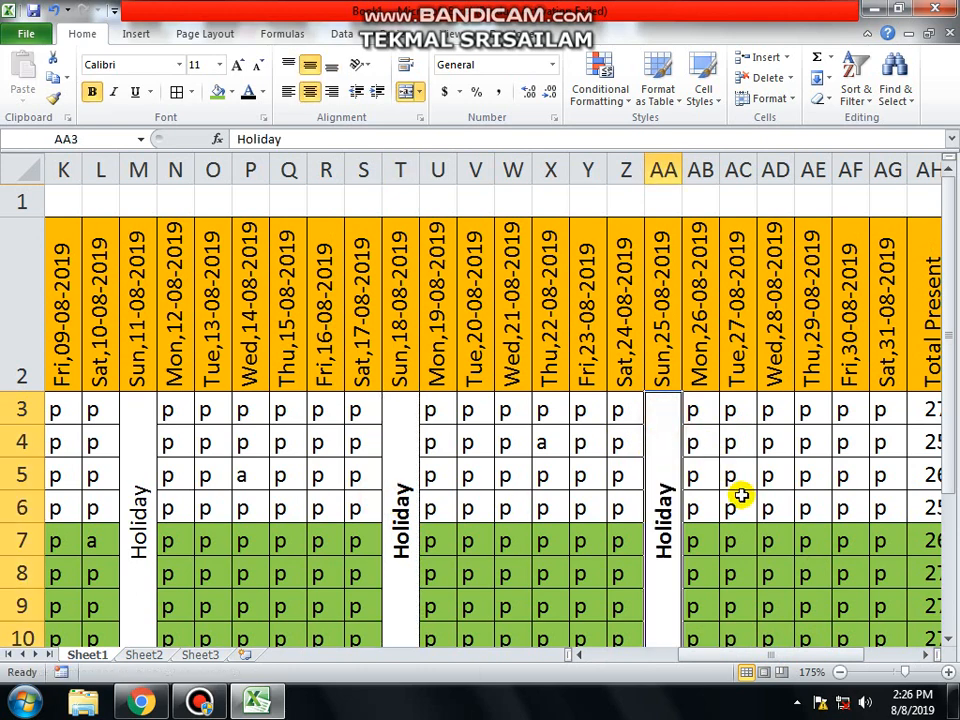
pyautogui.click(739, 467)
# Step: Increase the height of header row 2 until all the rotated dates fit in full
pyautogui.scroll(-4, 619, 514)
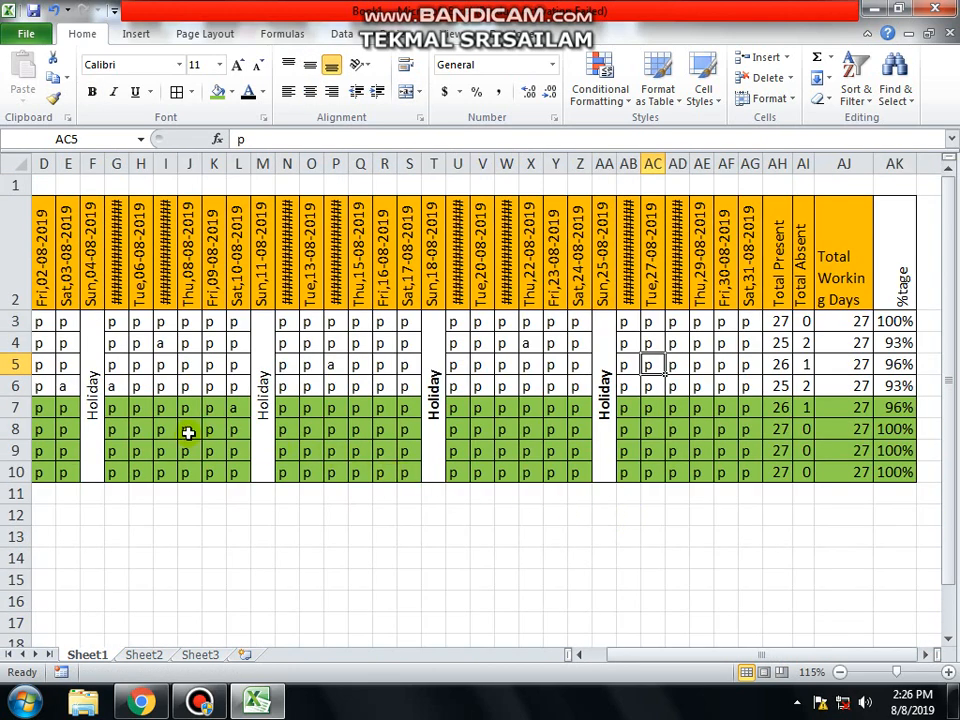
pyautogui.scroll(1, 232, 373)
pyautogui.moveTo(664, 653); pyautogui.dragTo(530, 636)
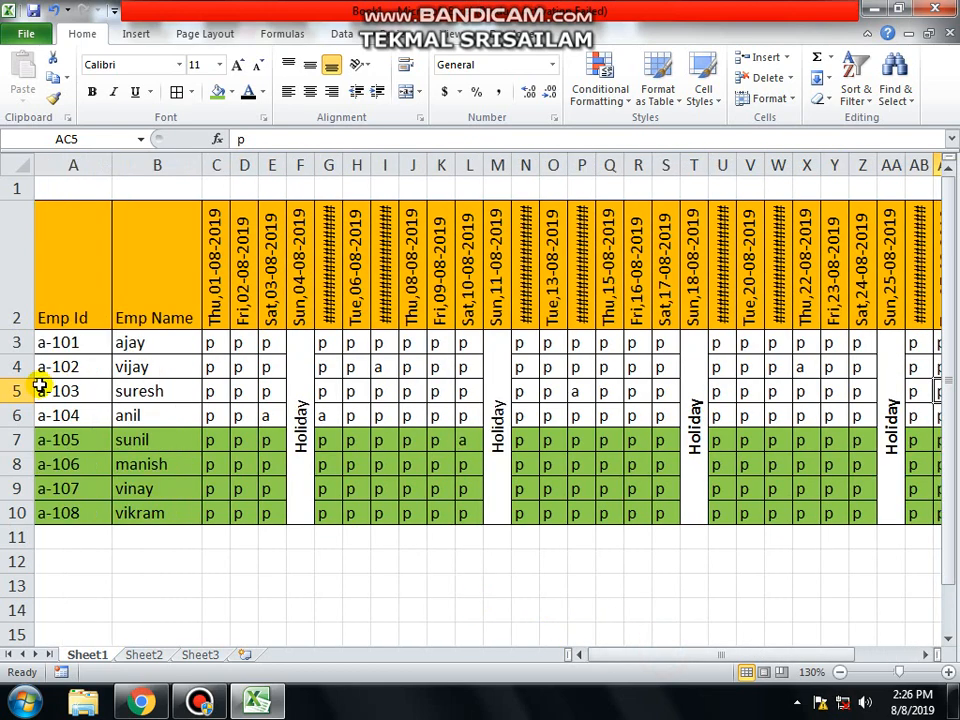
pyautogui.moveTo(24, 329); pyautogui.dragTo(26, 346)
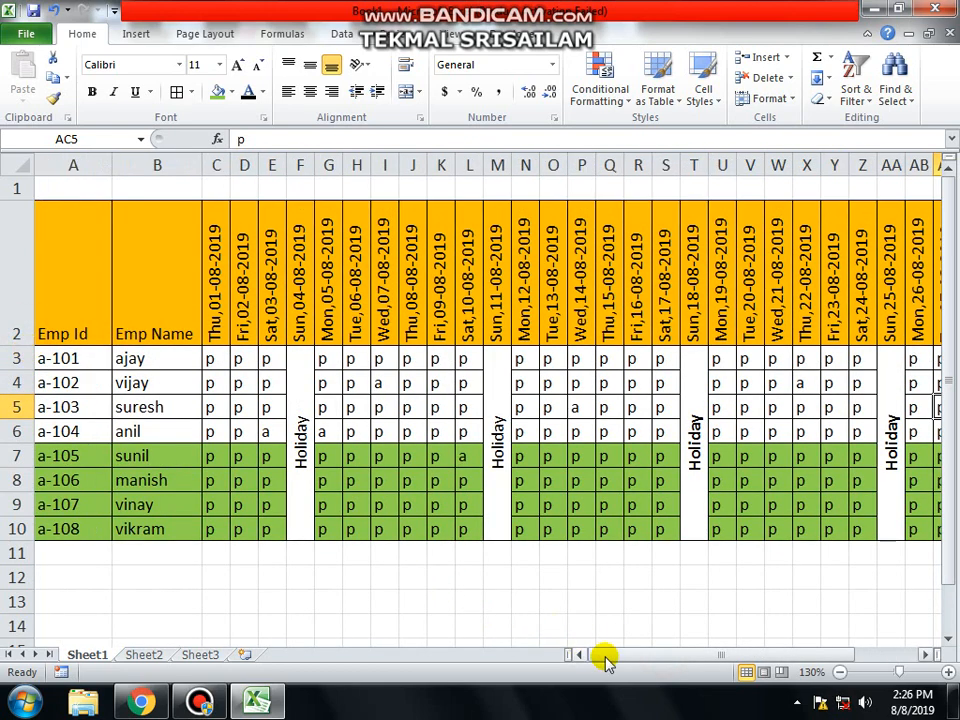
# Step: Mark the employee in row 4 absent on Thu,15-08-2019 by entering a in cell Q4
pyautogui.hscroll(2, 326, 424)
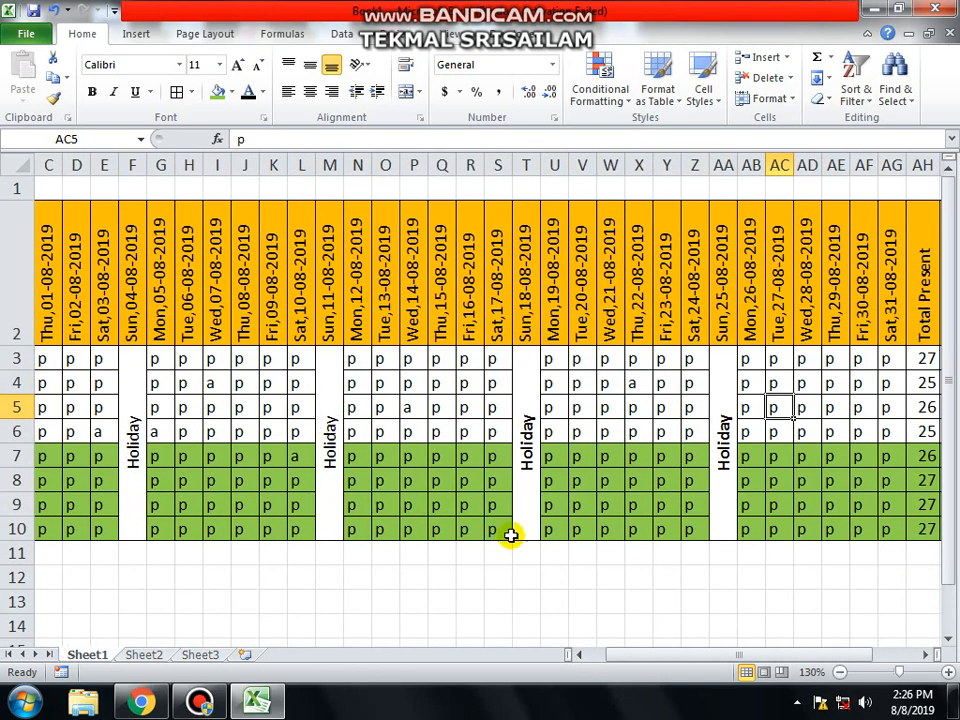
pyautogui.moveTo(645, 654); pyautogui.dragTo(771, 650)
pyautogui.click(794, 382)
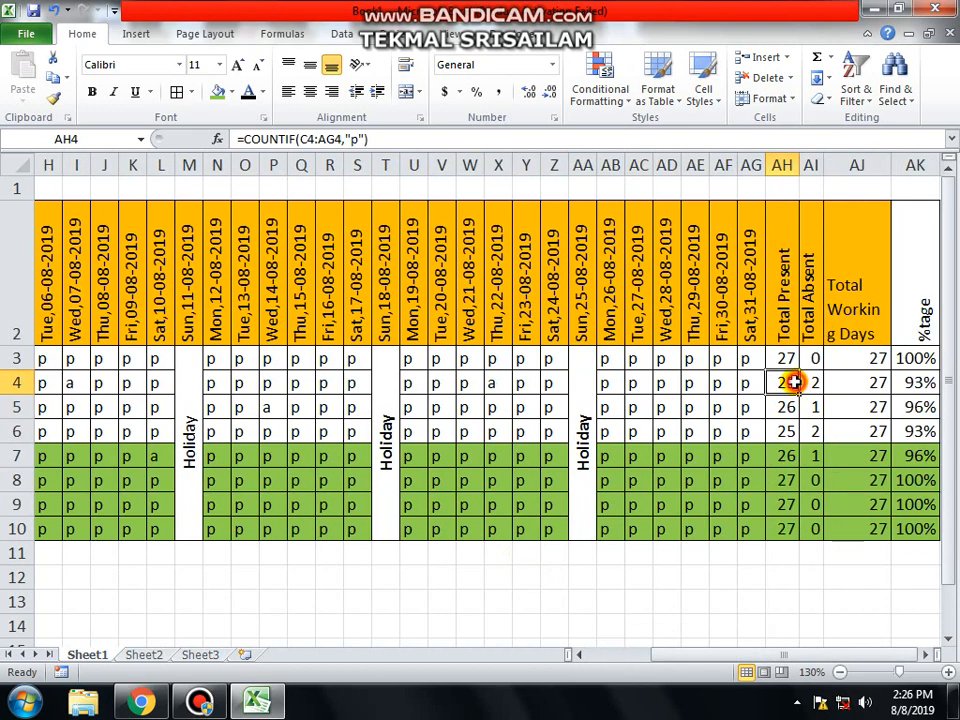
pyautogui.click(461, 411)
pyautogui.click(308, 402)
pyautogui.press('Up')
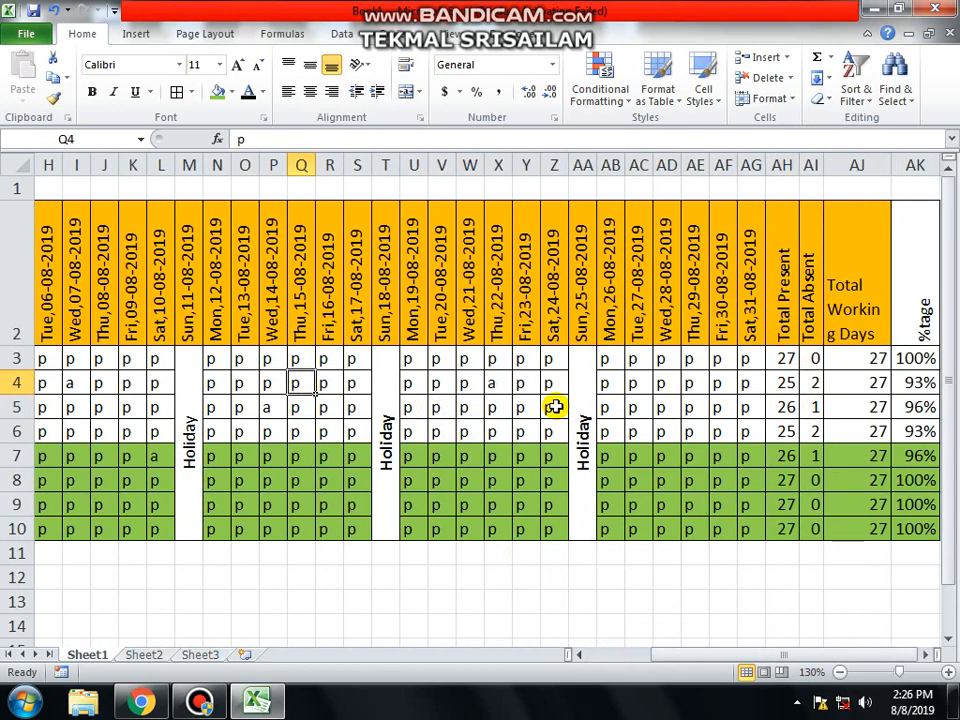
pyautogui.write('a')
pyautogui.press('Return')
# Step: Check the Total Present, Total Absent, Total Working Days and %tage cells in row 4
pyautogui.press('Right')
pyautogui.press('Right')
pyautogui.press('Right')
pyautogui.press('Right')
pyautogui.press('Right')
pyautogui.press('Right')
pyautogui.press('Right')
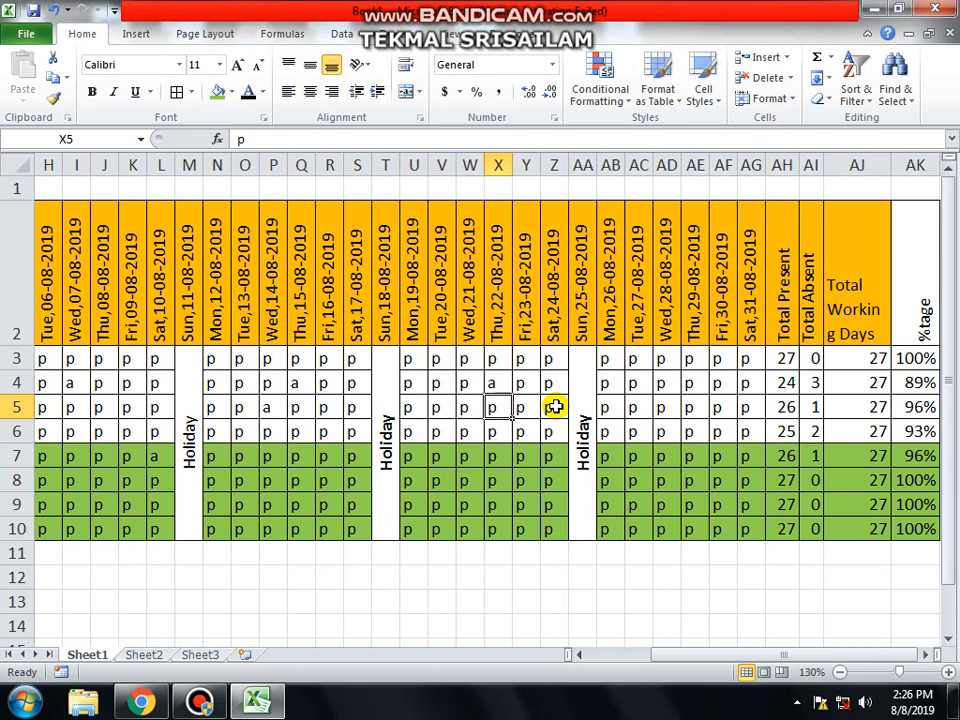
pyautogui.press('Right')
pyautogui.press('Right')
pyautogui.press('Right')
pyautogui.press('Right')
pyautogui.press('Right')
pyautogui.press('Right')
pyautogui.press('Right')
pyautogui.press('Right')
pyautogui.press('Up')
pyautogui.press('Right')
pyautogui.press('Right')
pyautogui.press('Right')
pyautogui.press('Right')
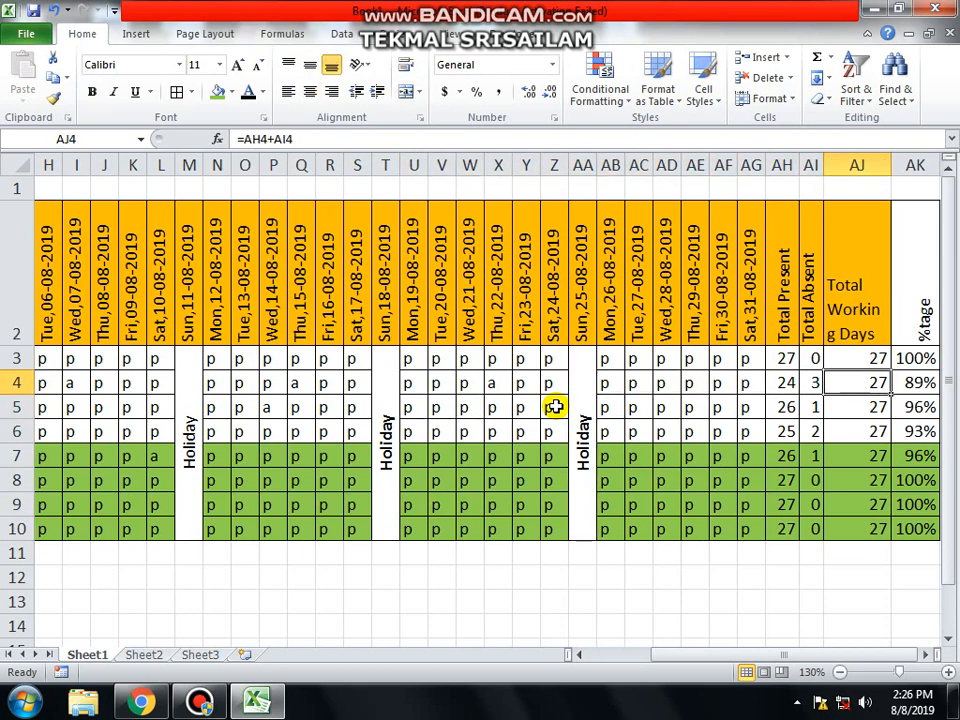
pyautogui.press('Right')
pyautogui.press('Left')
pyautogui.press('Left')
pyautogui.press('Left')
pyautogui.press('Left')
pyautogui.press('Left')
# Step: Fill the %tage header cell AK2 with the standard orange colour to match the other headers
pyautogui.press('Right')
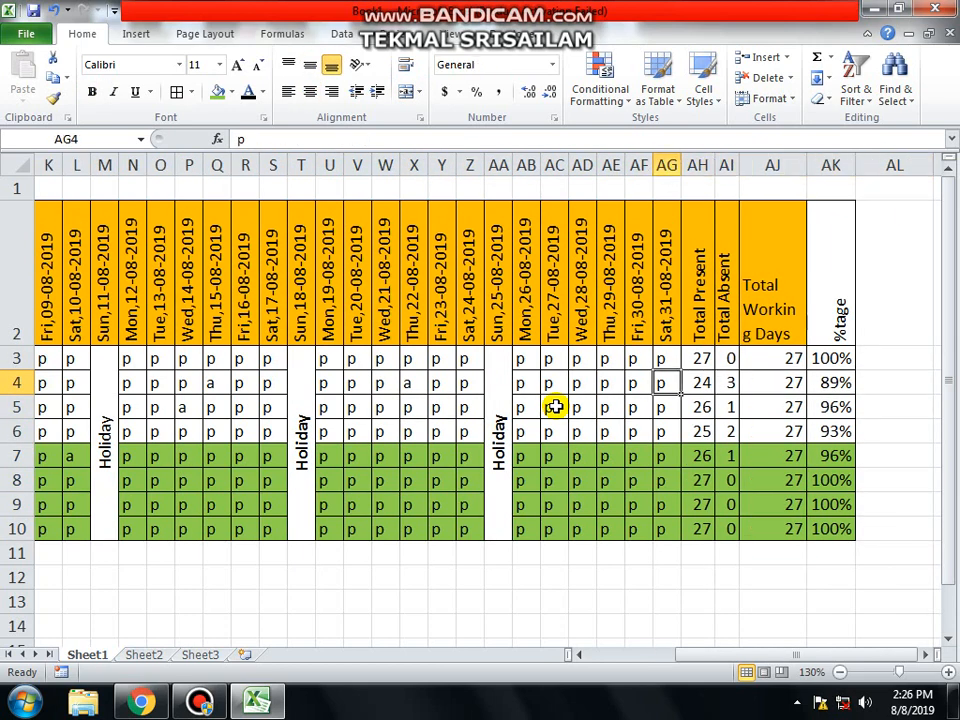
pyautogui.press('Right')
pyautogui.press('Right')
pyautogui.press('Right')
pyautogui.press('Right')
pyautogui.press('Up')
pyautogui.press('Up')
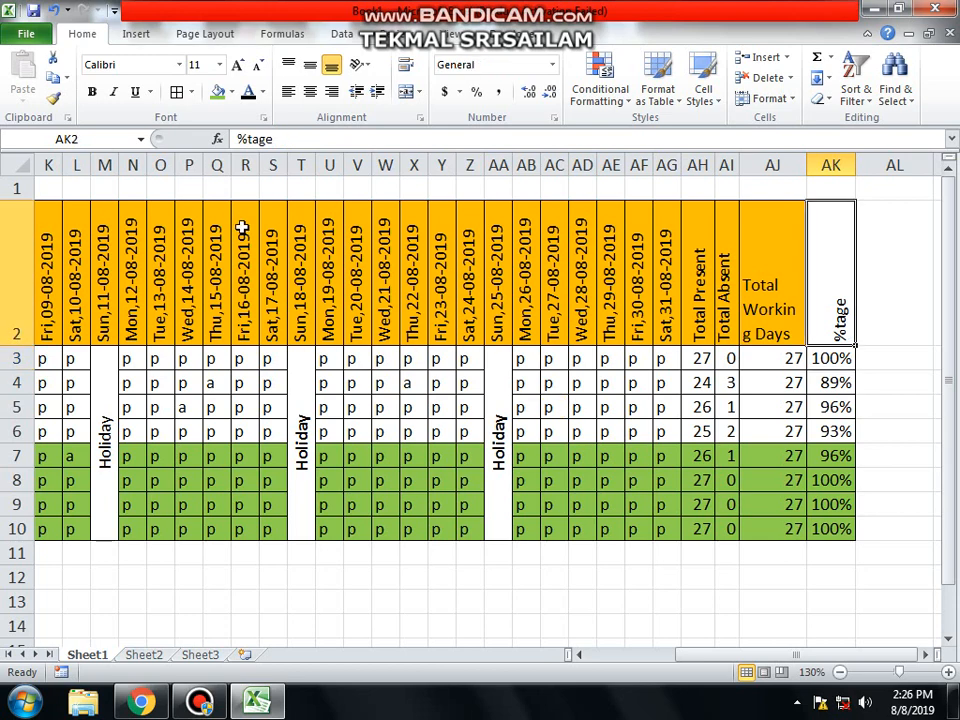
pyautogui.click(231, 91)
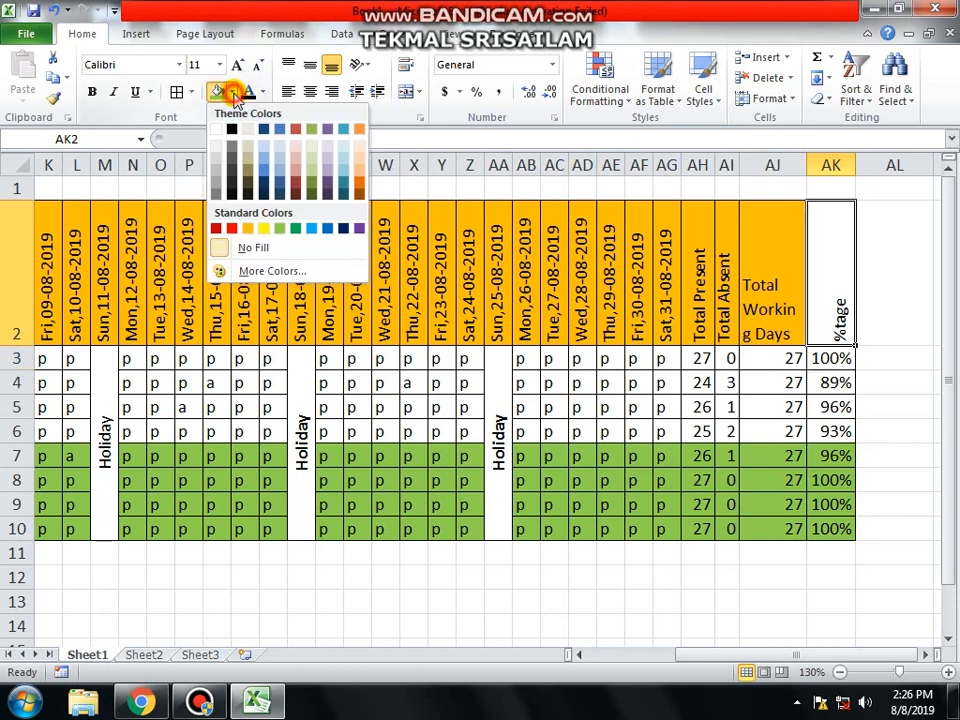
pyautogui.click(248, 228)
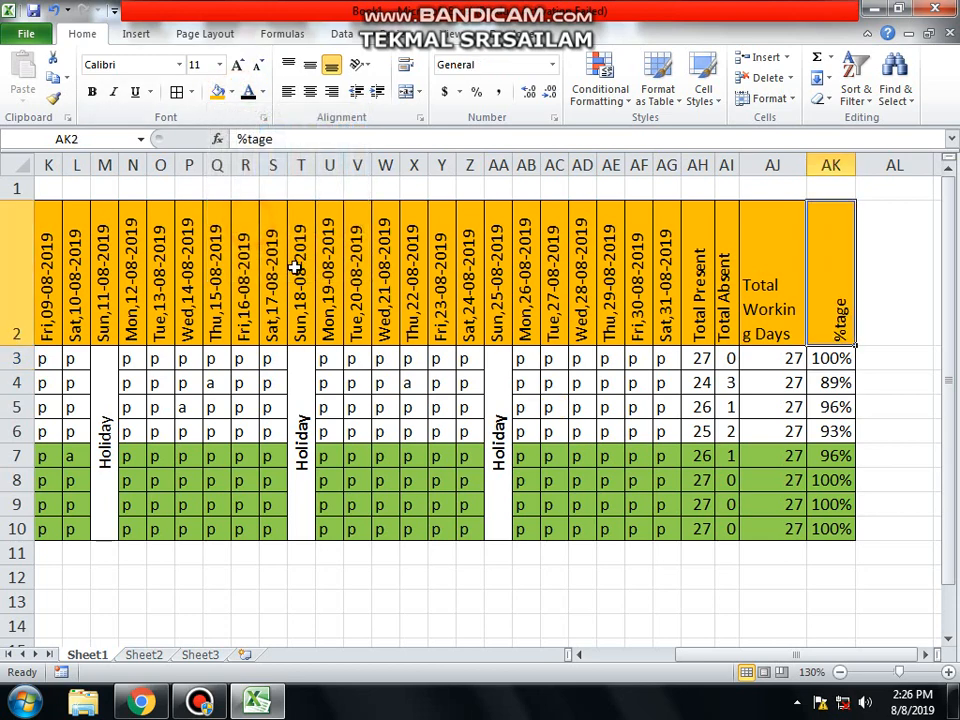
# Step: Review the attendance table from the late-August columns back to the Emp Id header in A2
pyautogui.moveTo(459, 391); pyautogui.dragTo(466, 400)
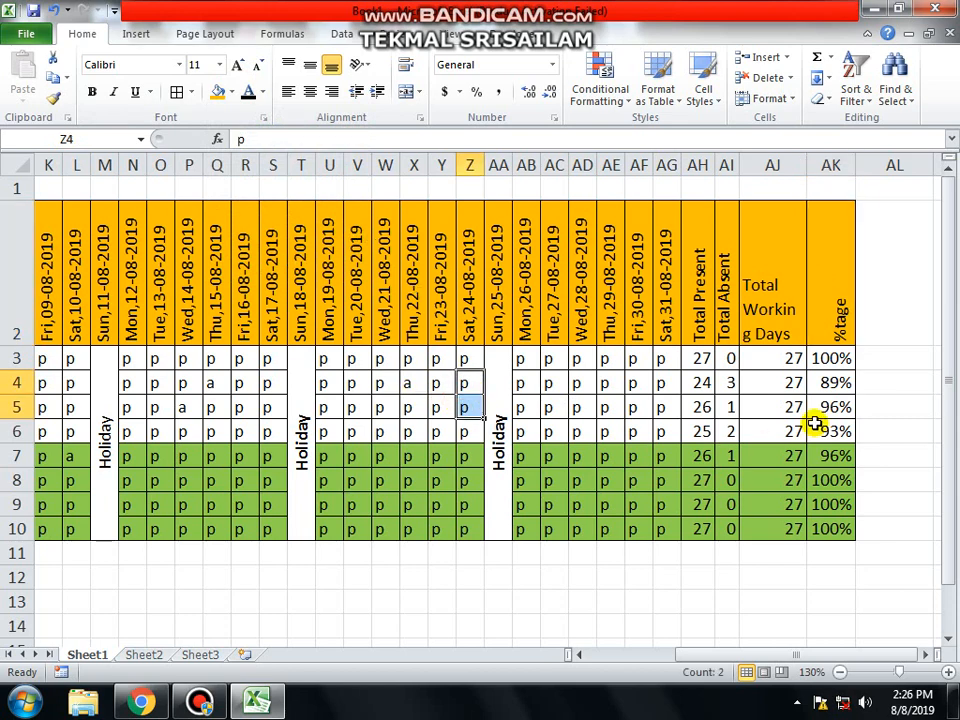
pyautogui.press('Left')
pyautogui.press('Left')
pyautogui.press('Left')
pyautogui.press('Left')
pyautogui.press('Left')
pyautogui.press('Left')
pyautogui.press('Left')
pyautogui.press('Left')
pyautogui.press('Left')
pyautogui.press('Left')
pyautogui.press('Left')
pyautogui.press('Left')
pyautogui.press('Left')
pyautogui.press('Left')
pyautogui.press('Left')
pyautogui.press('Left')
pyautogui.press('Left')
pyautogui.press('Left')
pyautogui.press('Left')
pyautogui.press('Left')
pyautogui.press('Left')
pyautogui.press('Left')
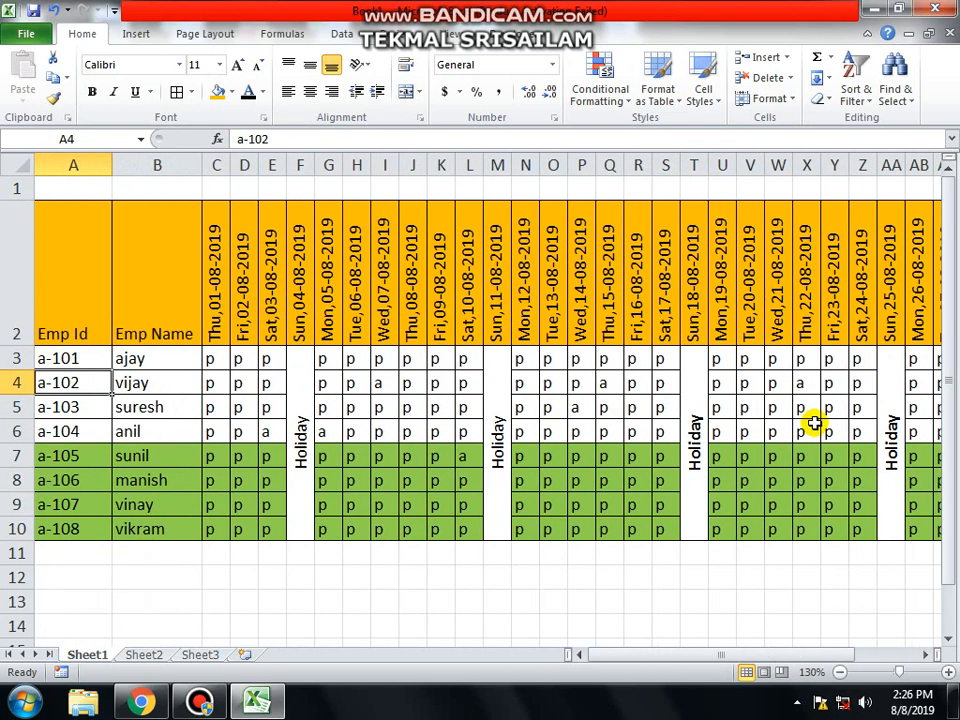
pyautogui.press('Up')
pyautogui.press('Up')
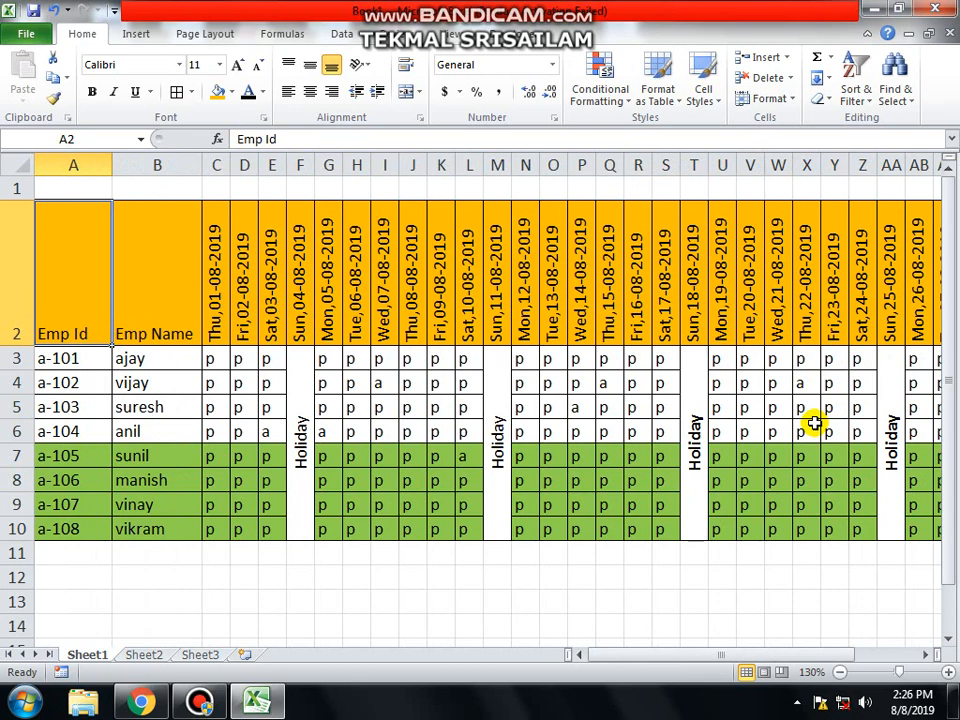